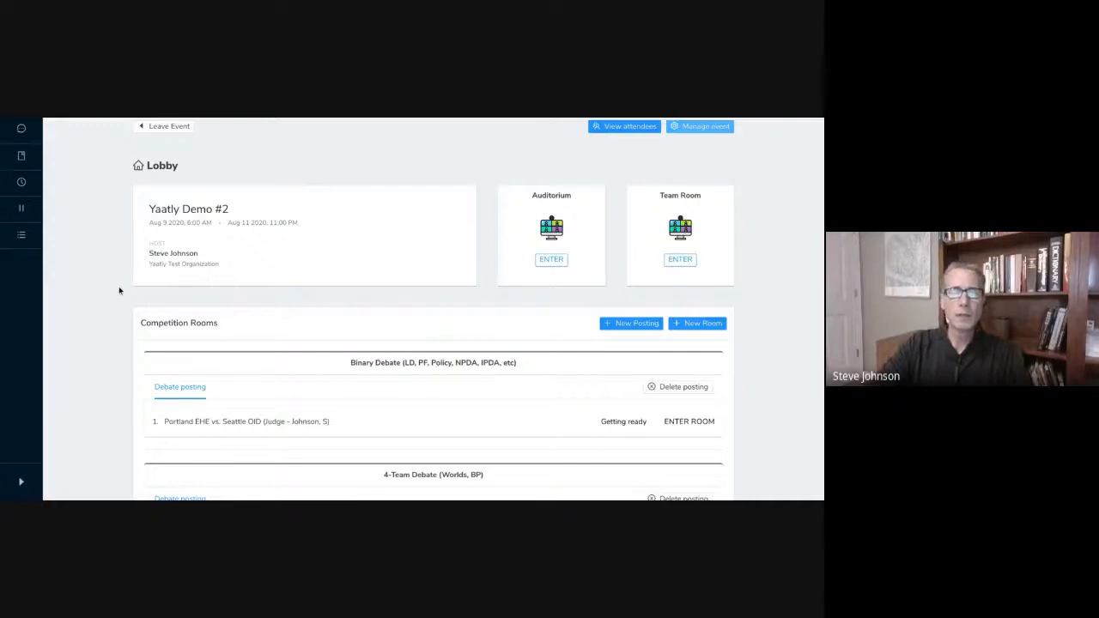
- Look through the event lobby's binary debate, 4-team debate and individual events postings
{"action": "scroll", "coordinate": [118, 289], "scroll_direction": "down", "scroll_amount": 2}
{"action": "scroll", "coordinate": [118, 290], "scroll_direction": "down", "scroll_amount": 5}
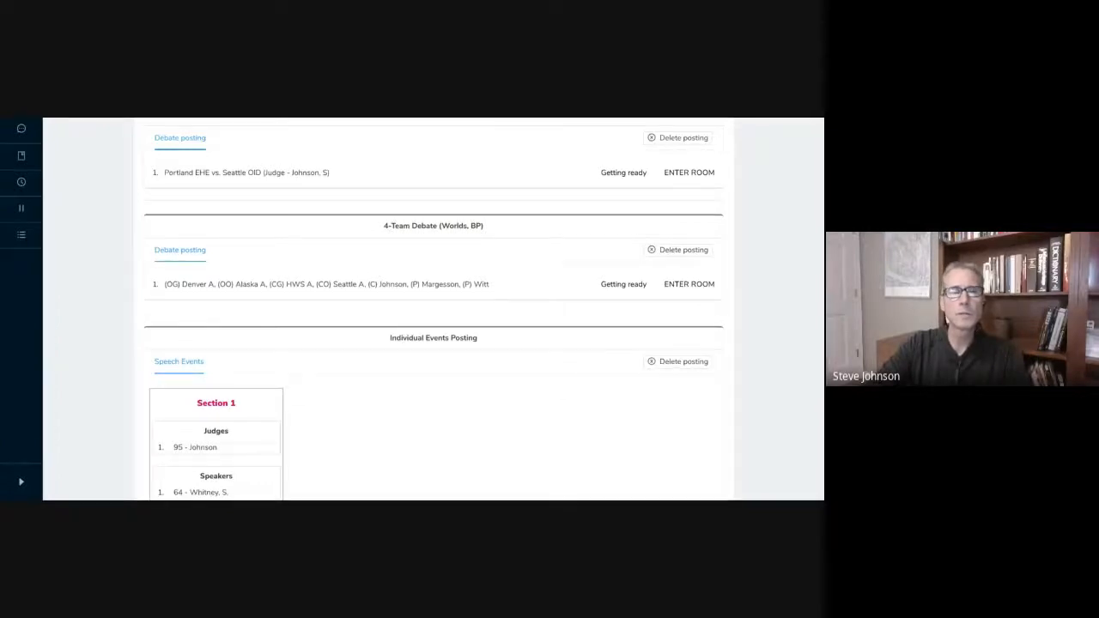
{"action": "scroll", "coordinate": [433, 310], "scroll_direction": "down", "scroll_amount": 1}
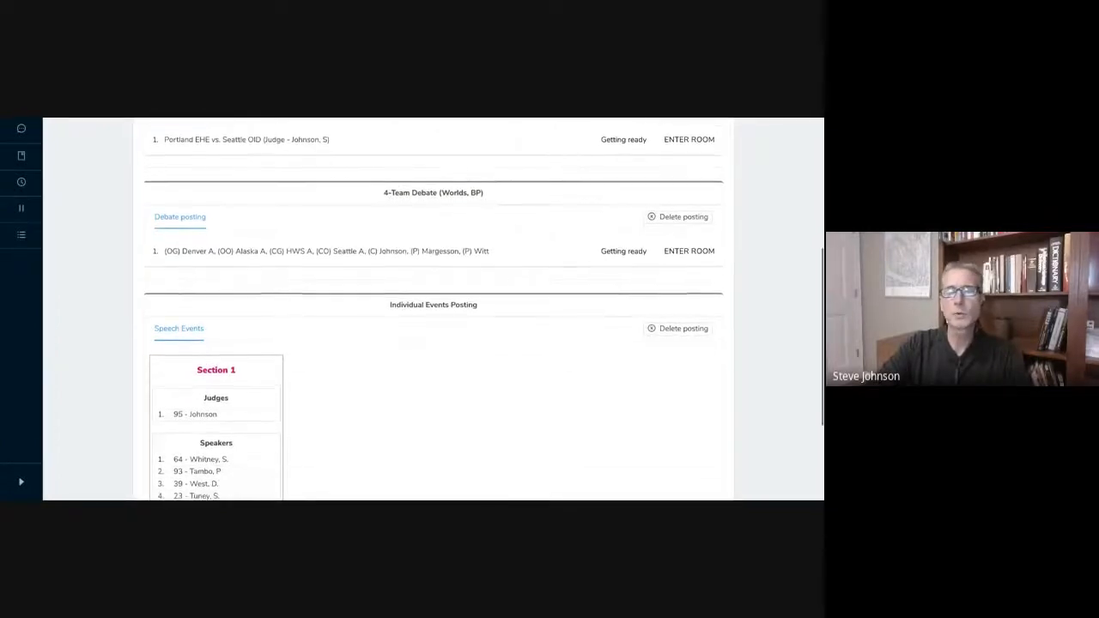
{"action": "scroll", "coordinate": [434, 310], "scroll_direction": "up", "scroll_amount": 3}
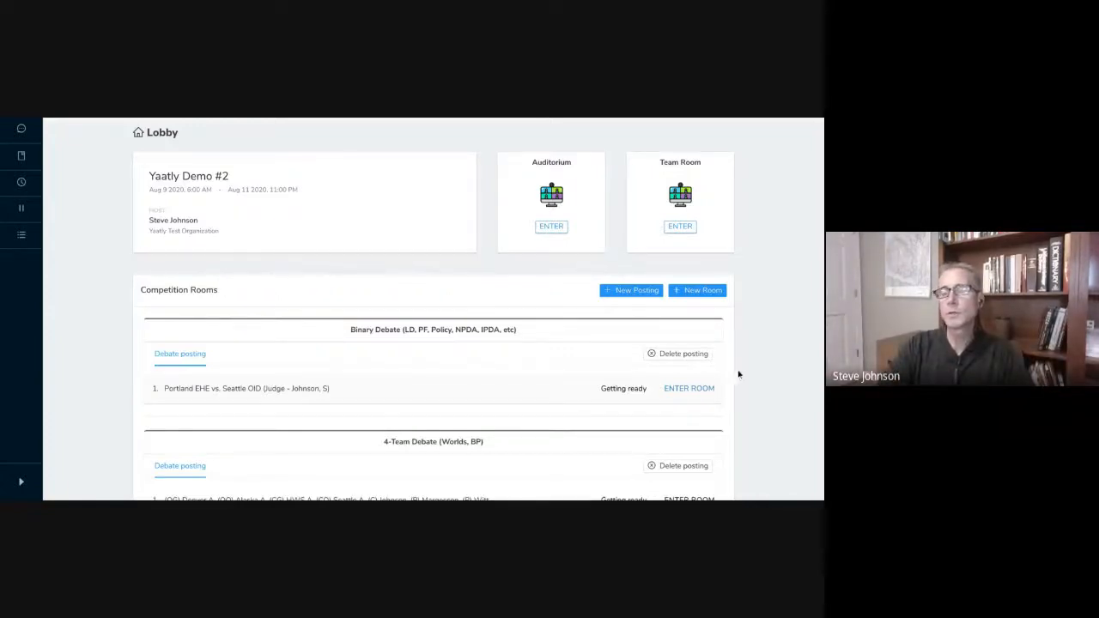
{"action": "scroll", "coordinate": [744, 381], "scroll_direction": "up", "scroll_amount": 2}
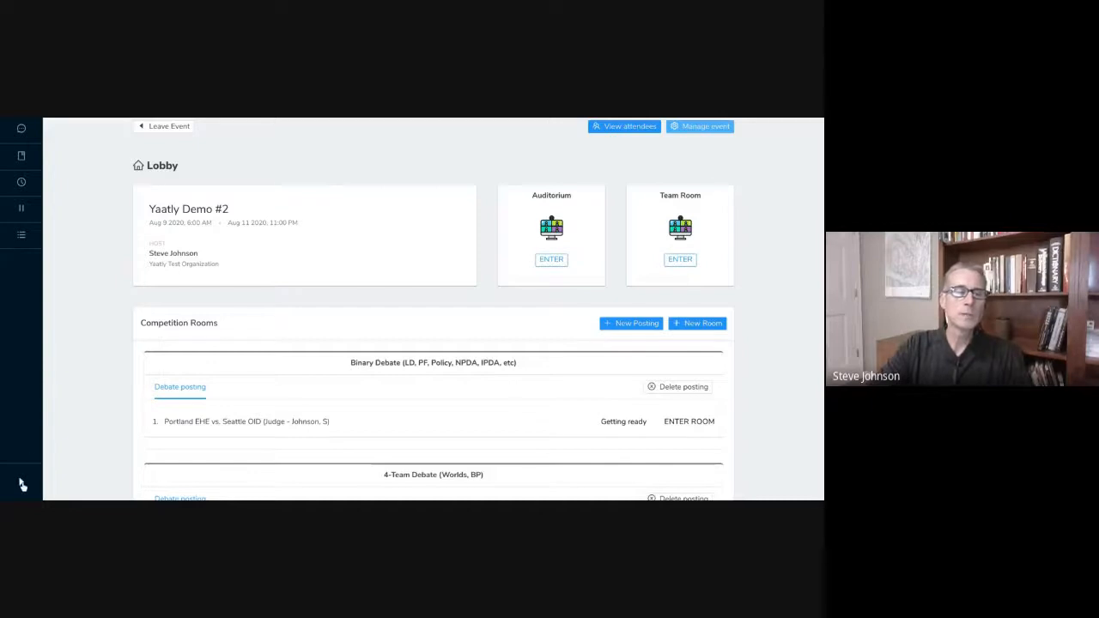
- View the event chat, and examine the private and public options for starting a new chat without creating one
{"action": "left_click", "coordinate": [22, 485]}
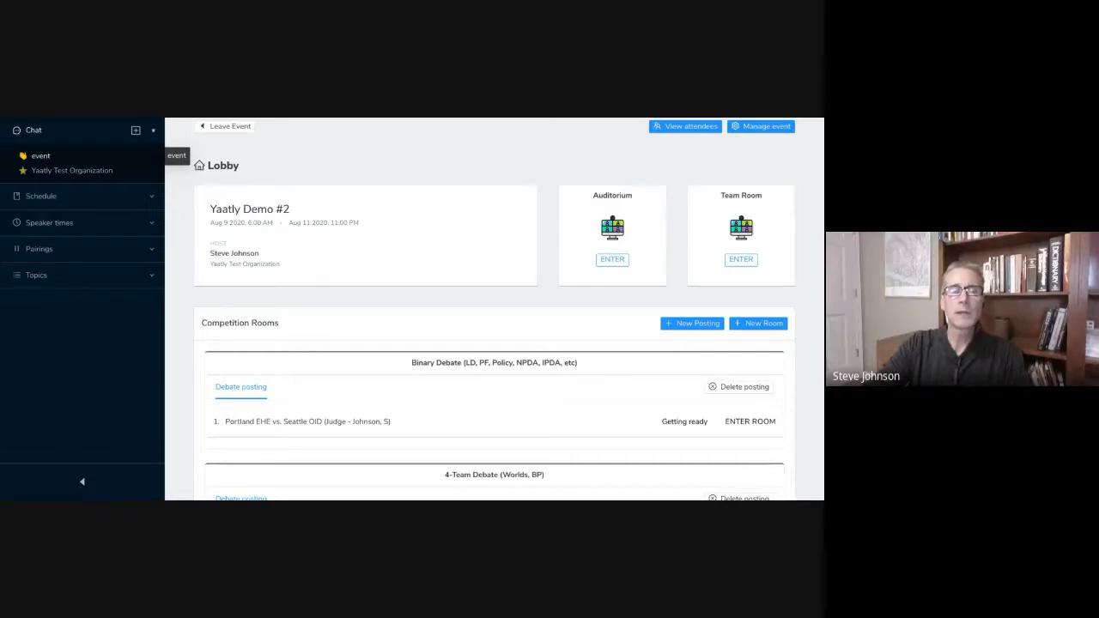
{"action": "left_click", "coordinate": [48, 159]}
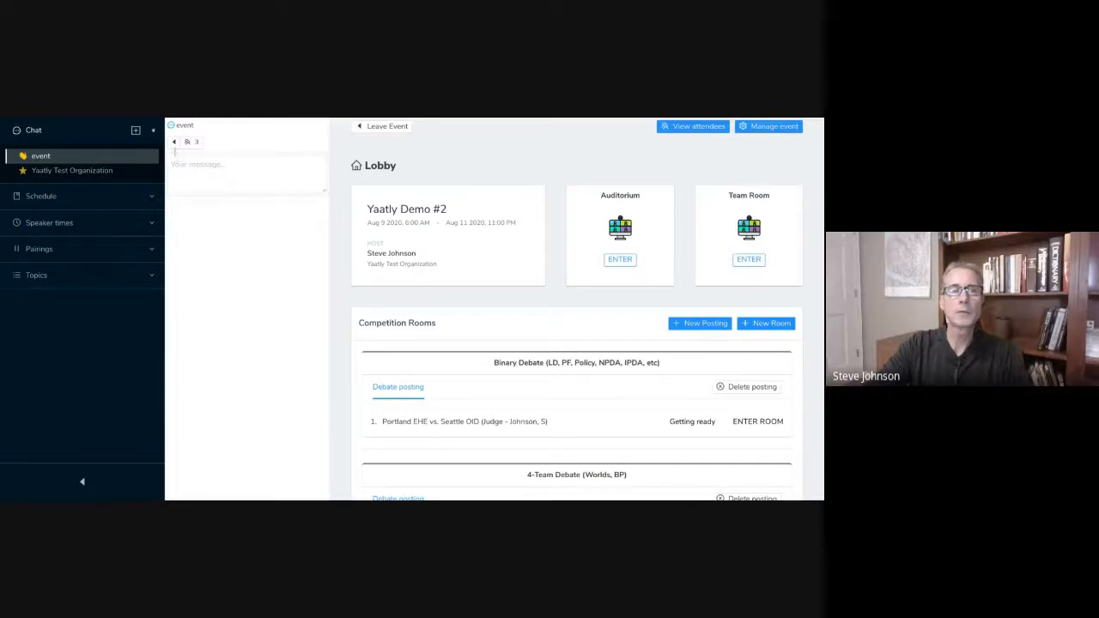
{"action": "left_click", "coordinate": [174, 142]}
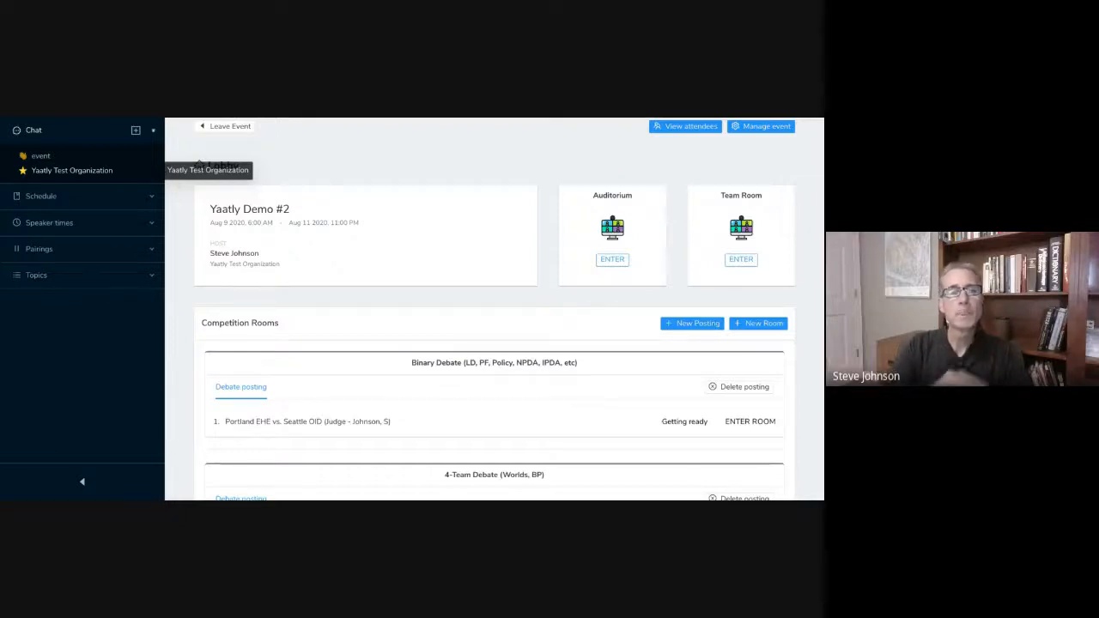
{"action": "left_click", "coordinate": [136, 131]}
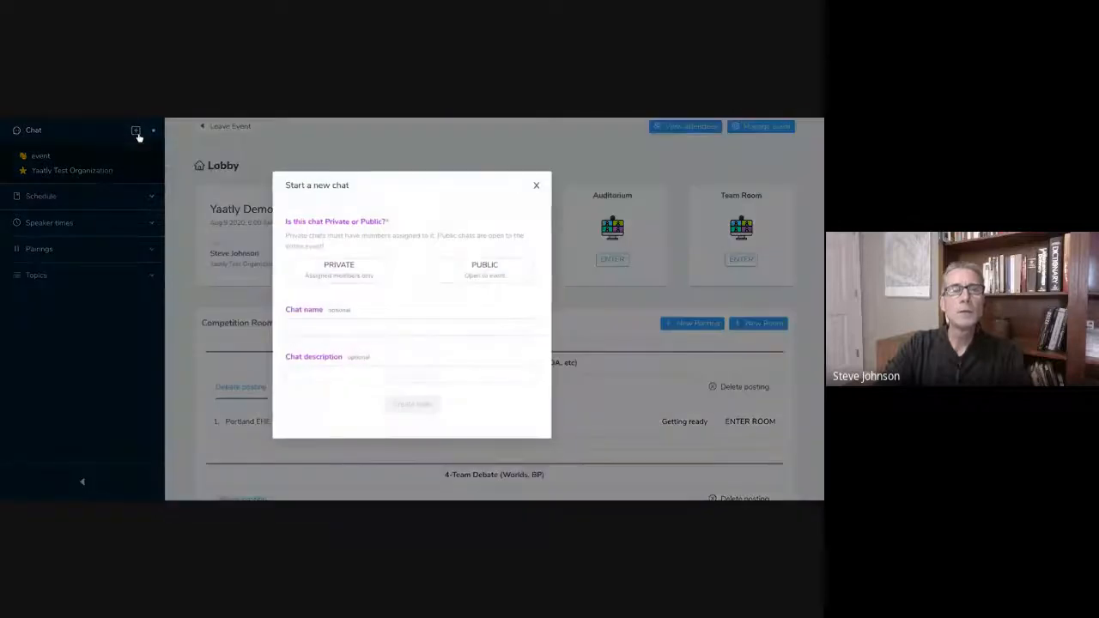
{"action": "left_click", "coordinate": [337, 272]}
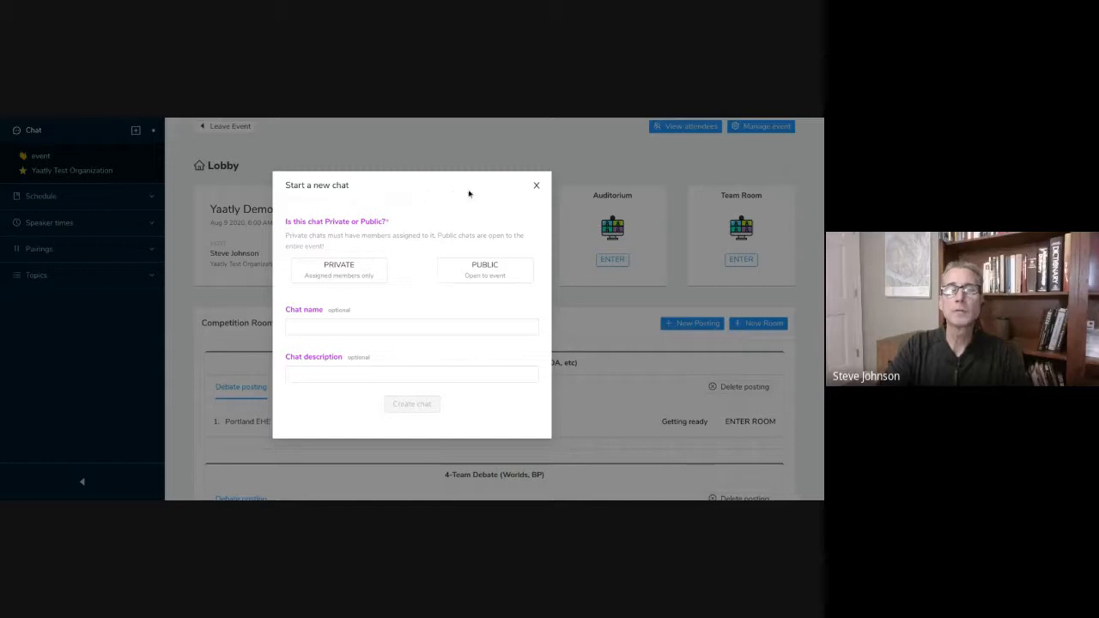
{"action": "left_click", "coordinate": [536, 187]}
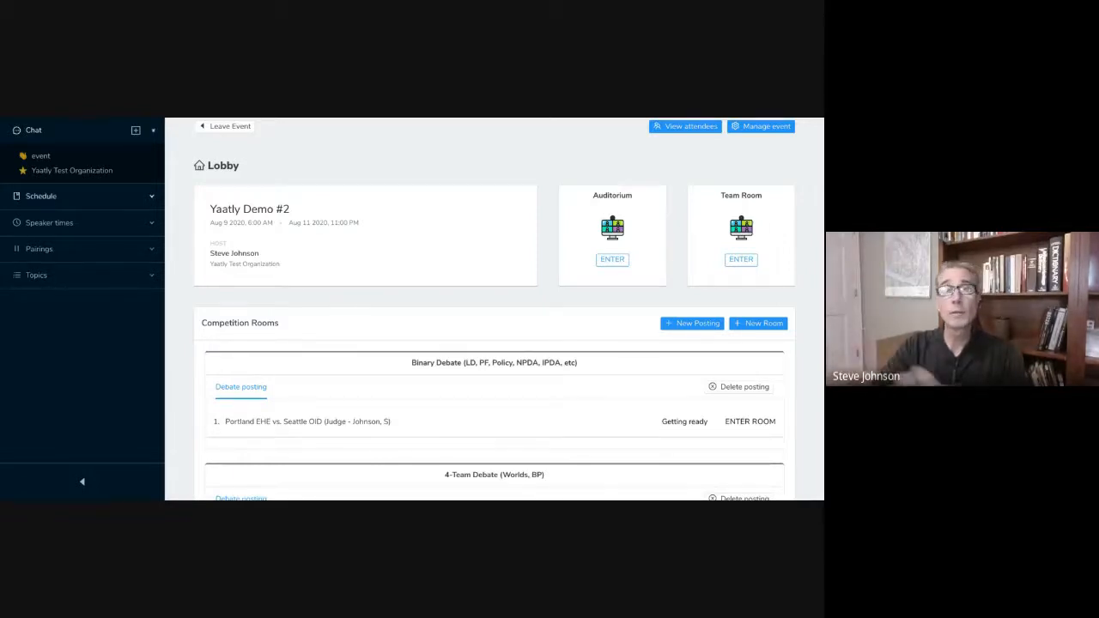
- Check the event's schedule and debate topics in both the expanded and collapsed sidebar
{"action": "left_click", "coordinate": [48, 199]}
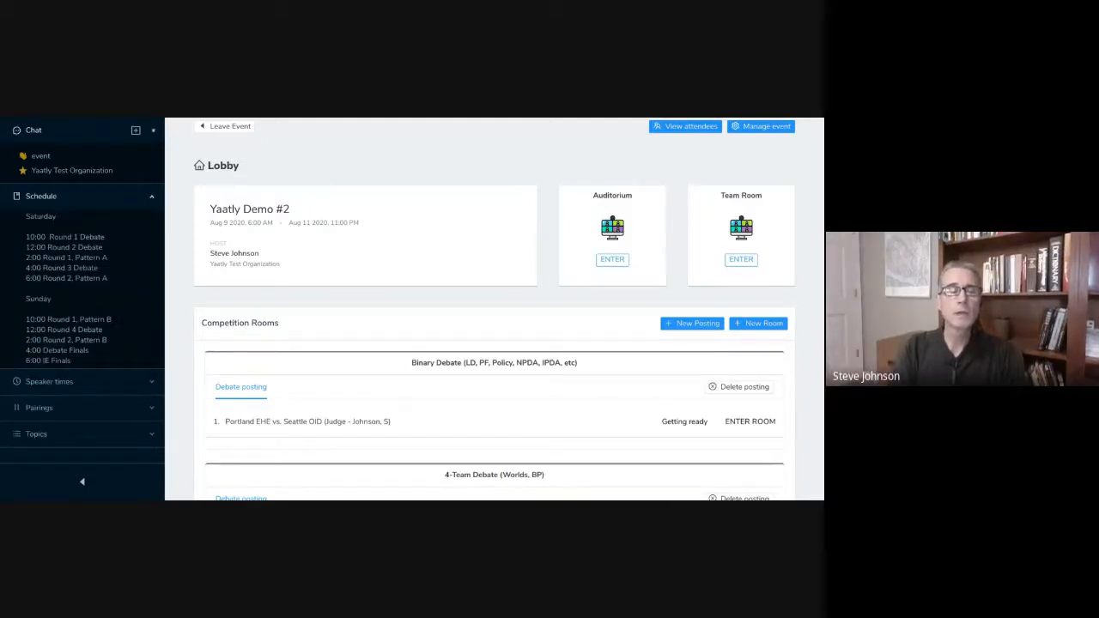
{"action": "left_click", "coordinate": [45, 198]}
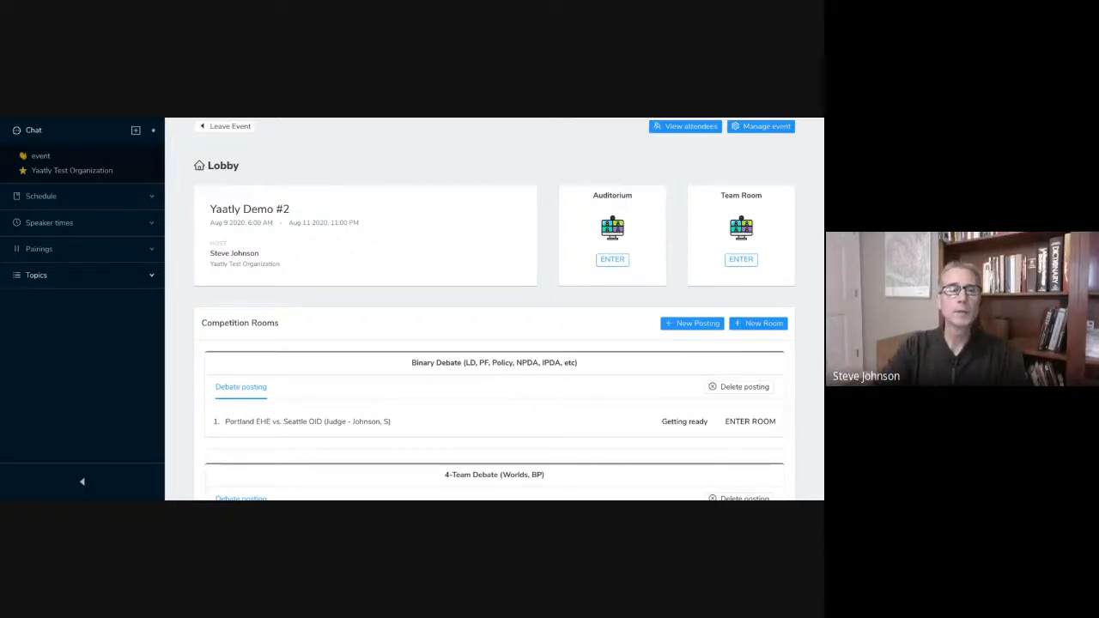
{"action": "left_click", "coordinate": [38, 277]}
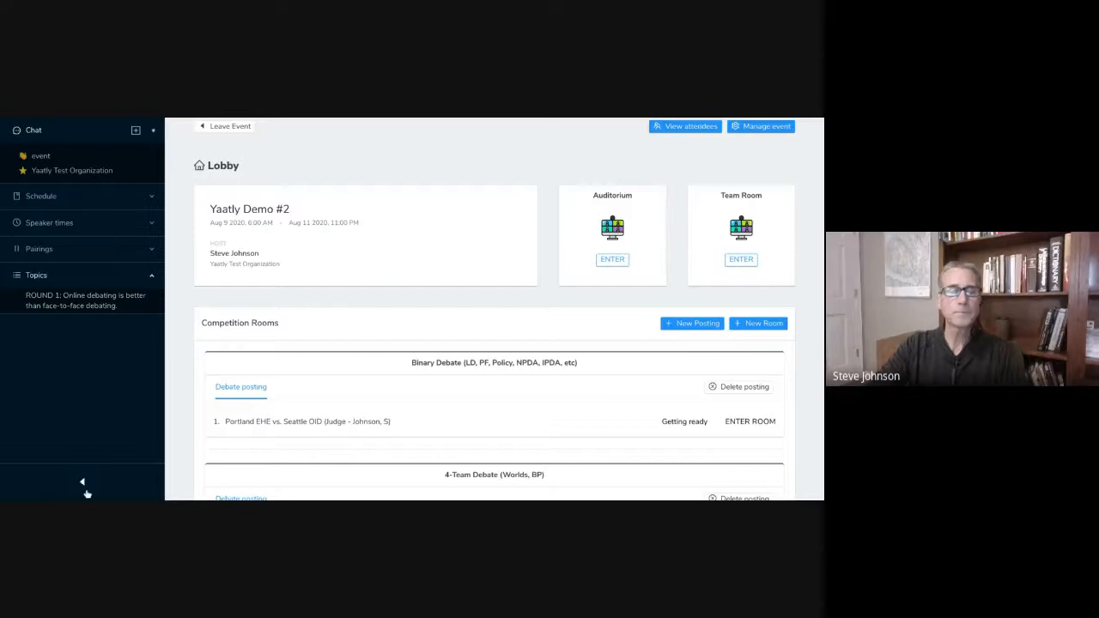
{"action": "left_click", "coordinate": [83, 486]}
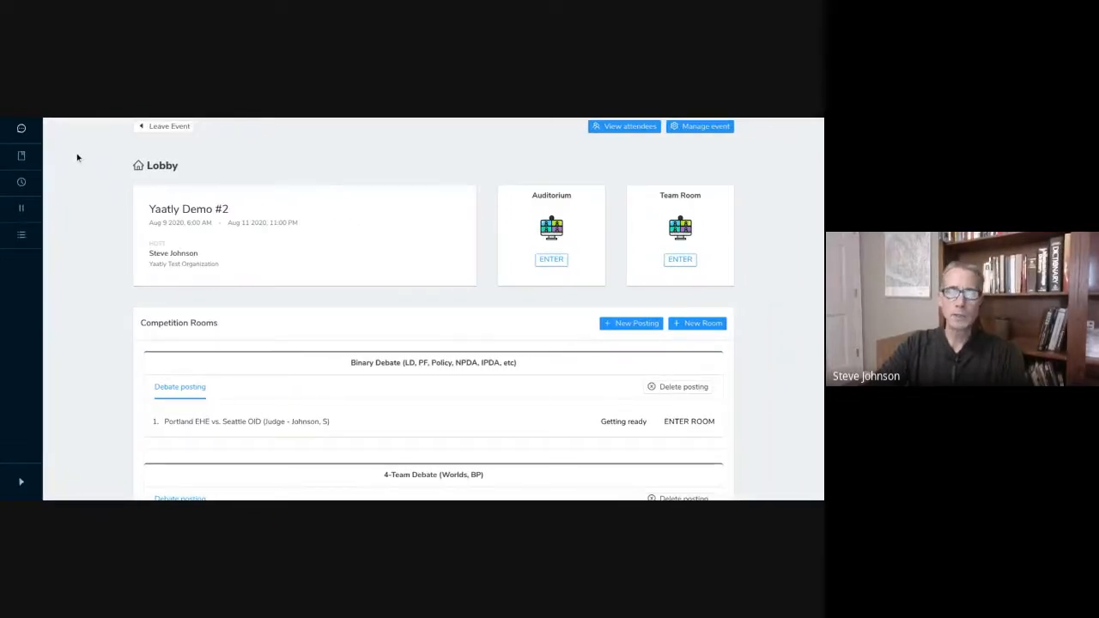
{"action": "mouse_move", "coordinate": [26, 161]}
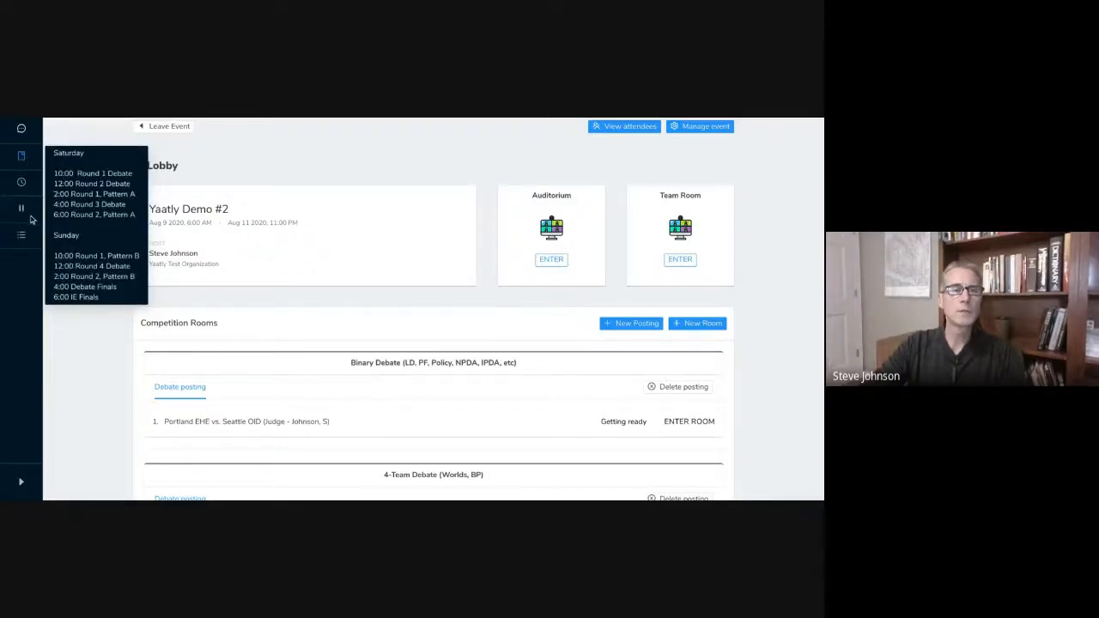
{"action": "mouse_move", "coordinate": [24, 236]}
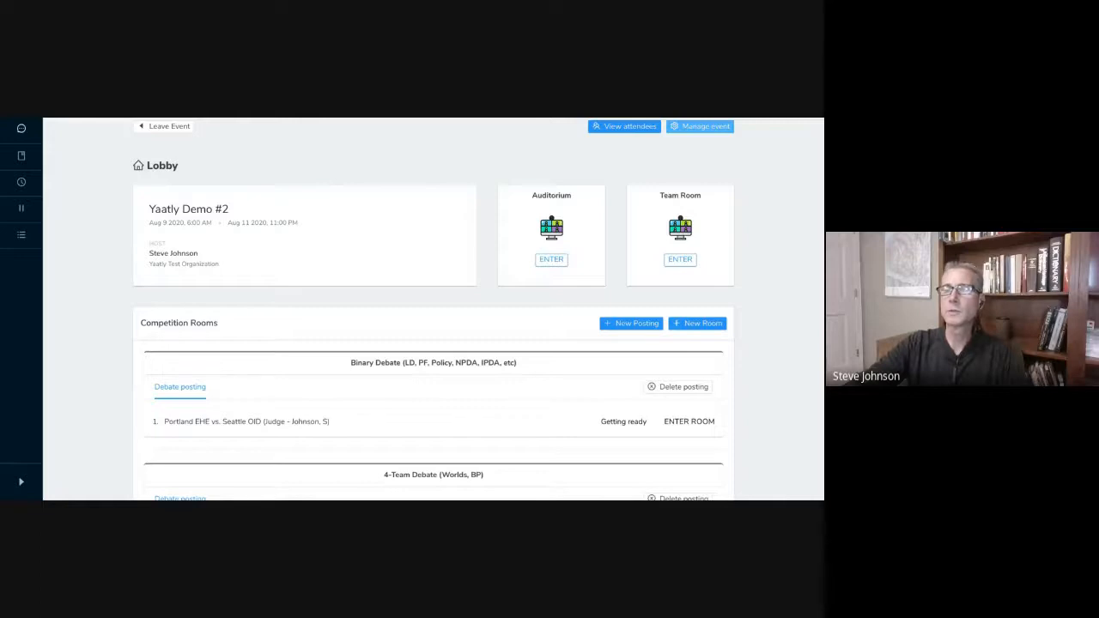
- Open event management and examine the event settings for room visibility and anonymous login
{"action": "left_click", "coordinate": [695, 130]}
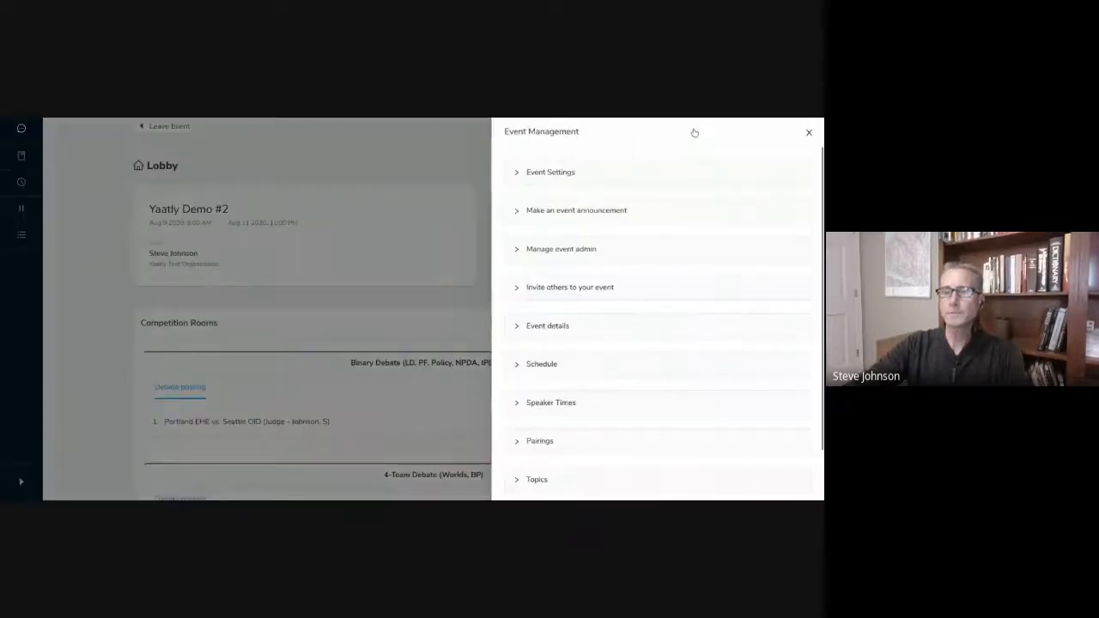
{"action": "left_click", "coordinate": [516, 174]}
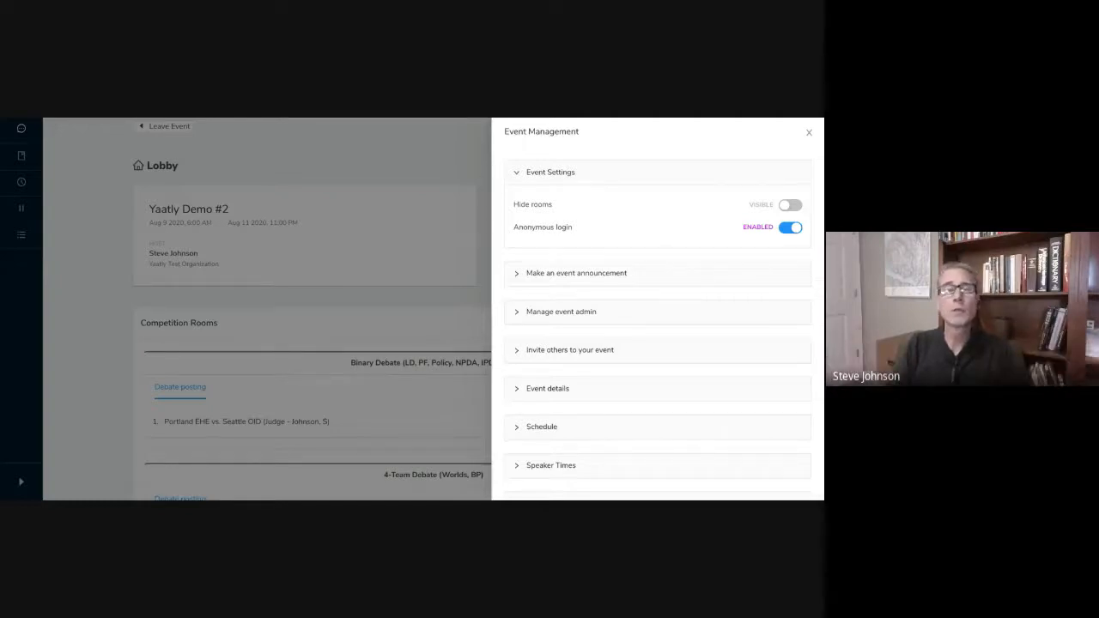
{"action": "left_click", "coordinate": [517, 173]}
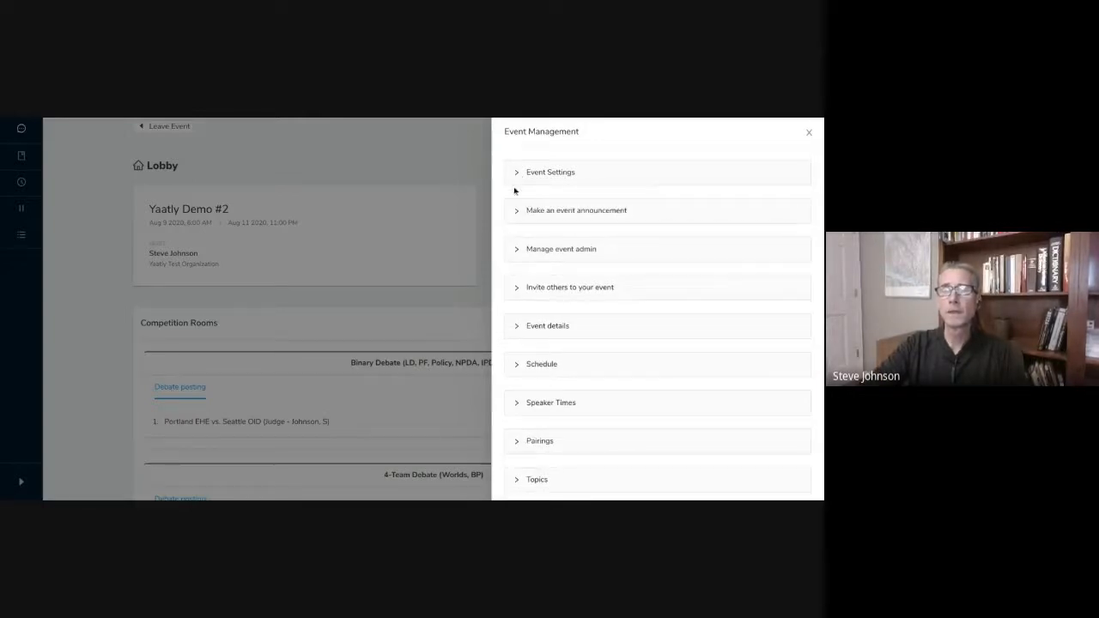
- Start an event announcement with the title "Announcement"
{"action": "left_click", "coordinate": [518, 213]}
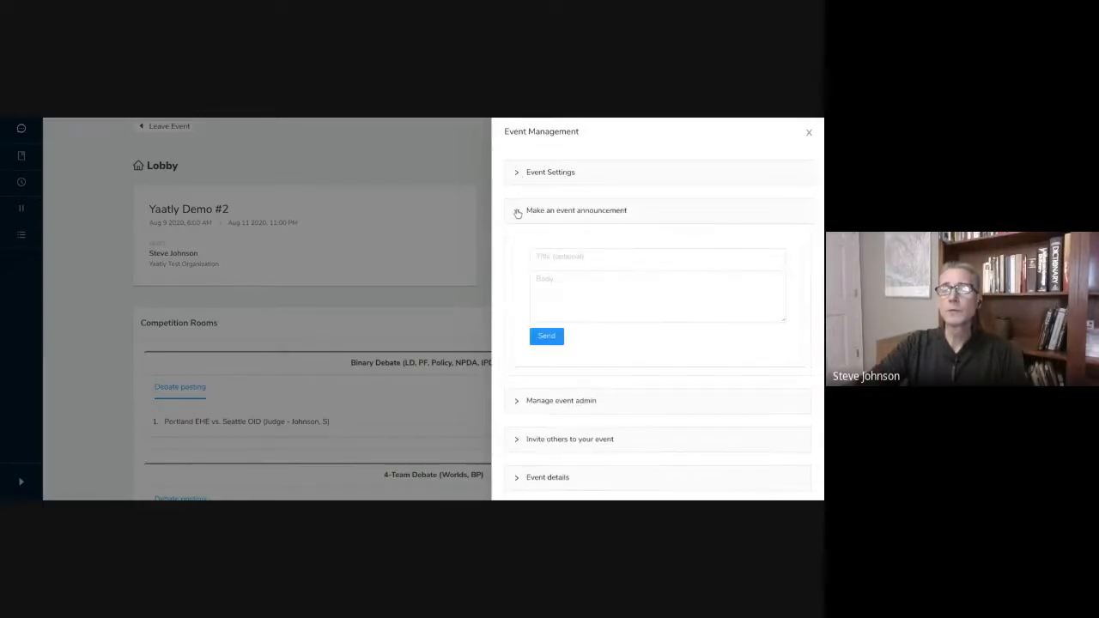
{"action": "left_click", "coordinate": [552, 256]}
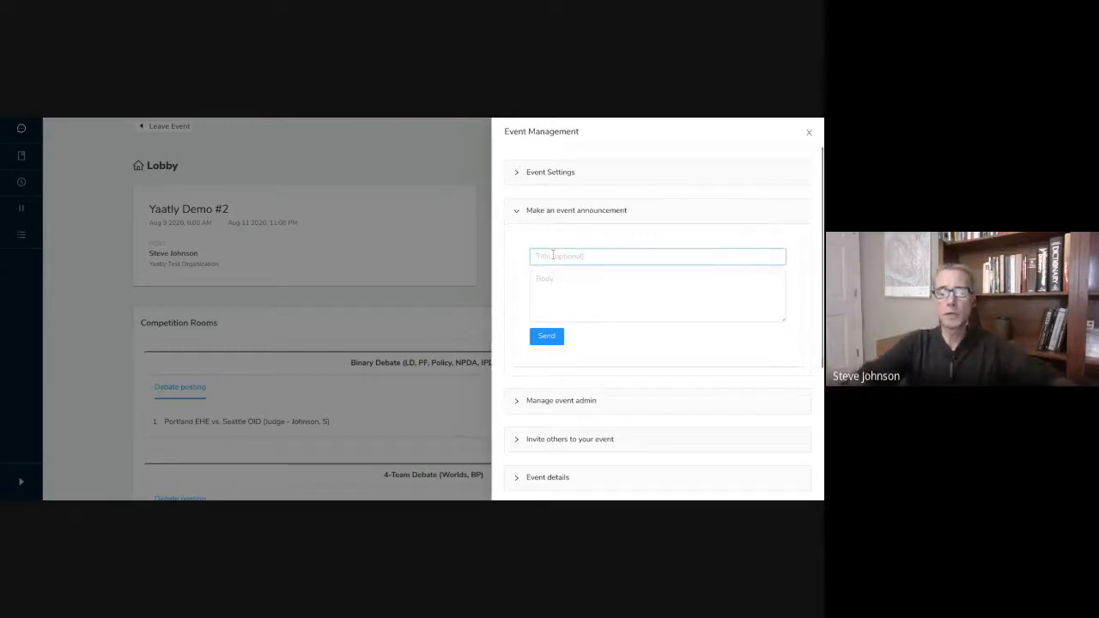
{"action": "type", "text": "Annnou"}
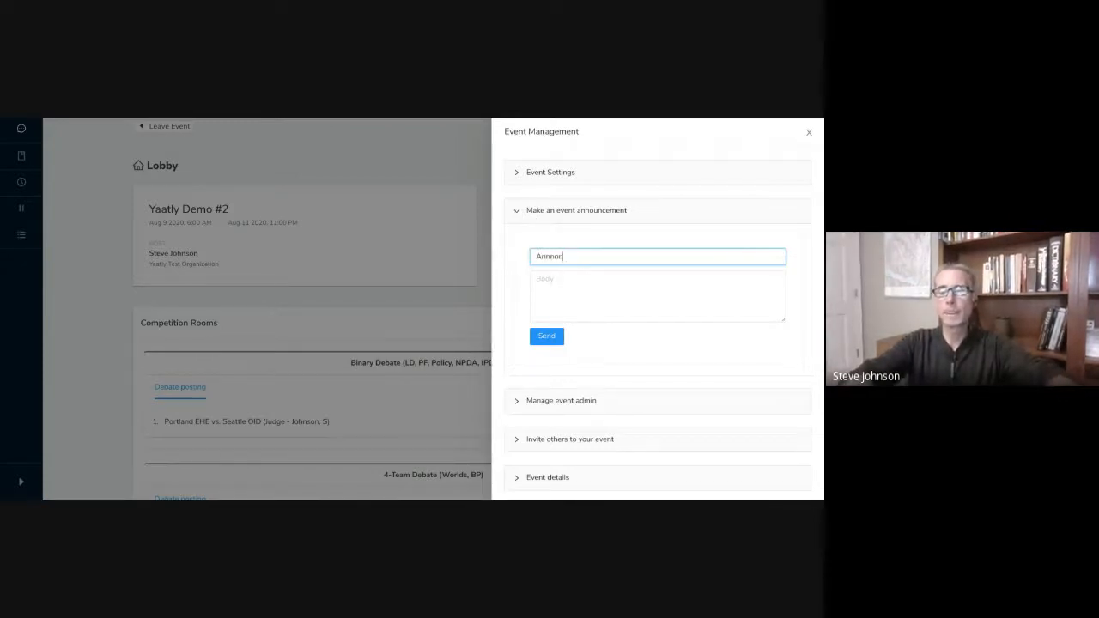
{"action": "key", "text": "BackSpace"}
{"action": "key", "text": "BackSpace"}
{"action": "key", "text": "BackSpace"}
{"action": "type", "text": "ouncement"}
{"action": "key", "text": "Tab"}
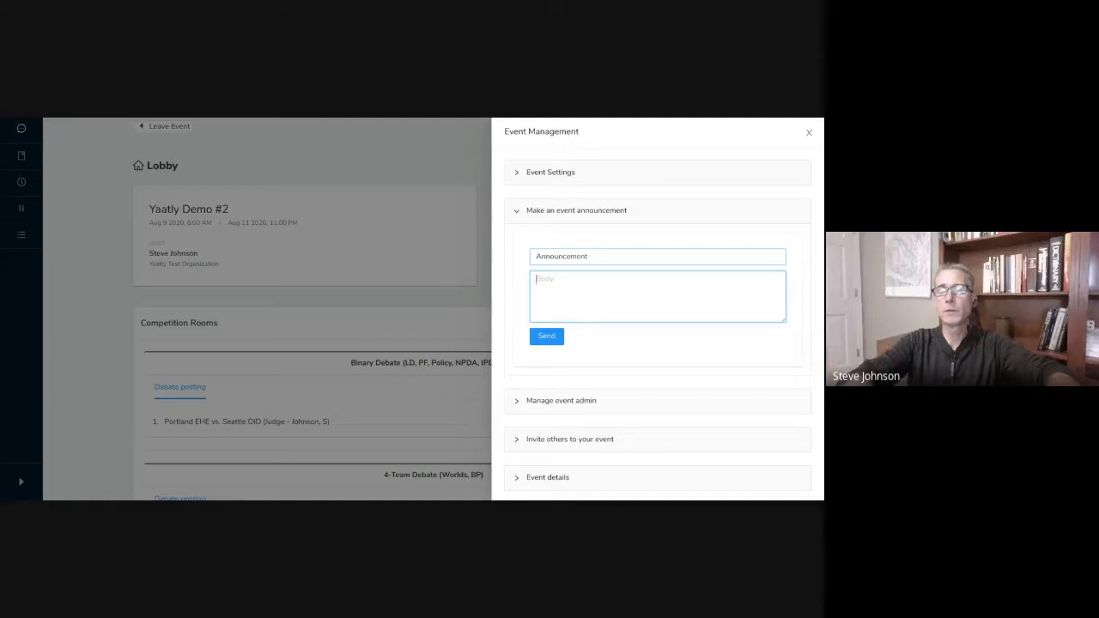
- Enter "ROUND 1 TOPIC NOW AVAILABLE" as the announcement body, send it and dismiss its notification
{"action": "type", "text": "ROUND 1"}
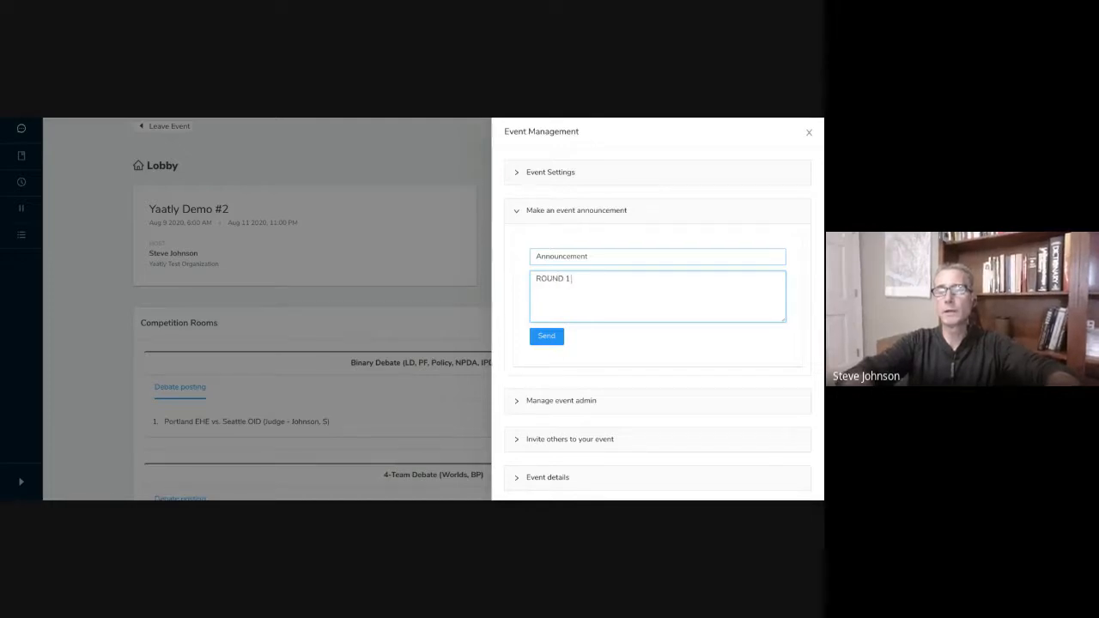
{"action": "type", "text": " TOPIC NOW"}
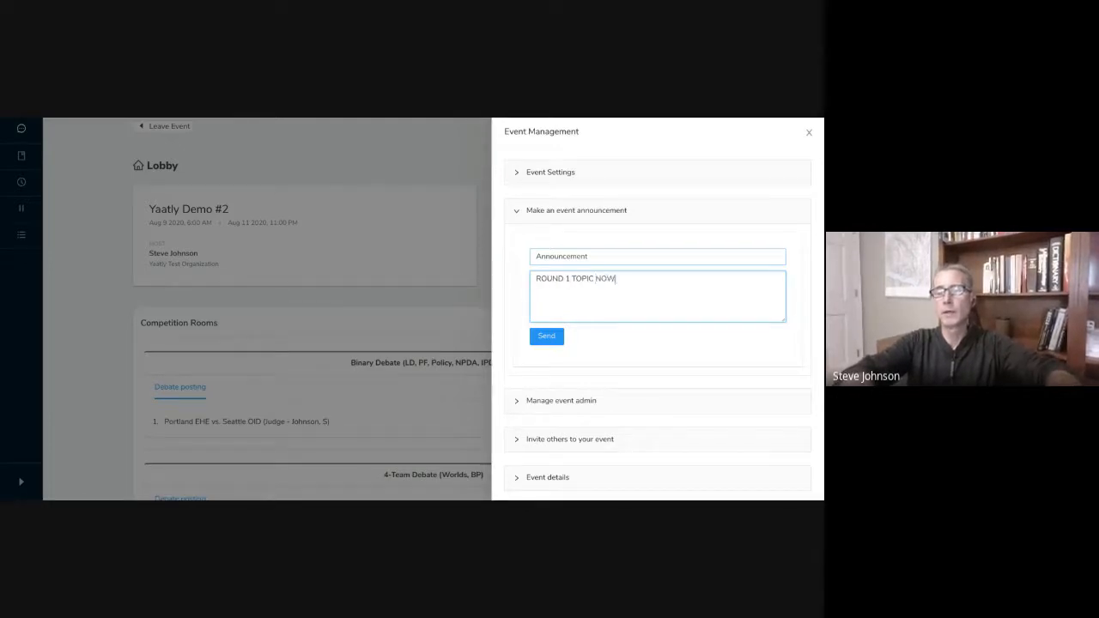
{"action": "type", "text": " AVAILAB"}
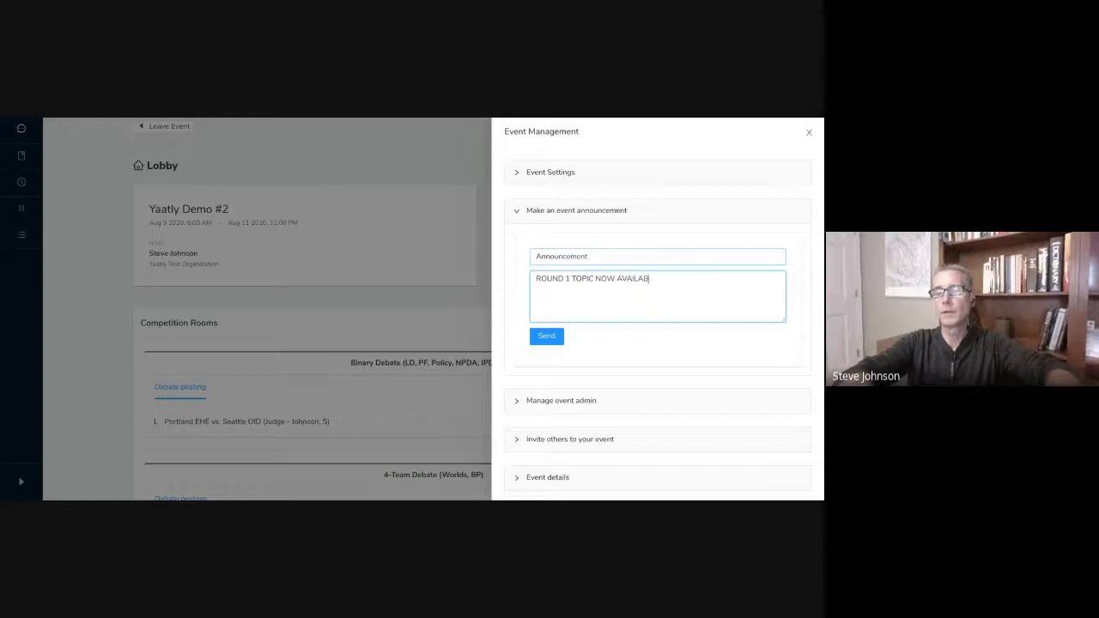
{"action": "type", "text": "LE"}
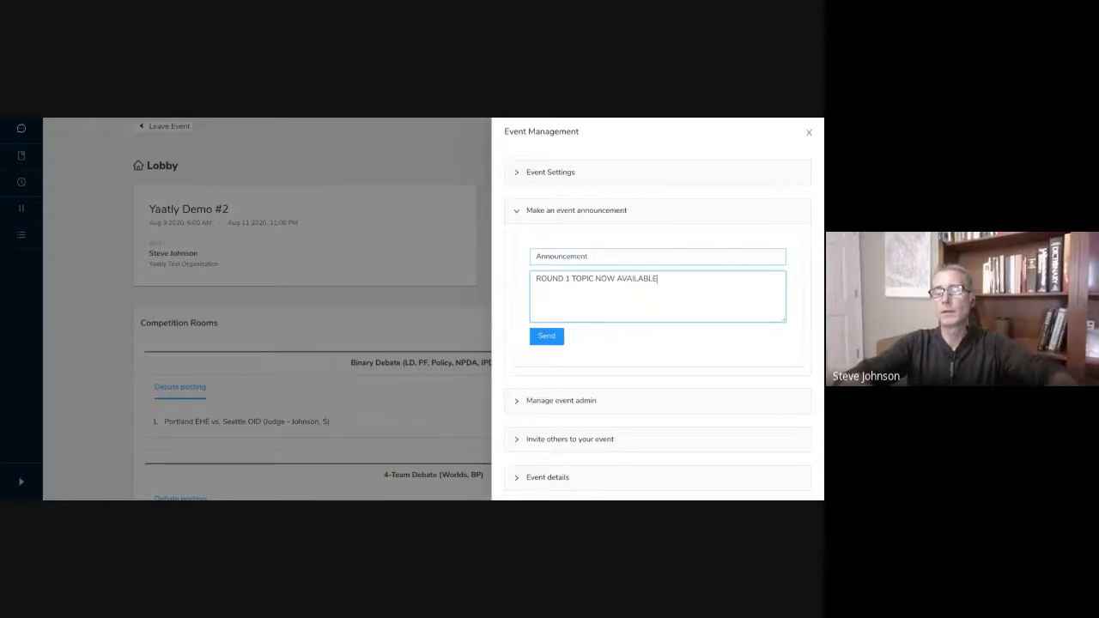
{"action": "left_click", "coordinate": [538, 338]}
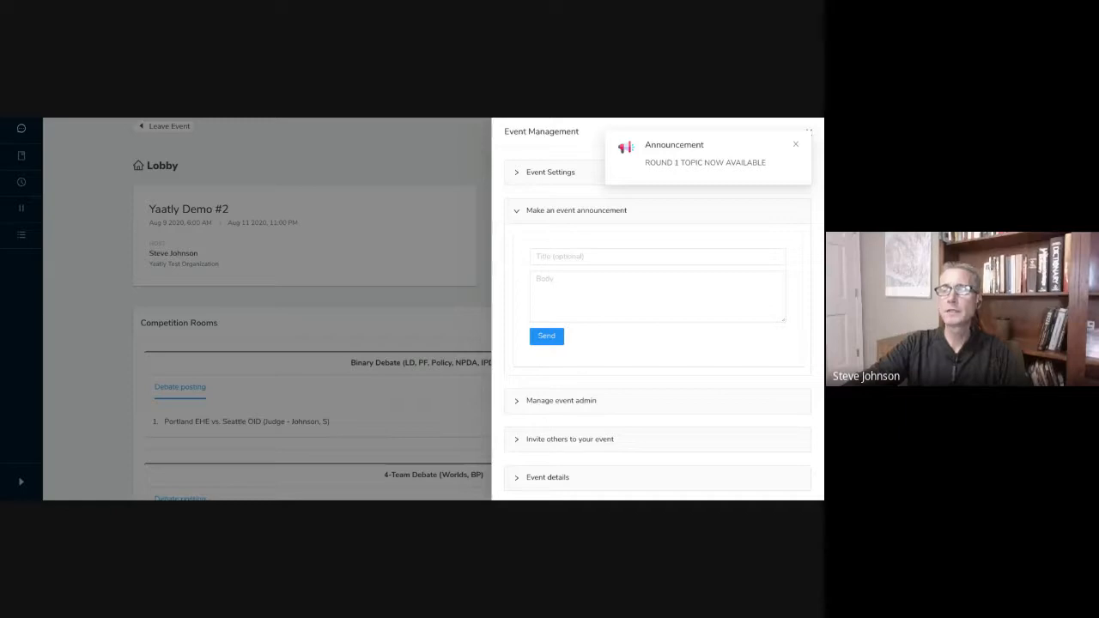
{"action": "left_click", "coordinate": [796, 145]}
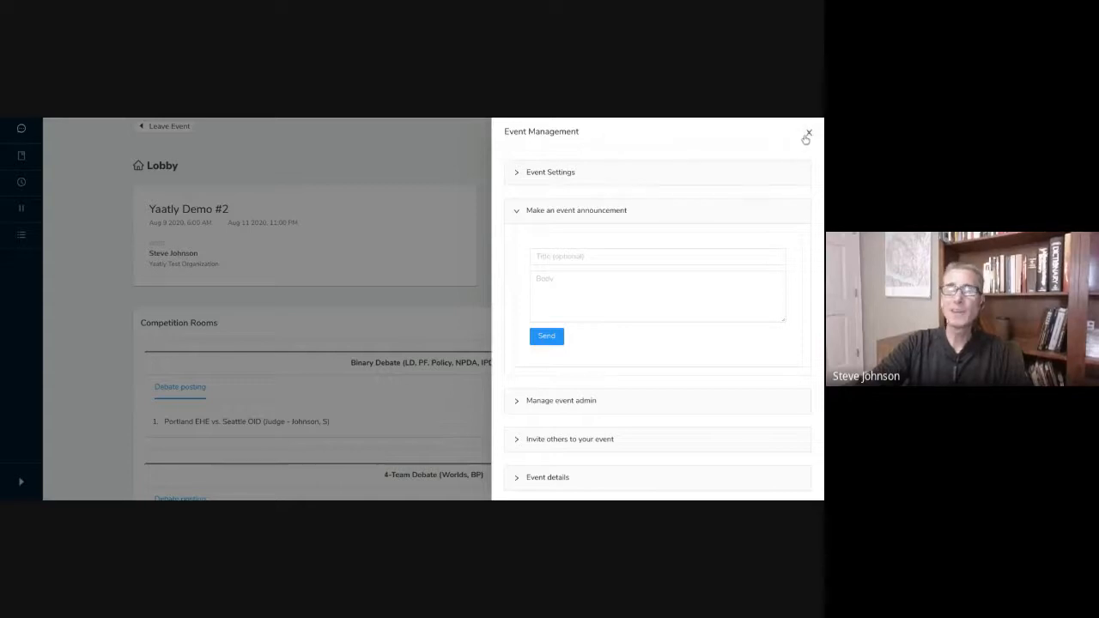
{"action": "left_click", "coordinate": [517, 211]}
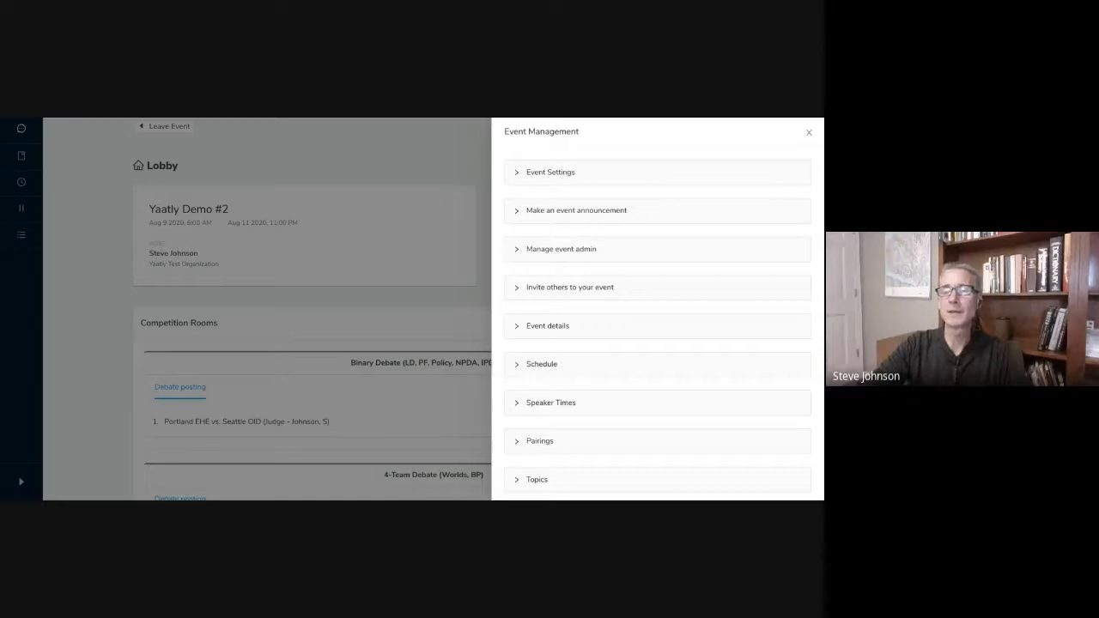
- Examine the event admin management options and the invitation link for sharing the event
{"action": "left_click", "coordinate": [517, 249]}
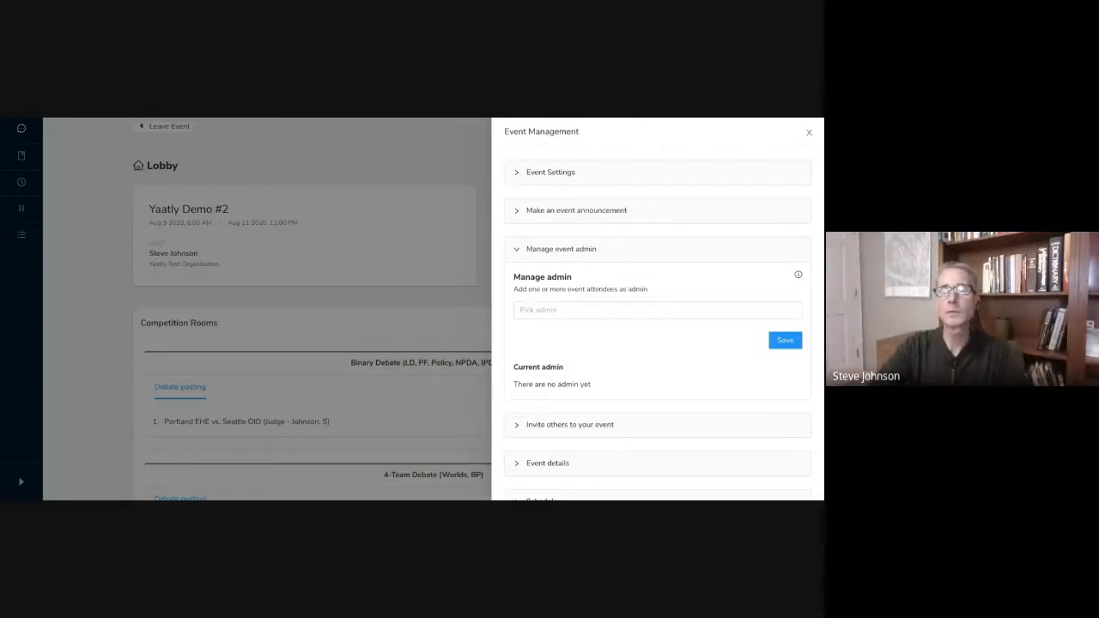
{"action": "left_click", "coordinate": [518, 250]}
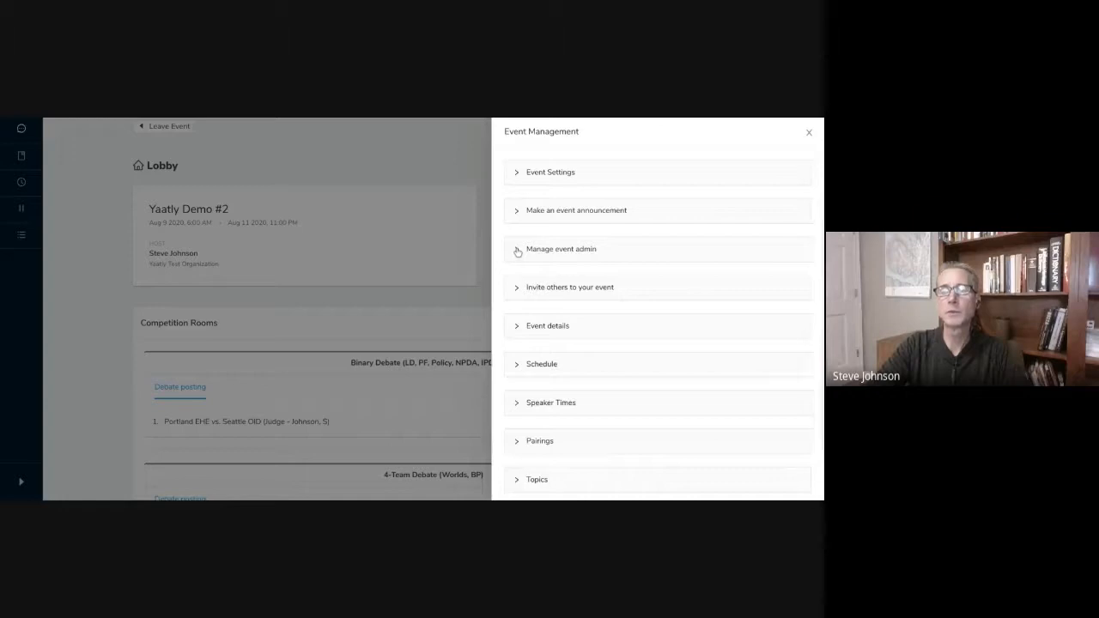
{"action": "left_click", "coordinate": [517, 290]}
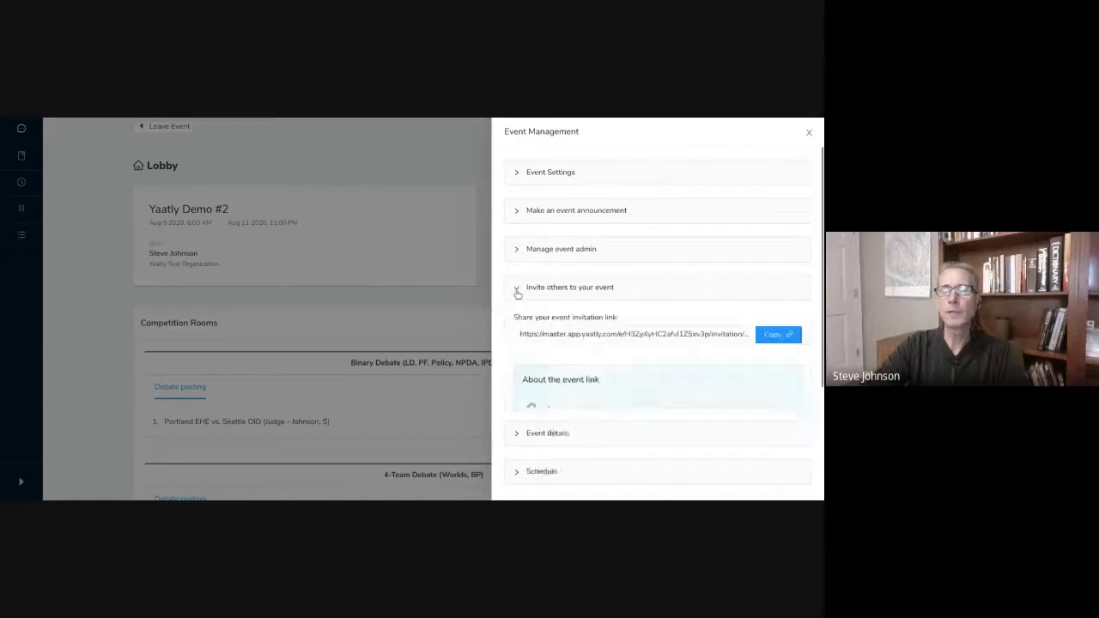
{"action": "double_click", "coordinate": [550, 334]}
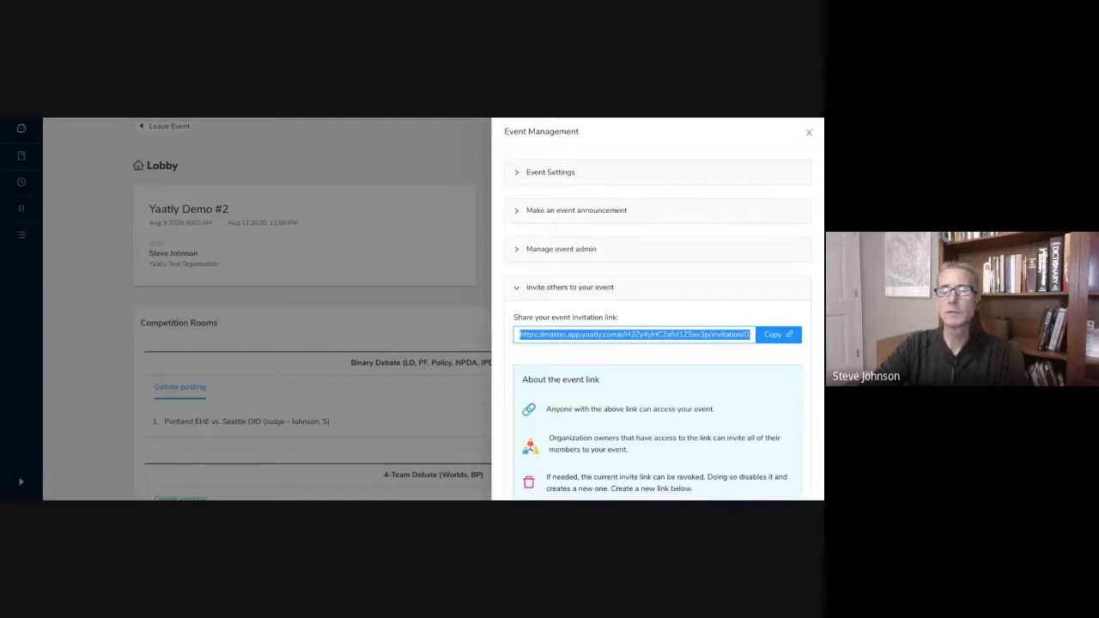
{"action": "left_click", "coordinate": [517, 288]}
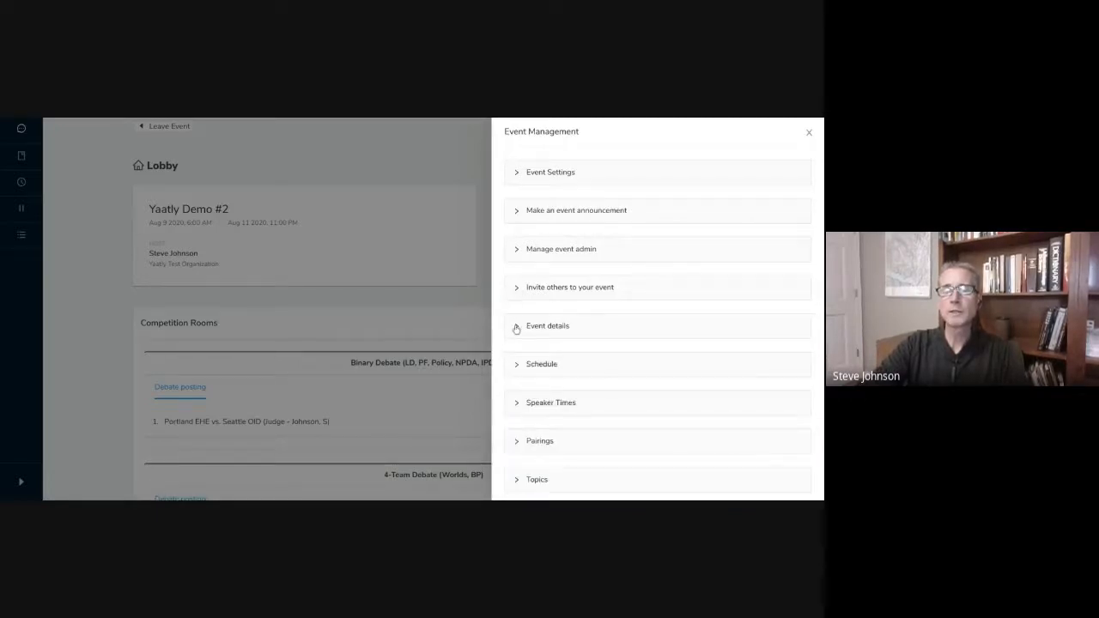
- Review the event schedule through the Sunday rounds, save it and close event management
{"action": "left_click", "coordinate": [517, 372]}
{"action": "scroll", "coordinate": [517, 373], "scroll_direction": "down", "scroll_amount": 1}
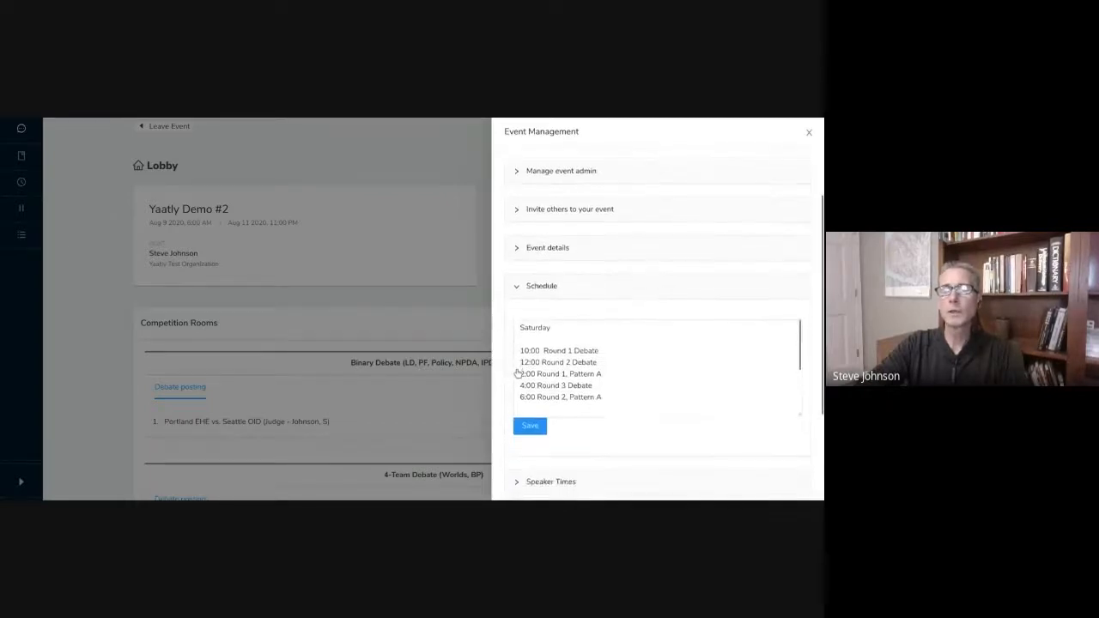
{"action": "scroll", "coordinate": [565, 373], "scroll_direction": "down", "scroll_amount": 3}
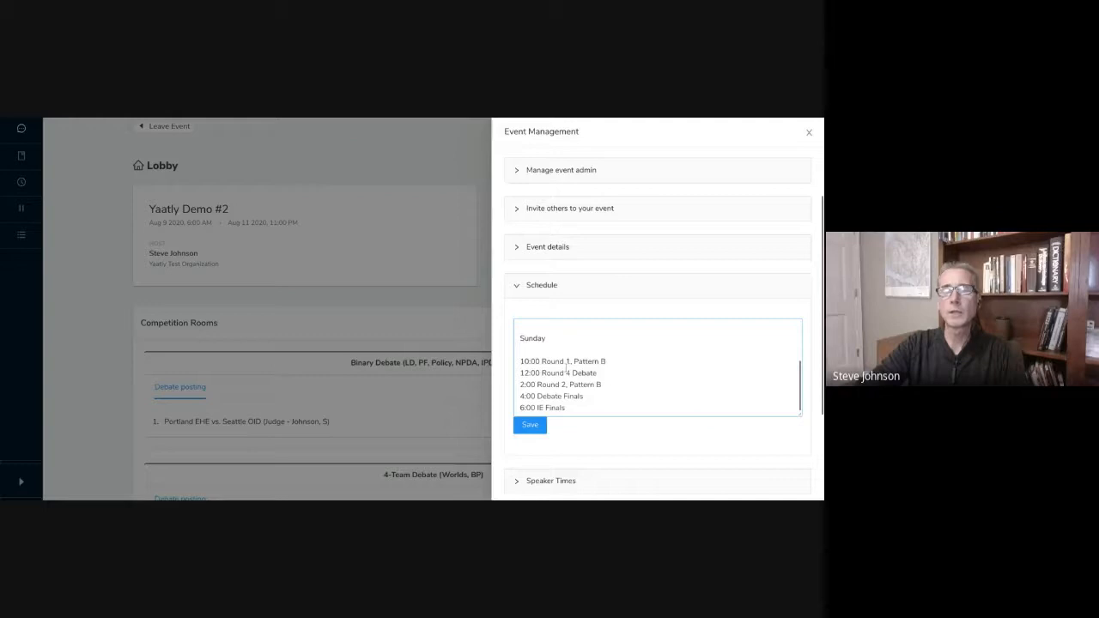
{"action": "left_click", "coordinate": [526, 424]}
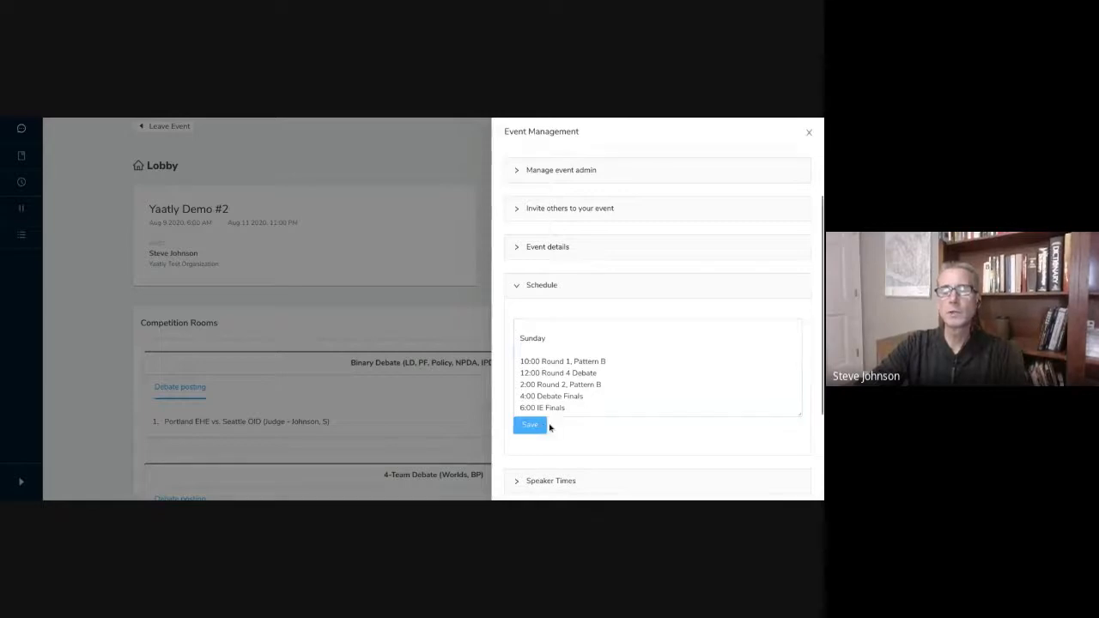
{"action": "scroll", "coordinate": [549, 425], "scroll_direction": "down", "scroll_amount": 2}
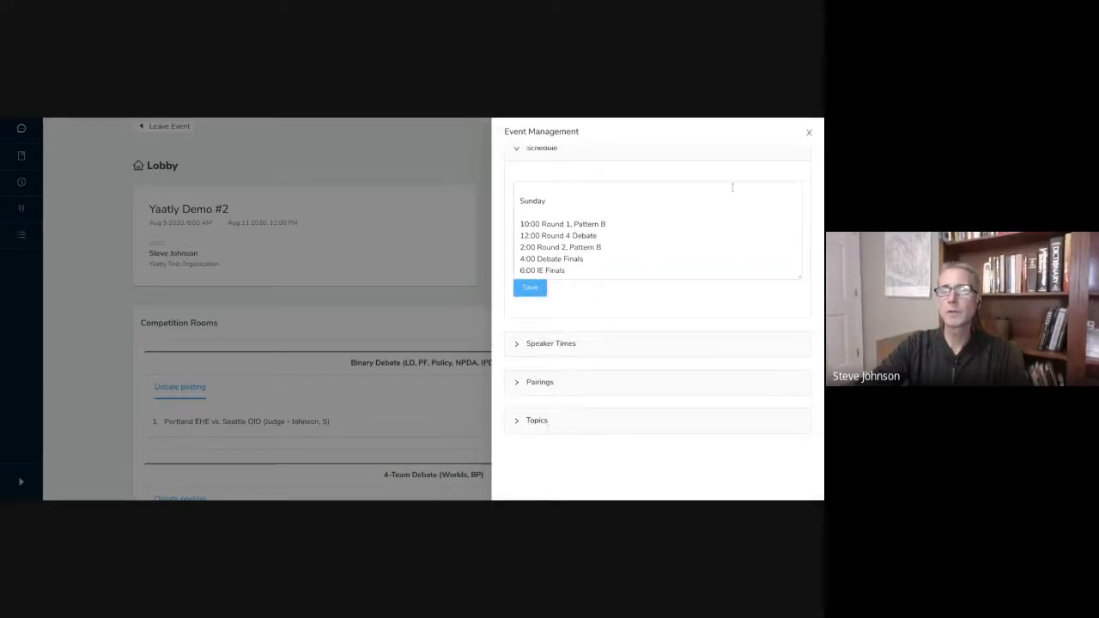
{"action": "left_click", "coordinate": [809, 132]}
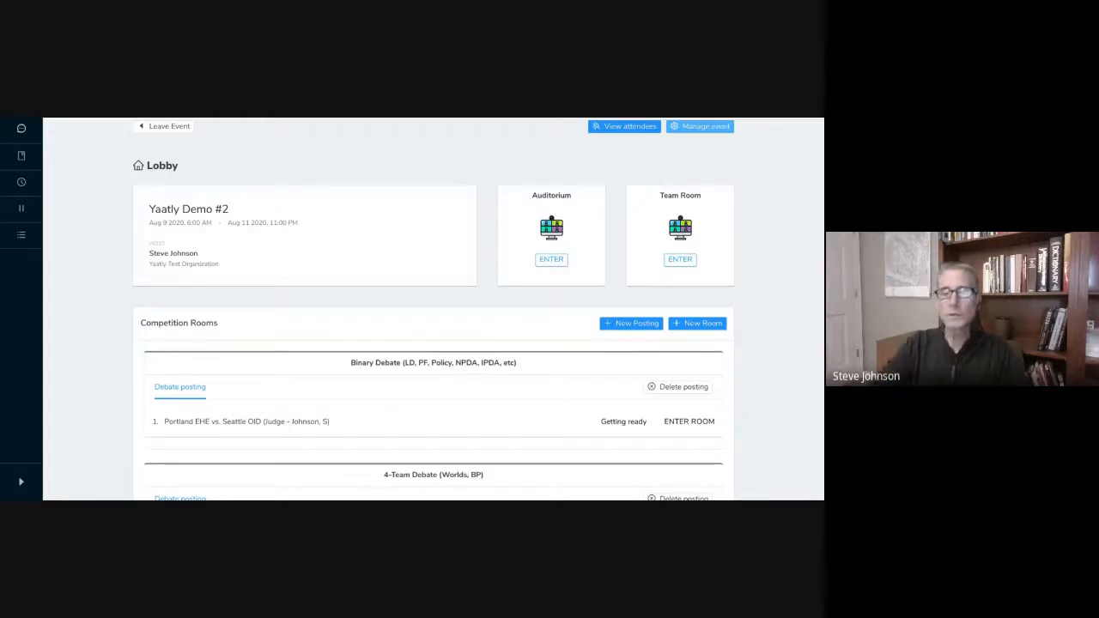
- Enter the Portland EHE vs. Seattle OID debate room as its judge and turn on the camera
{"action": "scroll", "coordinate": [427, 137], "scroll_direction": "down", "scroll_amount": 5}
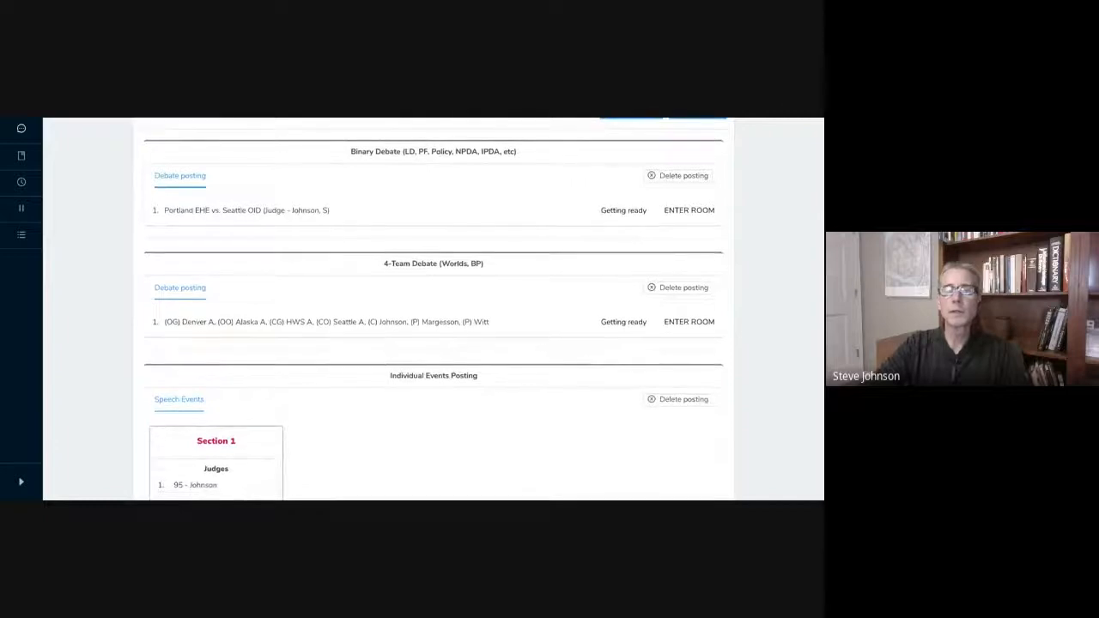
{"action": "mouse_move", "coordinate": [405, 167]}
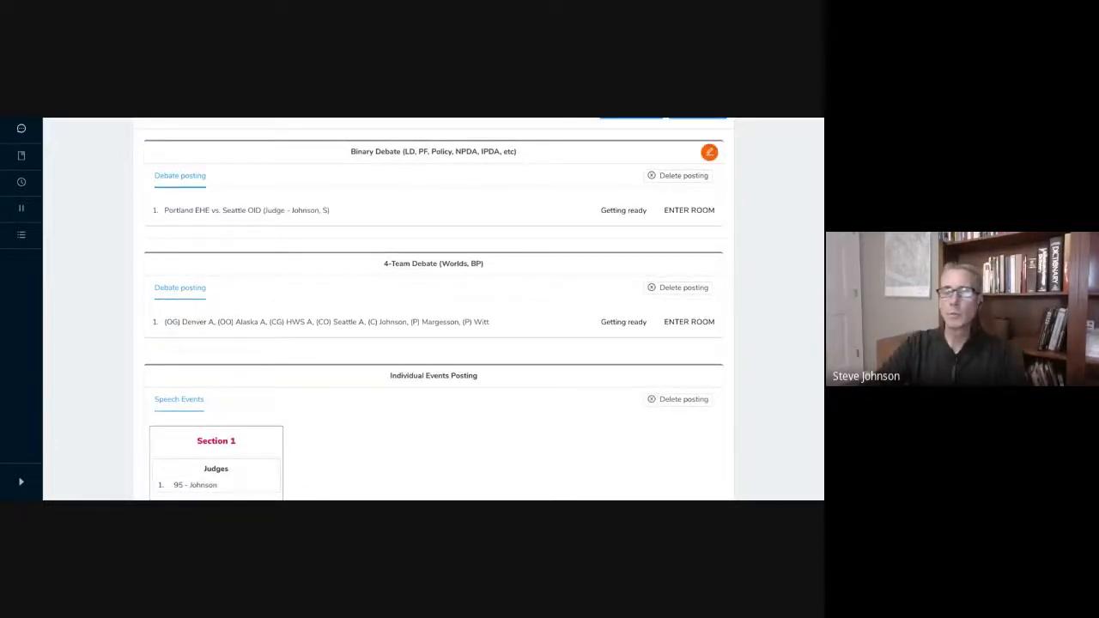
{"action": "scroll", "coordinate": [433, 310], "scroll_direction": "up", "scroll_amount": 1}
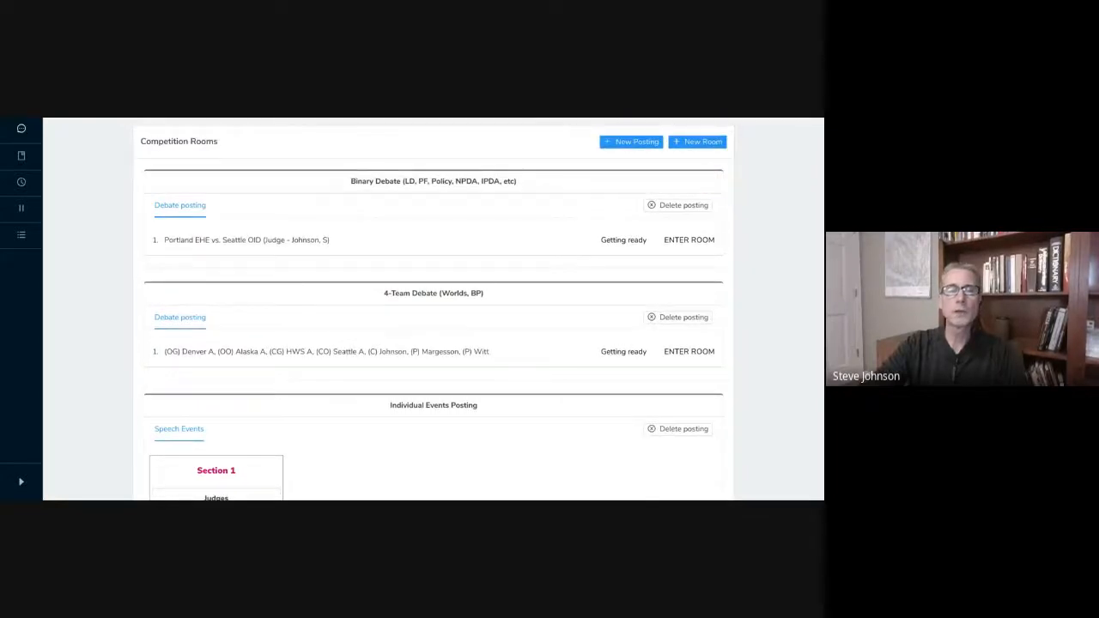
{"action": "scroll", "coordinate": [434, 309], "scroll_direction": "down", "scroll_amount": 1}
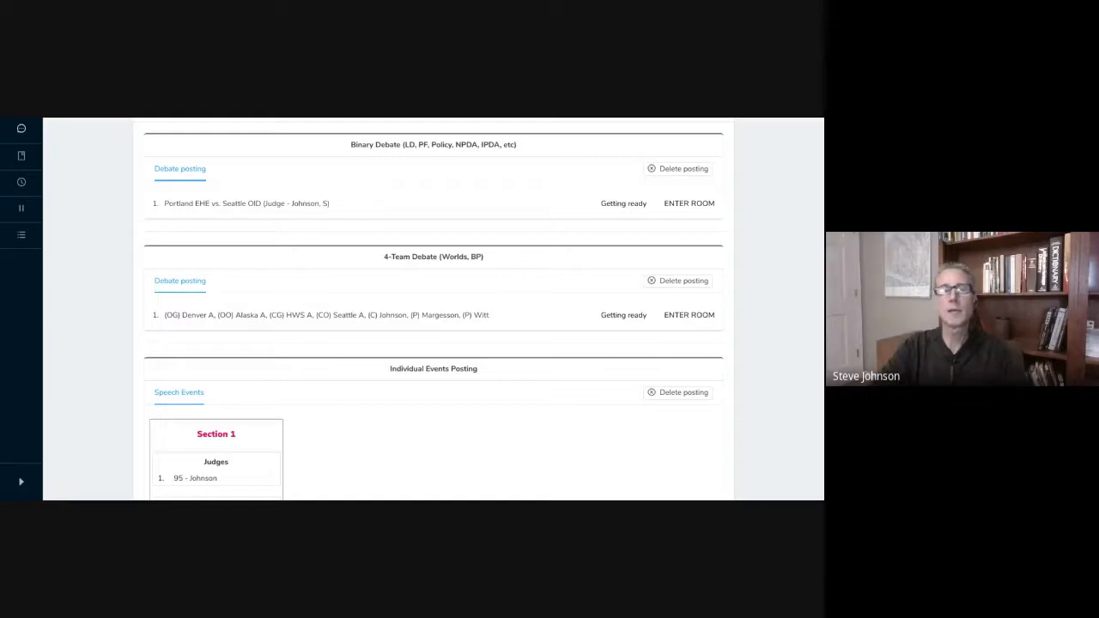
{"action": "left_click", "coordinate": [678, 203]}
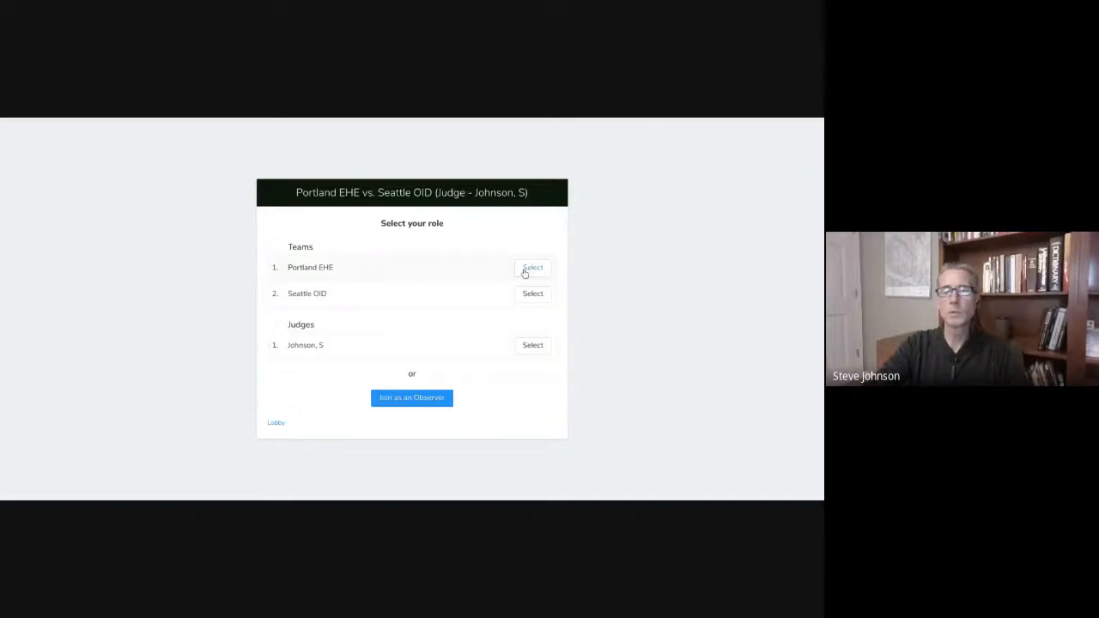
{"action": "left_click", "coordinate": [531, 346]}
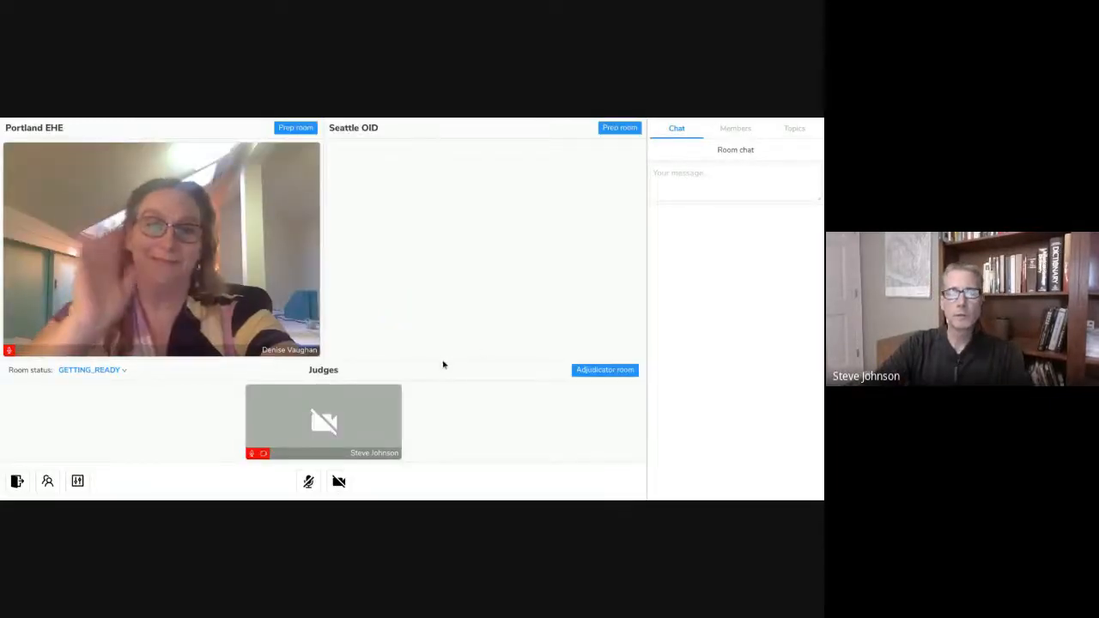
{"action": "left_click", "coordinate": [339, 483]}
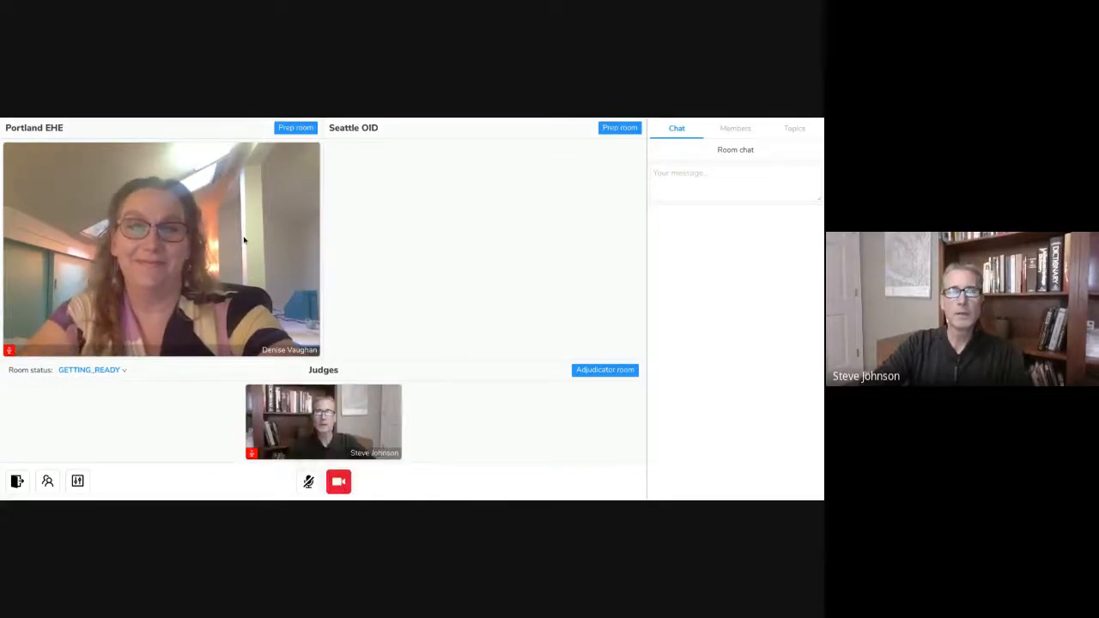
{"action": "left_click", "coordinate": [310, 482]}
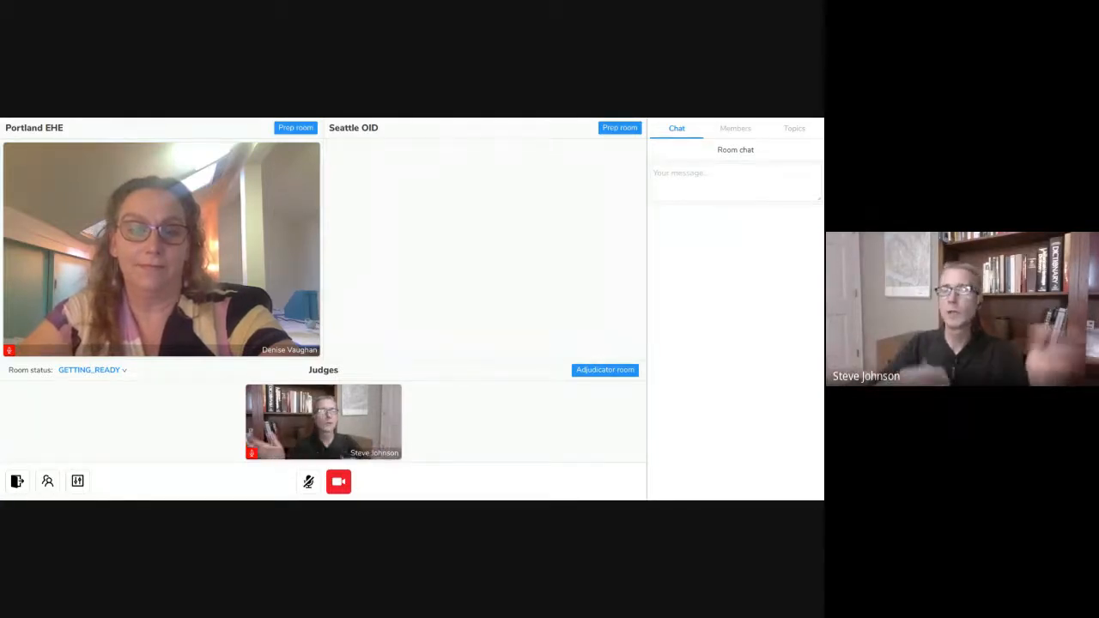
- Examine the debate room's members, chat and list of people present, and view the posted topic
{"action": "left_click", "coordinate": [737, 133]}
{"action": "left_click", "coordinate": [679, 130]}
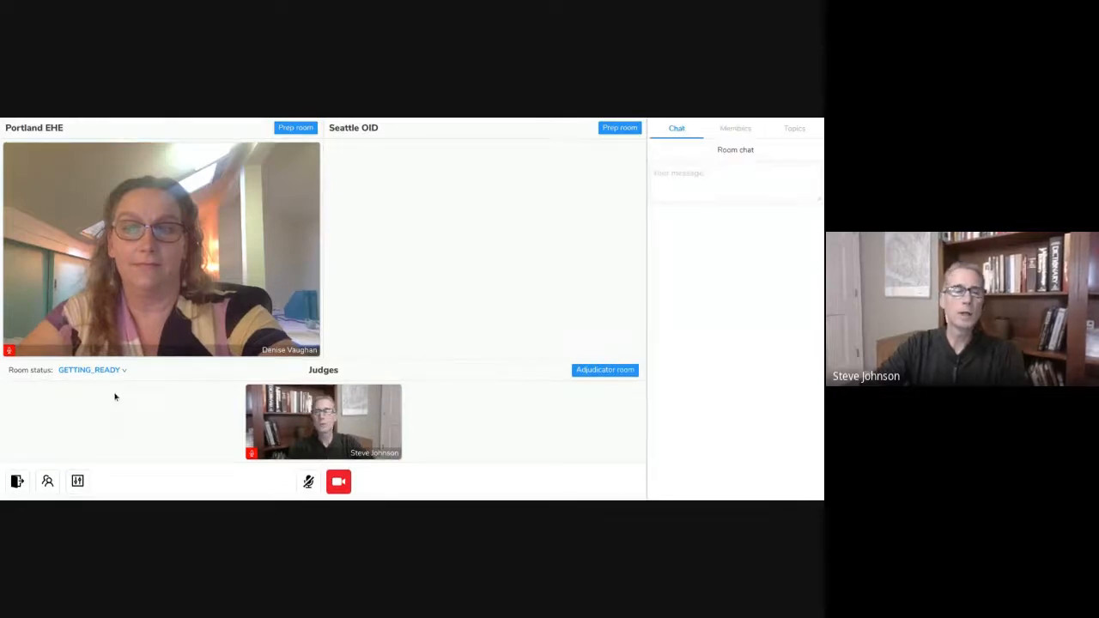
{"action": "left_click", "coordinate": [47, 481]}
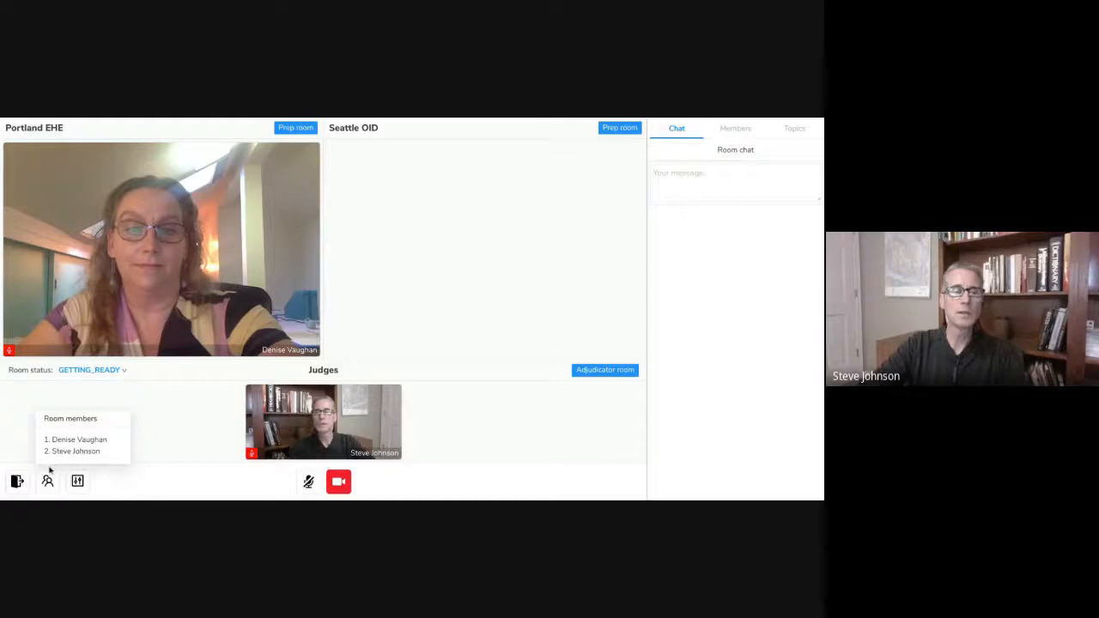
{"action": "left_click", "coordinate": [788, 135]}
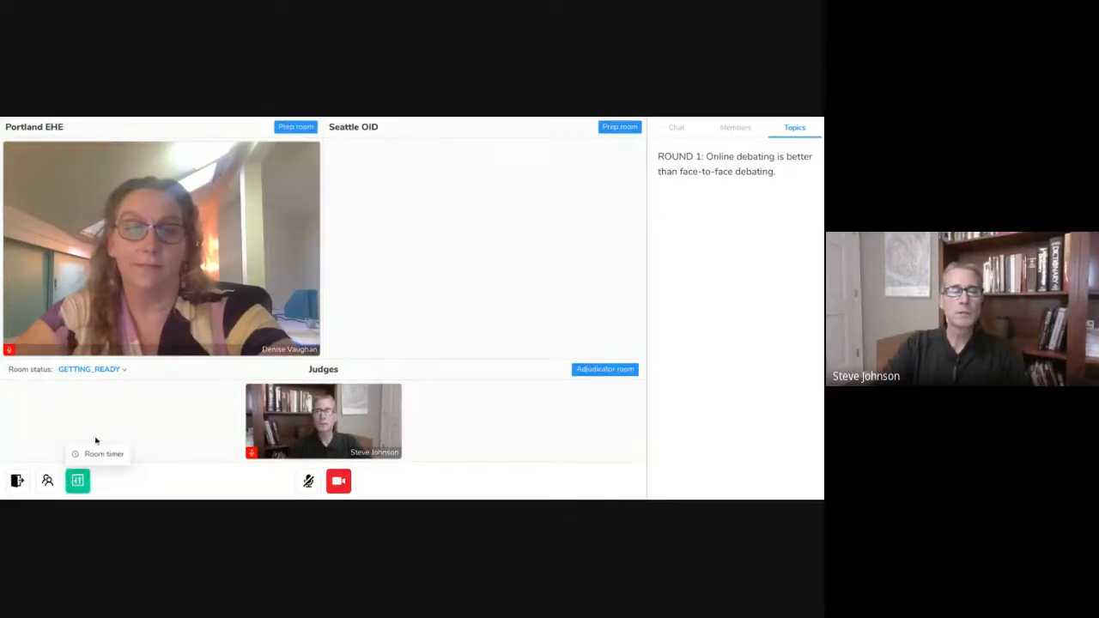
- Set the room timer to 7 minutes, save it and close the timer settings
{"action": "left_click", "coordinate": [95, 456]}
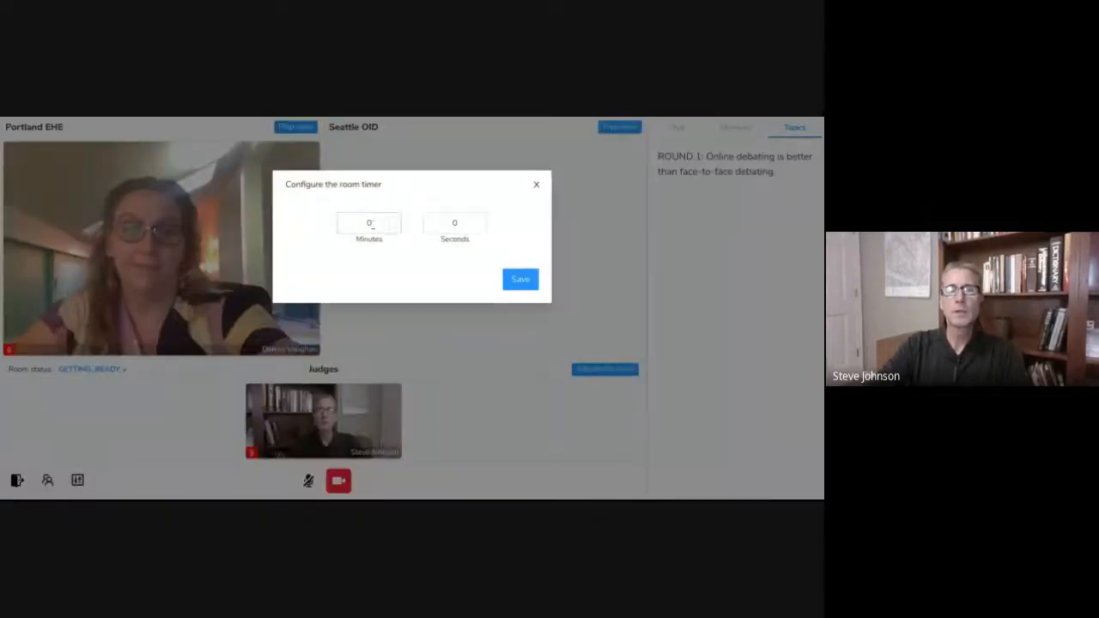
{"action": "double_click", "coordinate": [371, 223]}
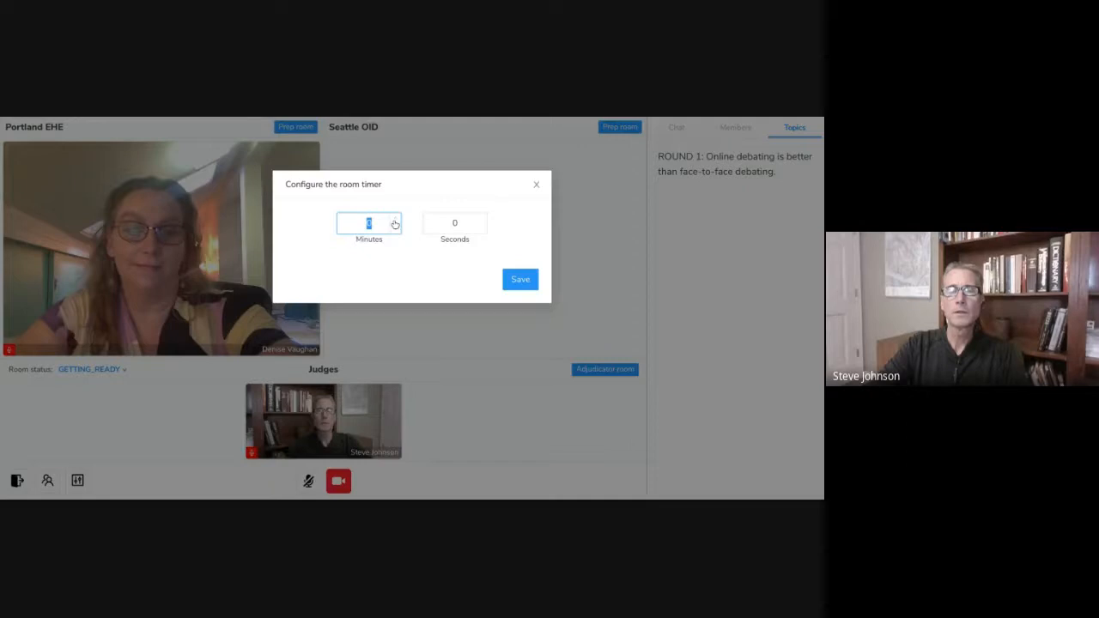
{"action": "type", "text": "47"}
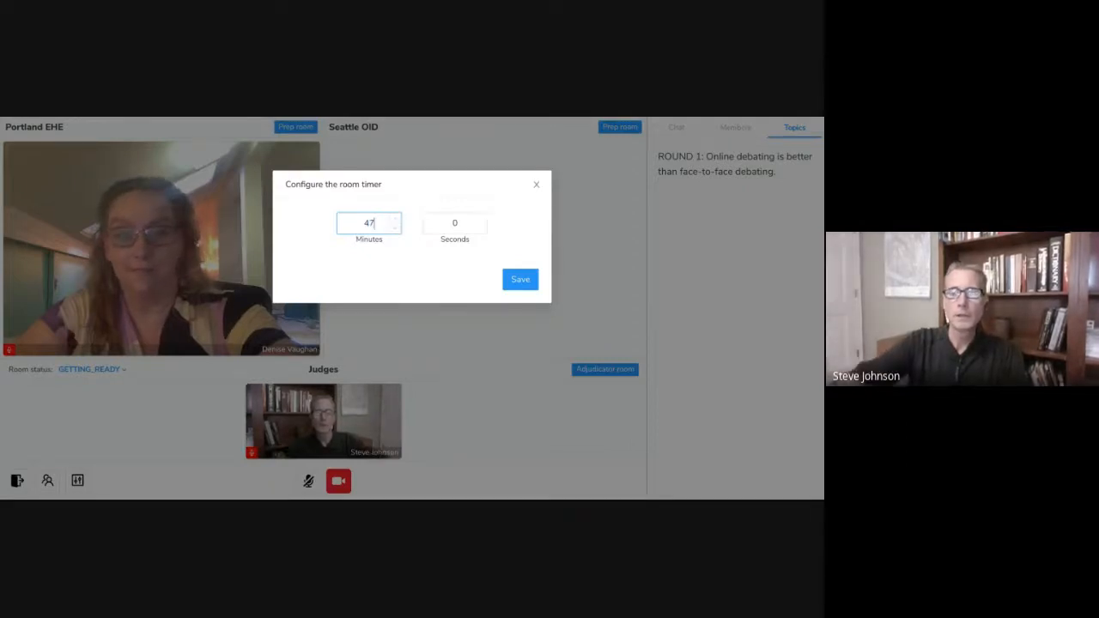
{"action": "double_click", "coordinate": [371, 223]}
{"action": "type", "text": "0"}
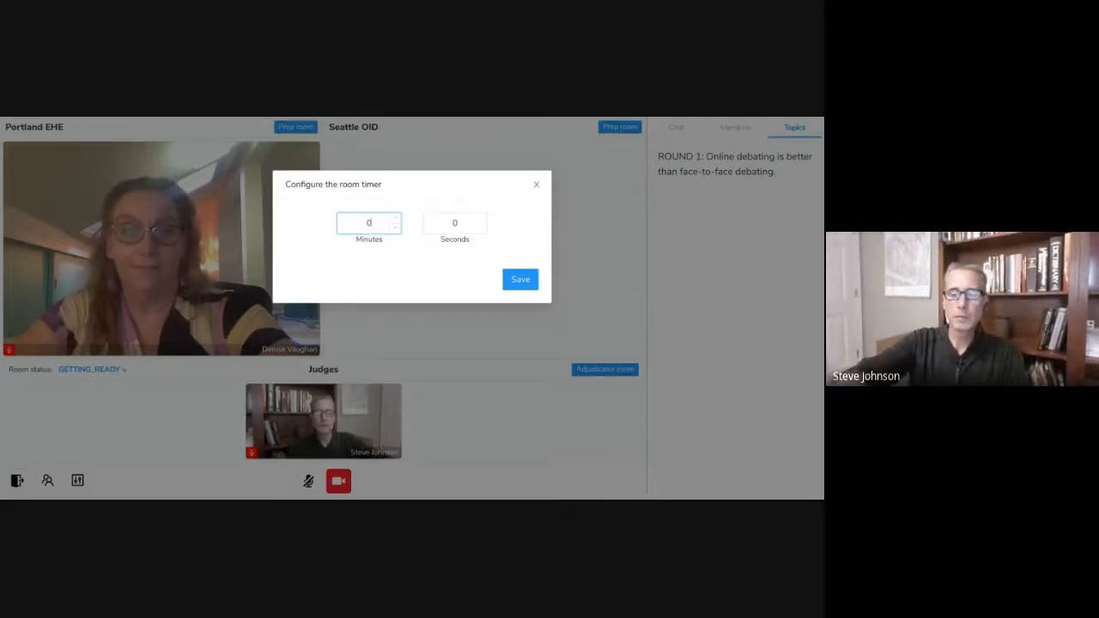
{"action": "type", "text": "7"}
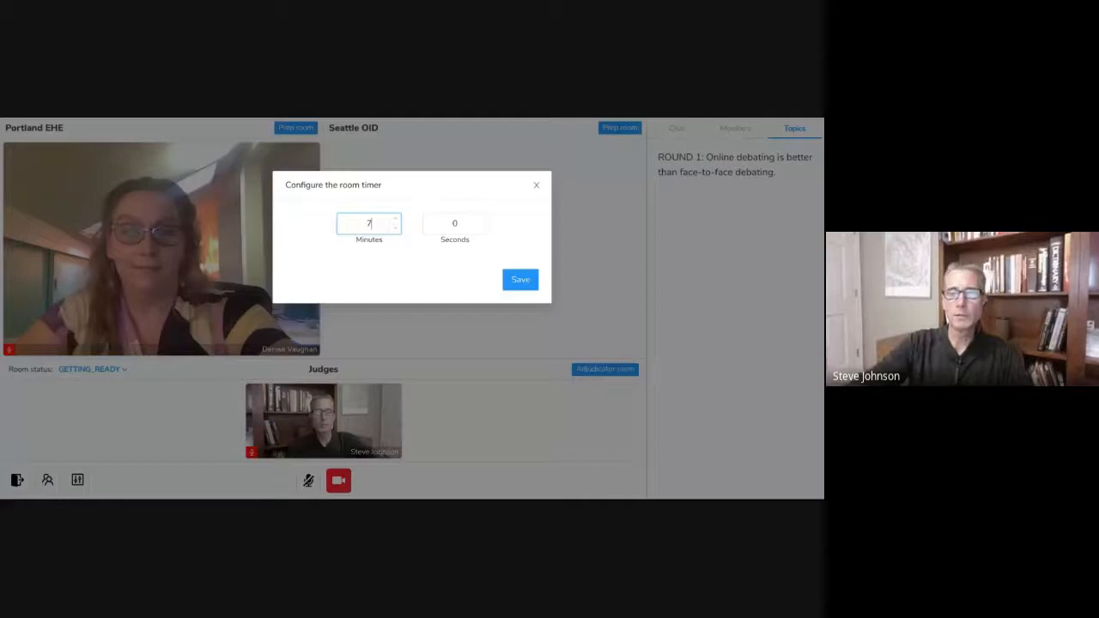
{"action": "left_click", "coordinate": [523, 281]}
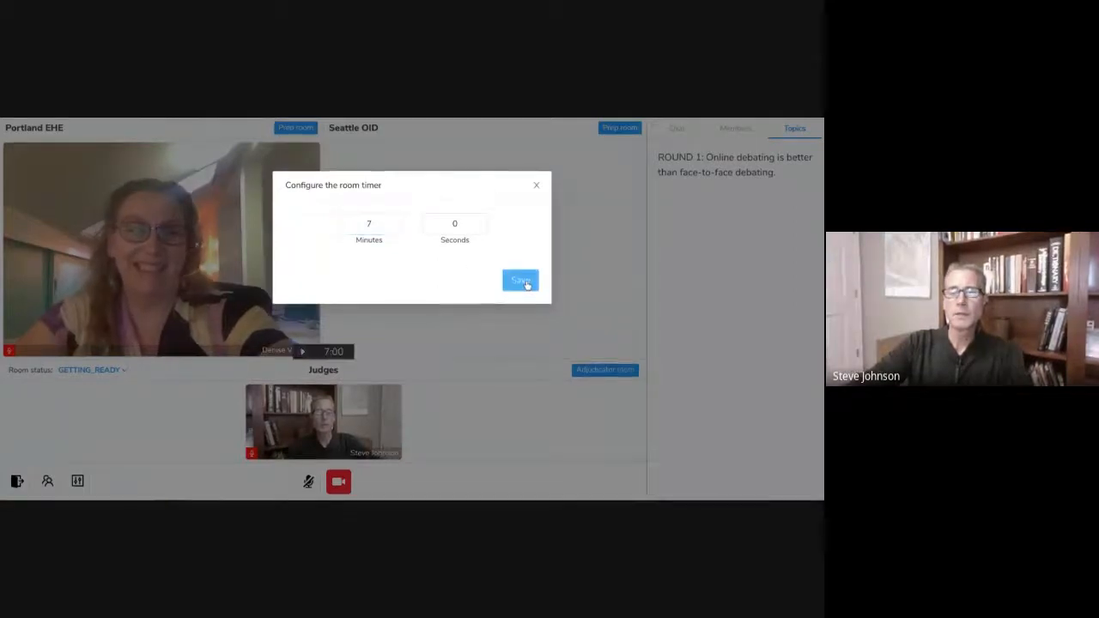
{"action": "left_click", "coordinate": [538, 184]}
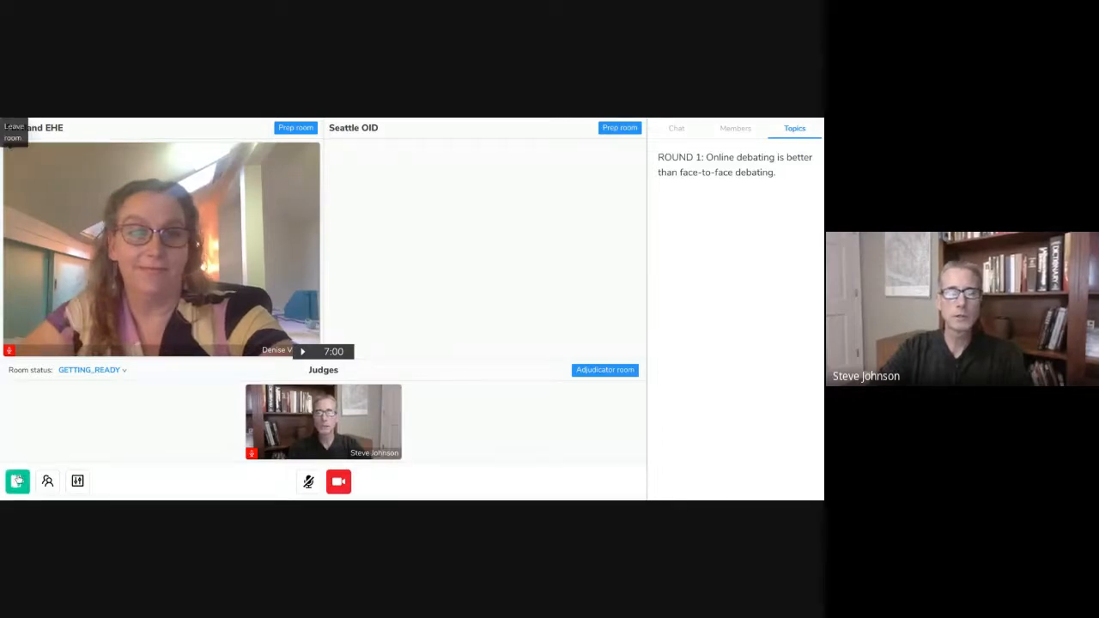
- Rejoin the Portland EHE vs. Seattle OID room as Portland EHE with the camera on, and return to the lobby
{"action": "left_click", "coordinate": [17, 481]}
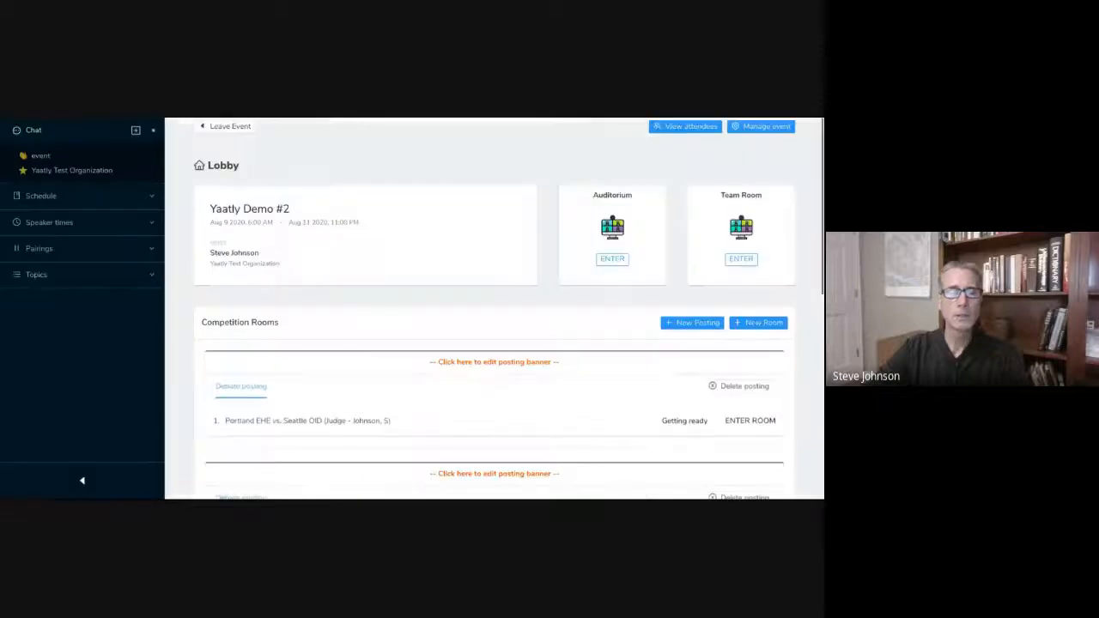
{"action": "left_click", "coordinate": [750, 421]}
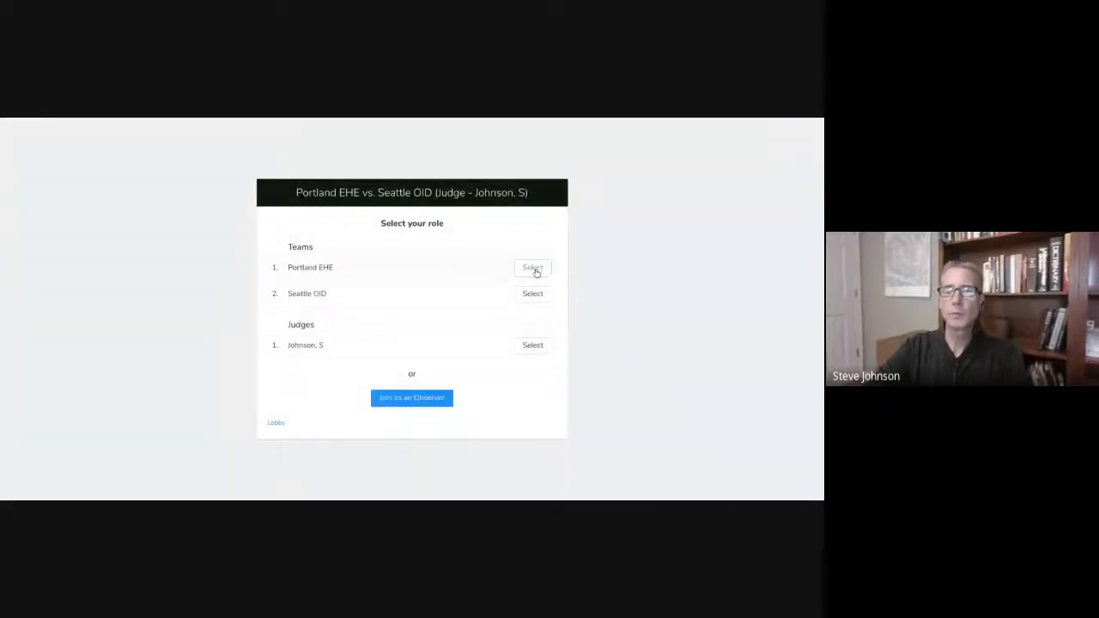
{"action": "left_click", "coordinate": [534, 269]}
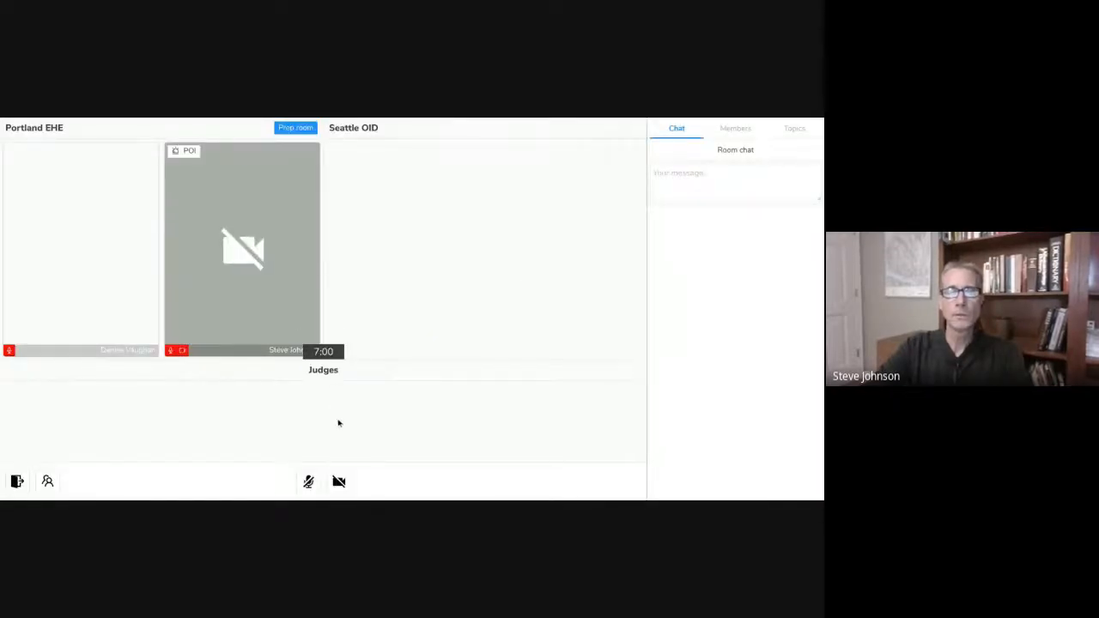
{"action": "left_click", "coordinate": [339, 483]}
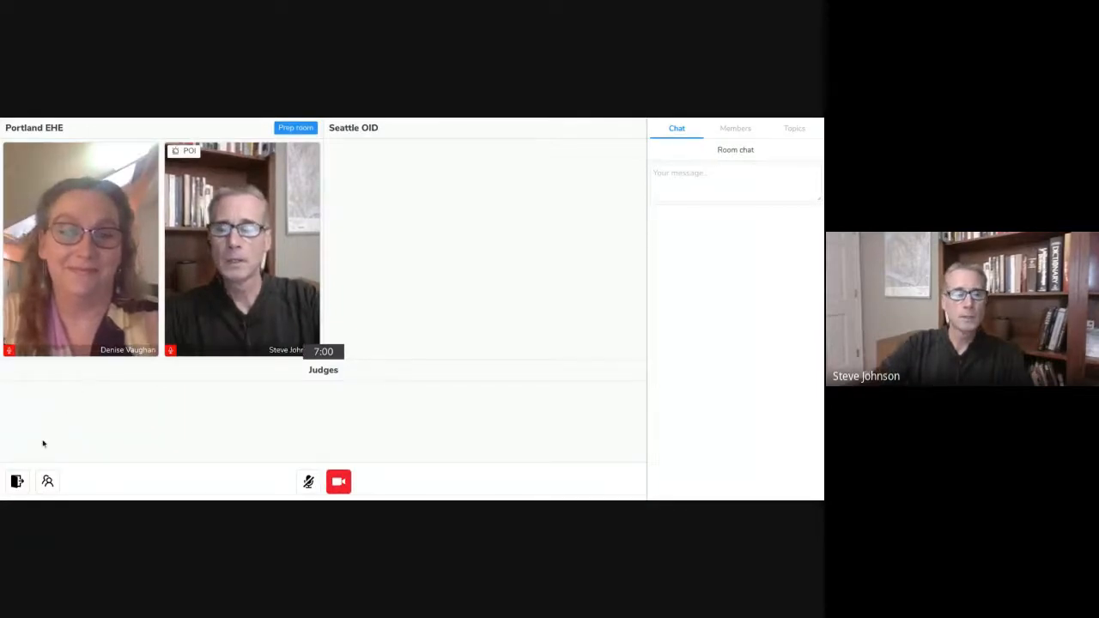
{"action": "left_click", "coordinate": [18, 480]}
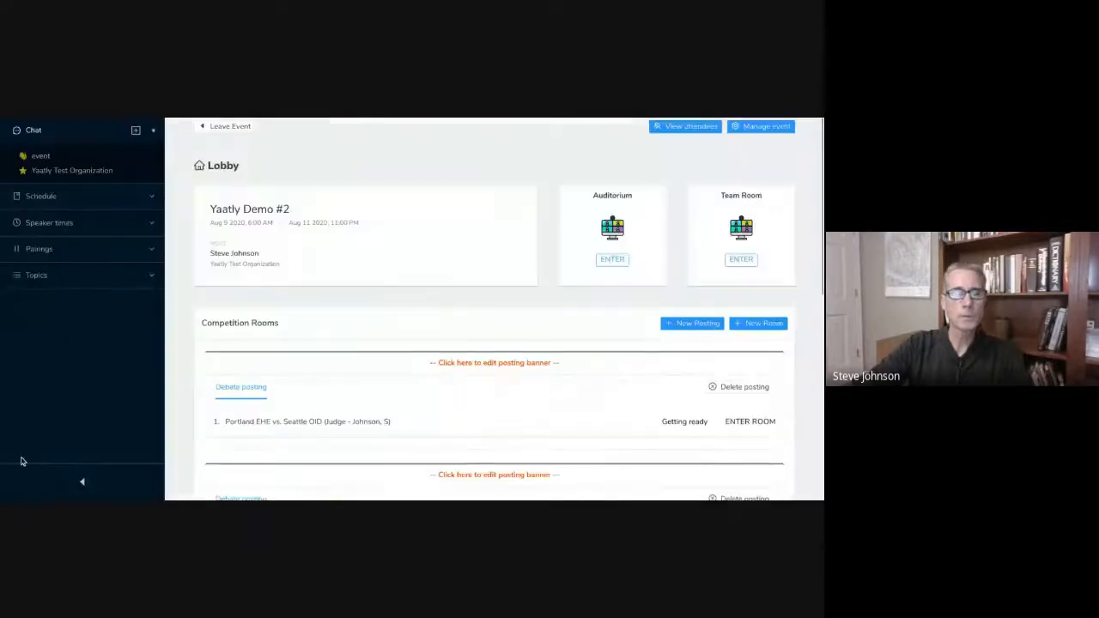
- Enter the 4-Team Debate room as the first listed judge and turn on the camera
{"action": "scroll", "coordinate": [356, 379], "scroll_direction": "down", "scroll_amount": 2}
{"action": "scroll", "coordinate": [356, 379], "scroll_direction": "down", "scroll_amount": 1}
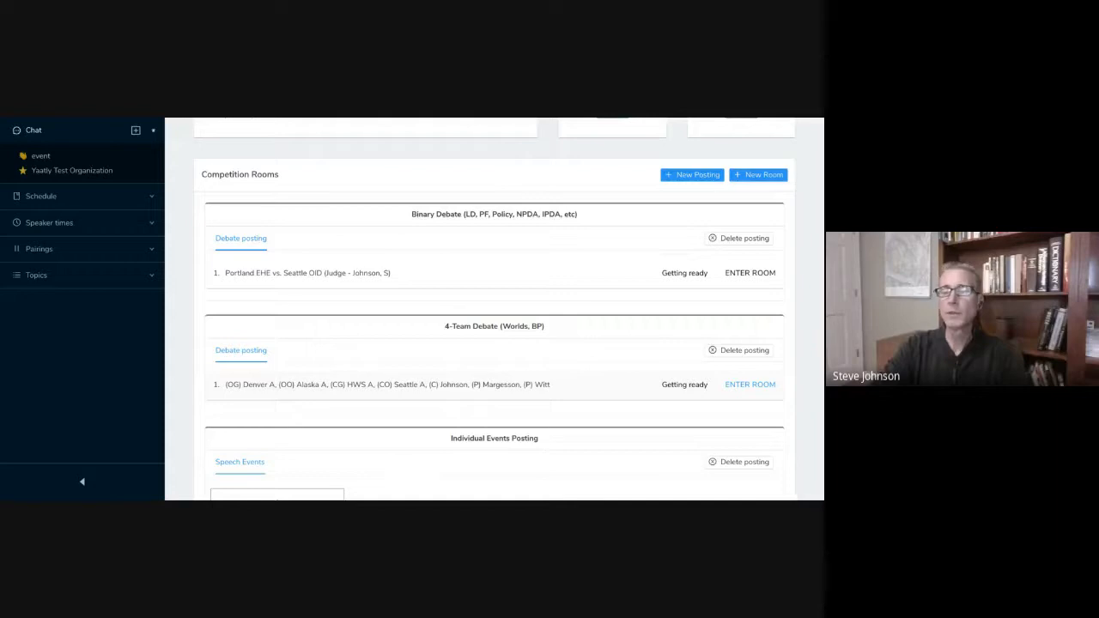
{"action": "left_click", "coordinate": [750, 384]}
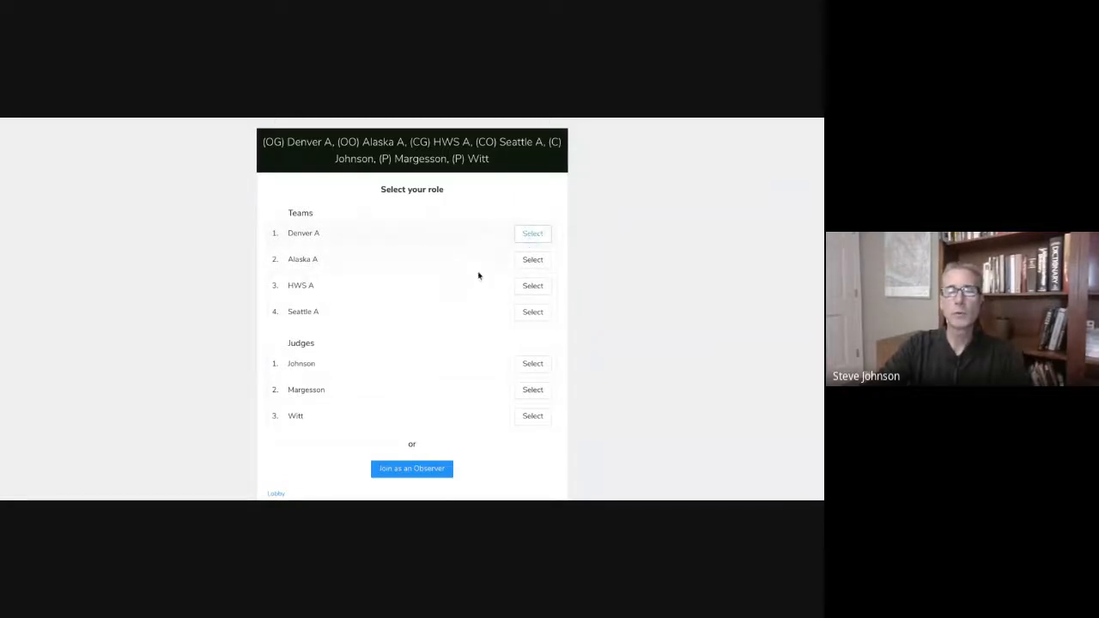
{"action": "left_click", "coordinate": [533, 364]}
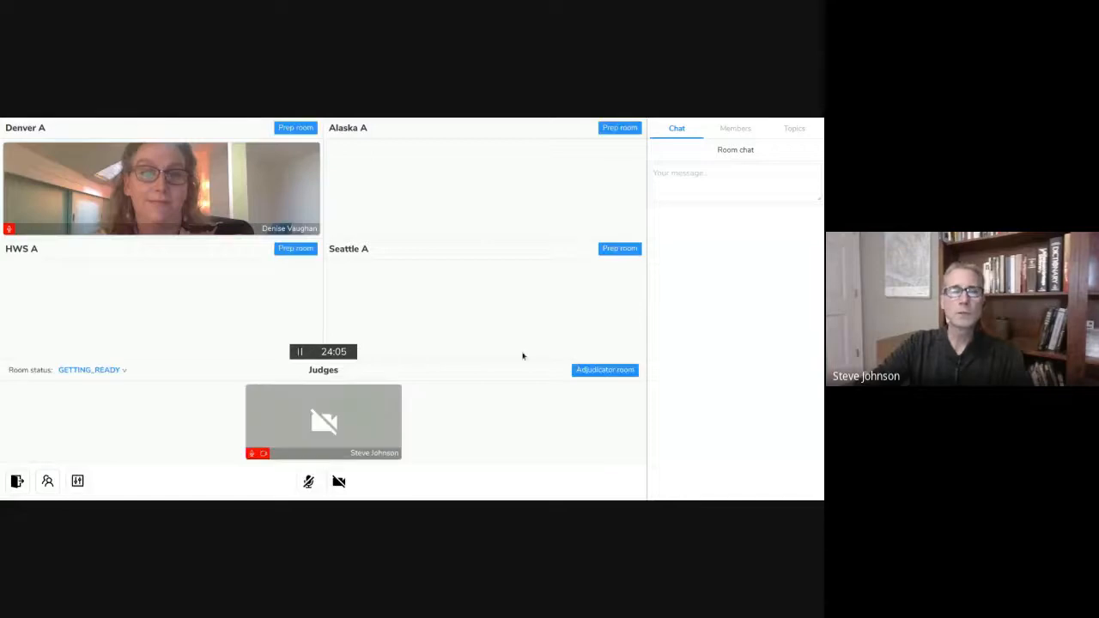
{"action": "left_click", "coordinate": [340, 482]}
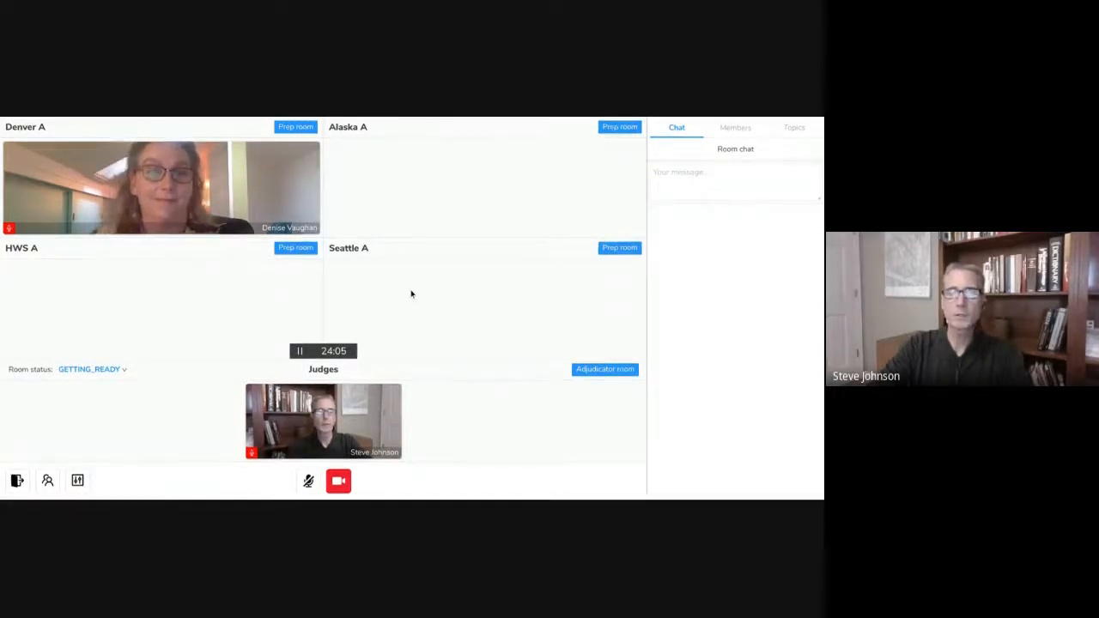
- Check the room tools and set the 4-team debate room's status to READY
{"action": "left_click", "coordinate": [79, 480]}
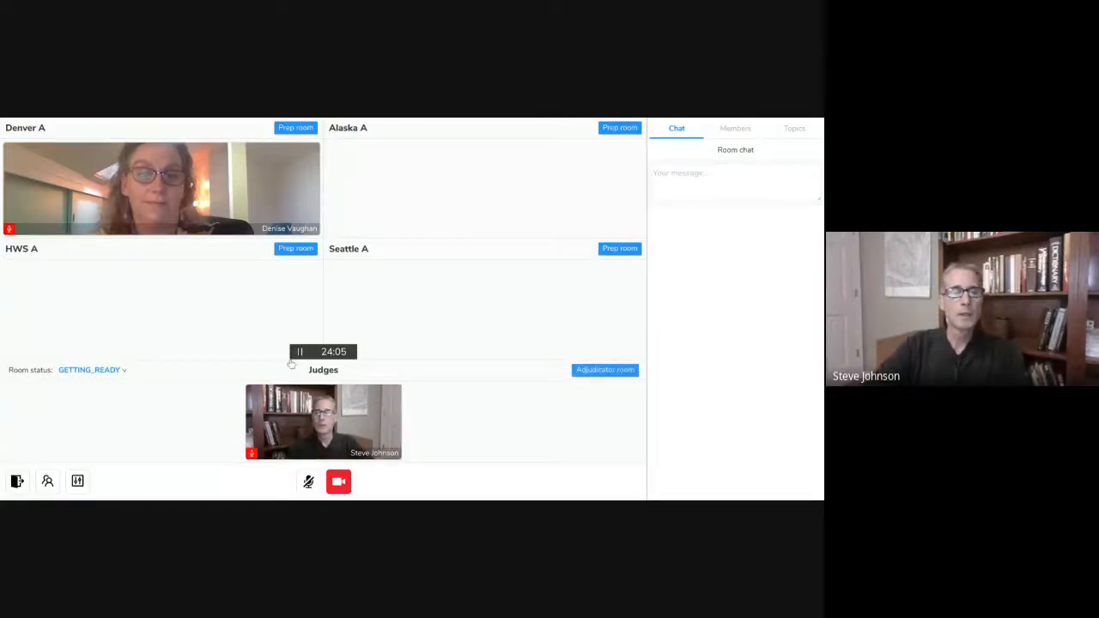
{"action": "left_click", "coordinate": [97, 369]}
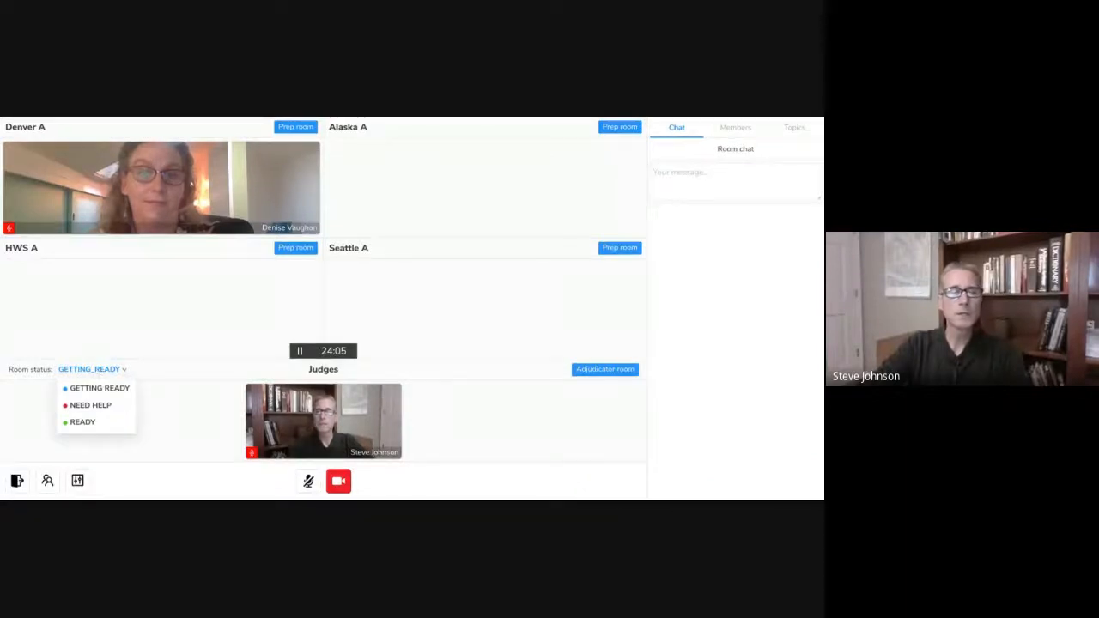
{"action": "left_click", "coordinate": [82, 422]}
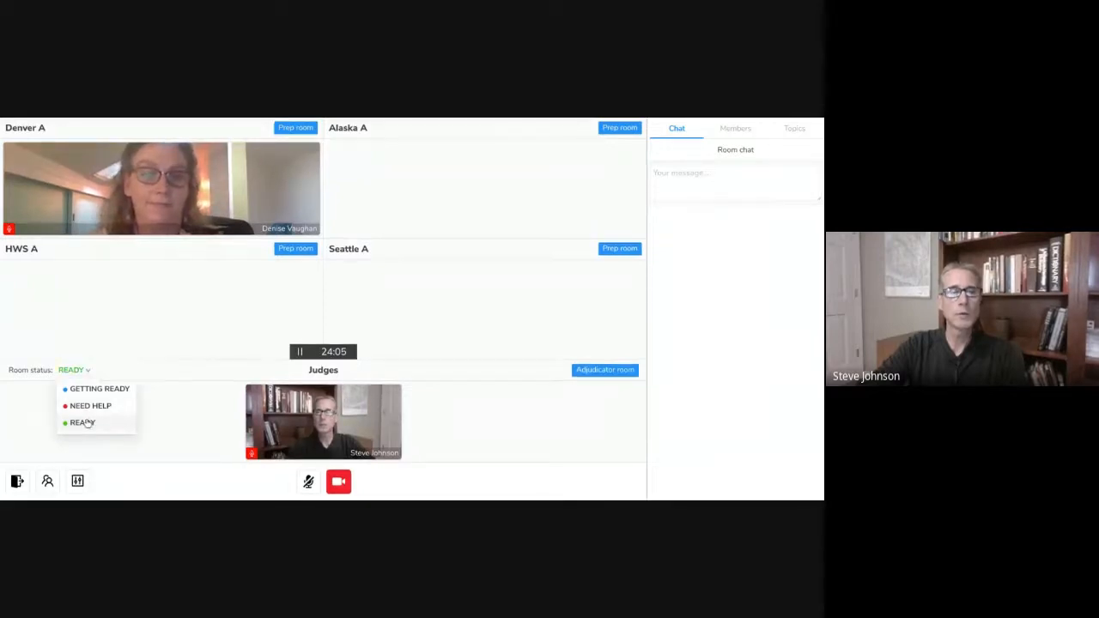
- Set the 4-team debate room's status to NEED HELP, return to the lobby and check its listing under Competition Rooms
{"action": "left_click", "coordinate": [74, 371]}
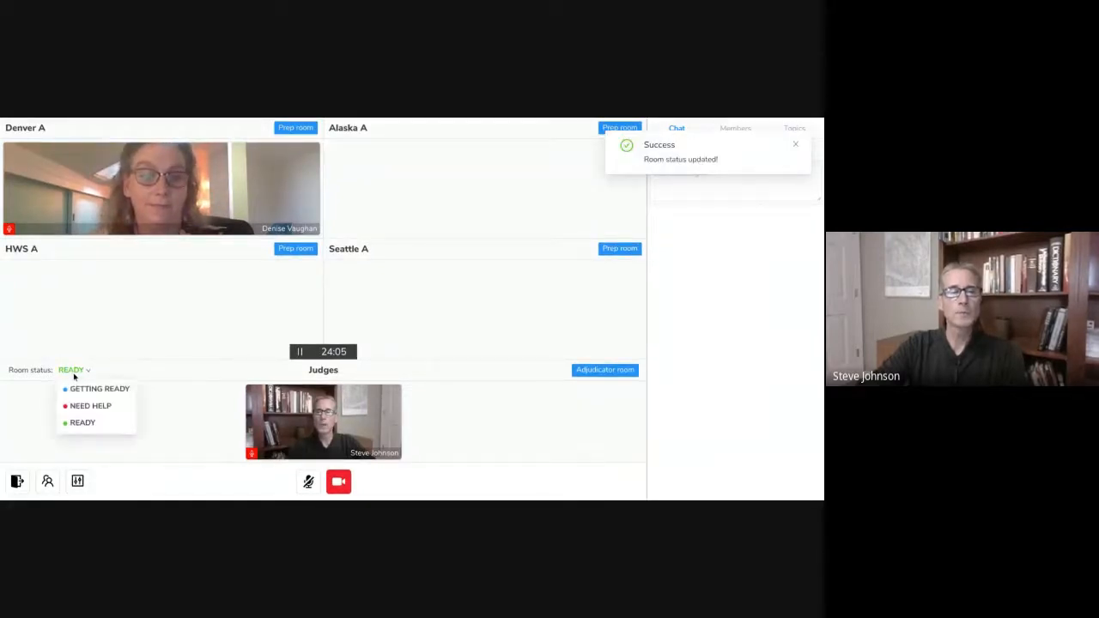
{"action": "left_click", "coordinate": [86, 407]}
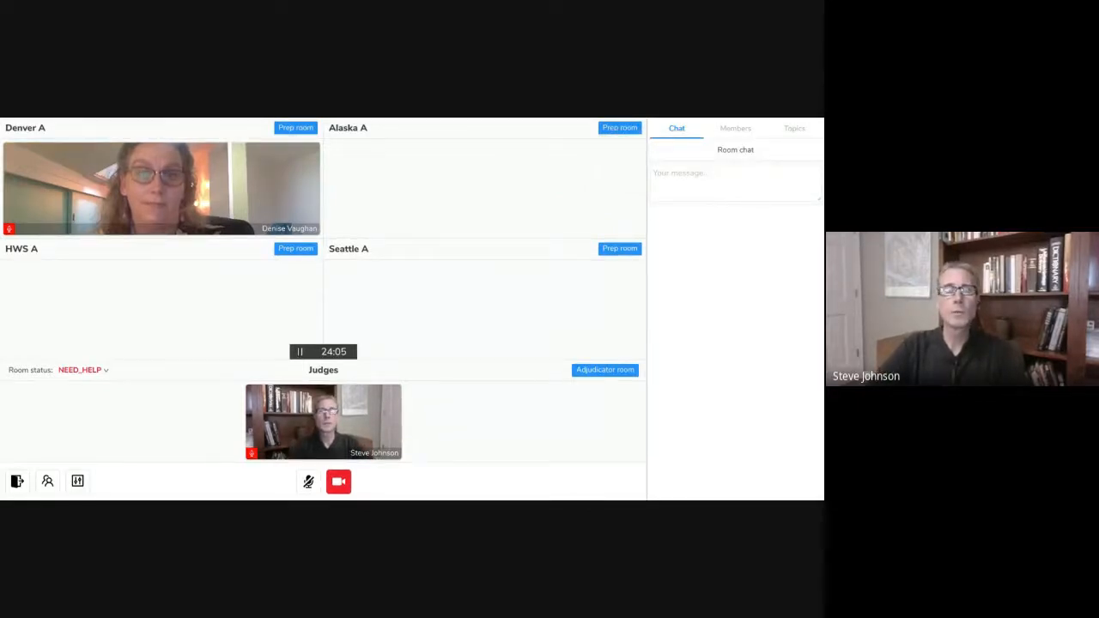
{"action": "left_click", "coordinate": [75, 371]}
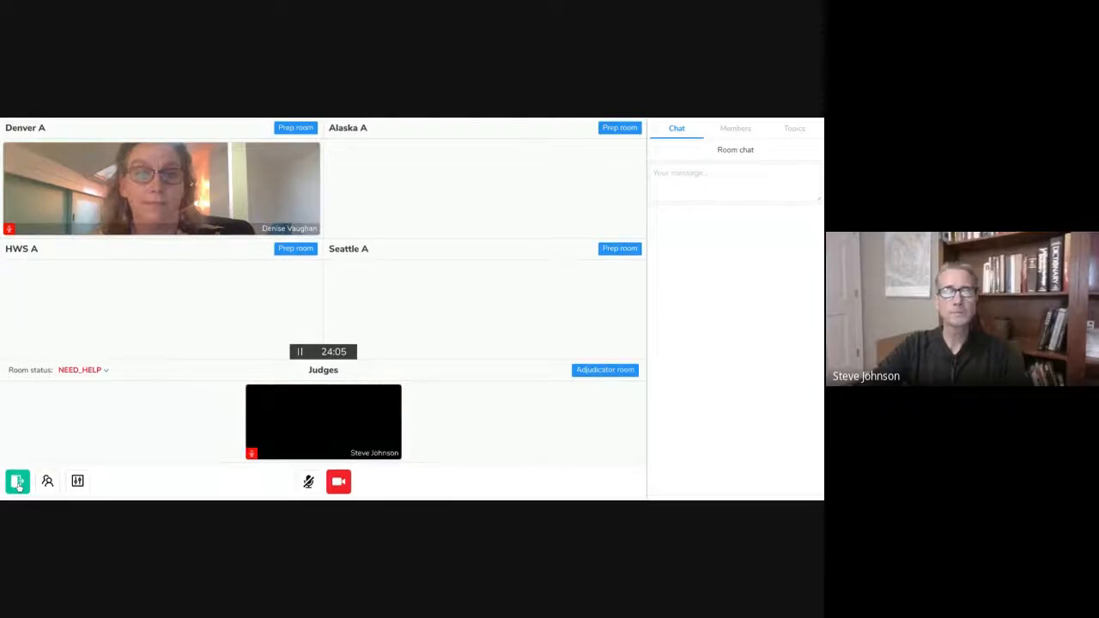
{"action": "left_click", "coordinate": [17, 483]}
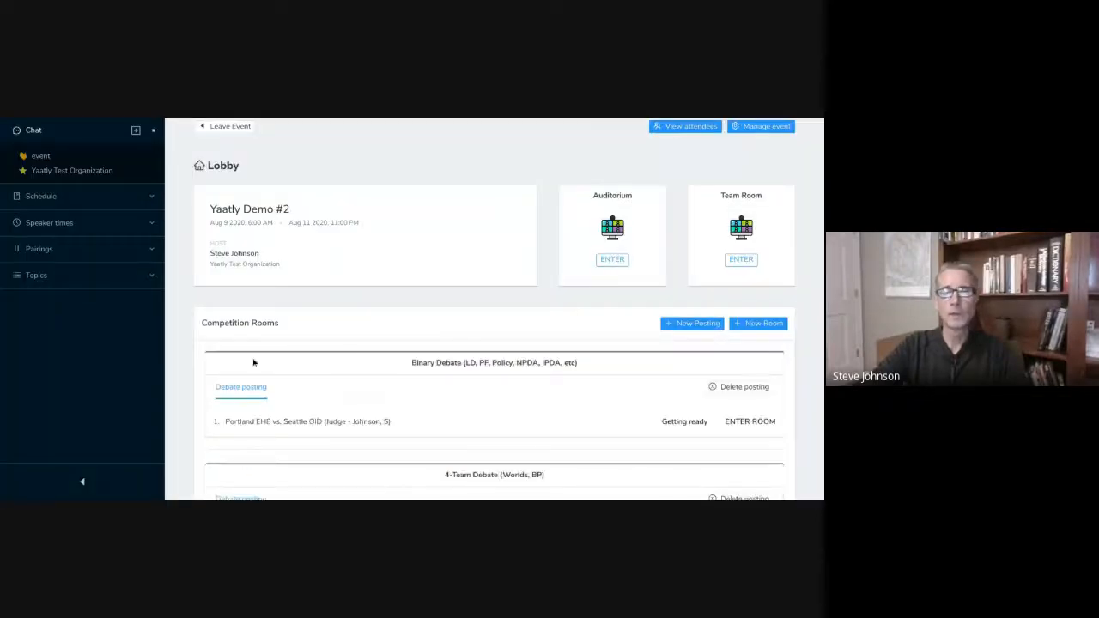
{"action": "scroll", "coordinate": [349, 350], "scroll_direction": "down", "scroll_amount": 2}
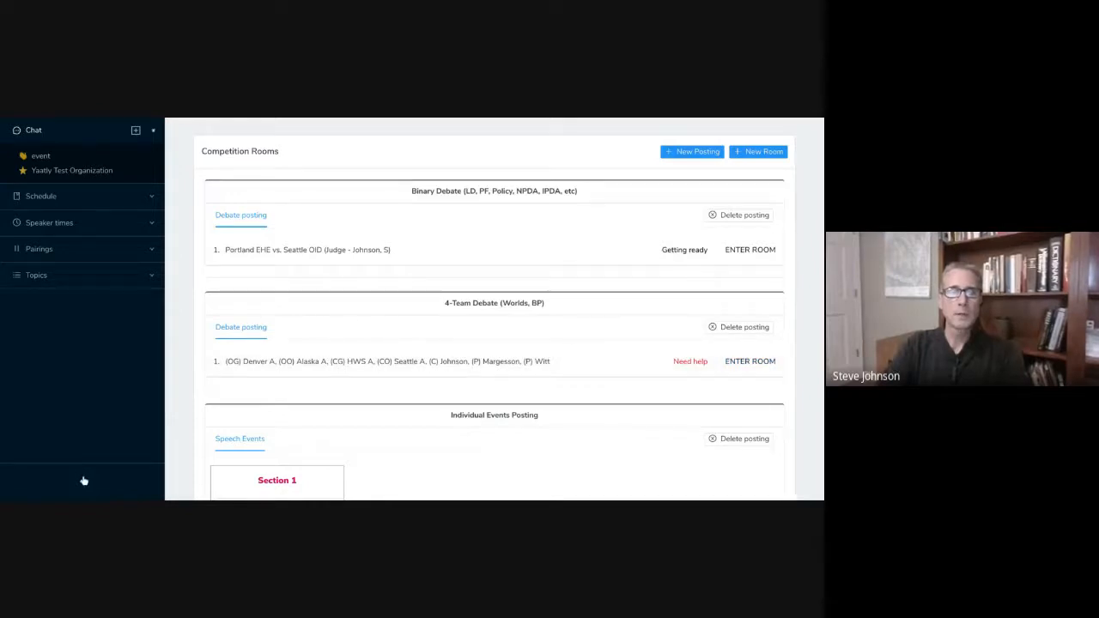
- Enter the Section 1 room of the Individual Events Posting as its judge
{"action": "scroll", "coordinate": [282, 386], "scroll_direction": "down", "scroll_amount": 2}
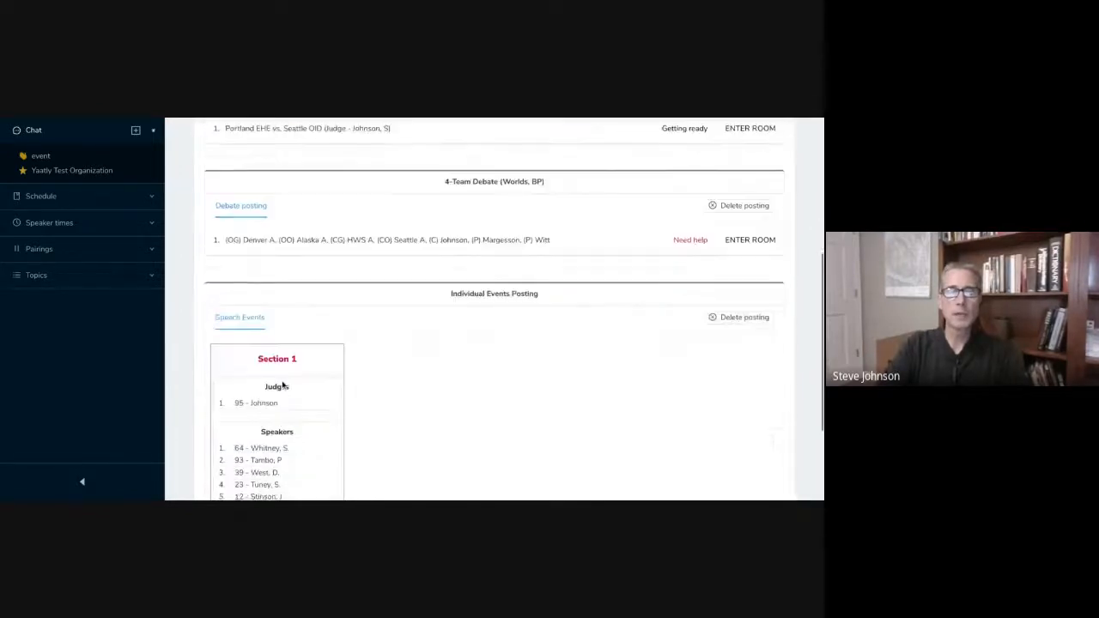
{"action": "scroll", "coordinate": [283, 386], "scroll_direction": "down", "scroll_amount": 2}
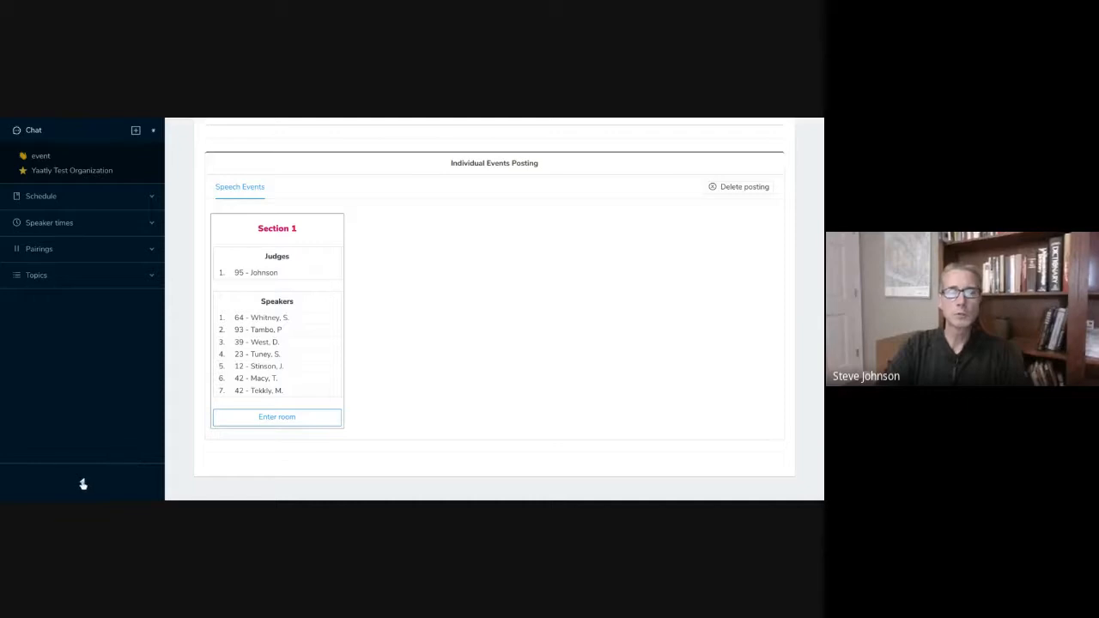
{"action": "left_click", "coordinate": [259, 420]}
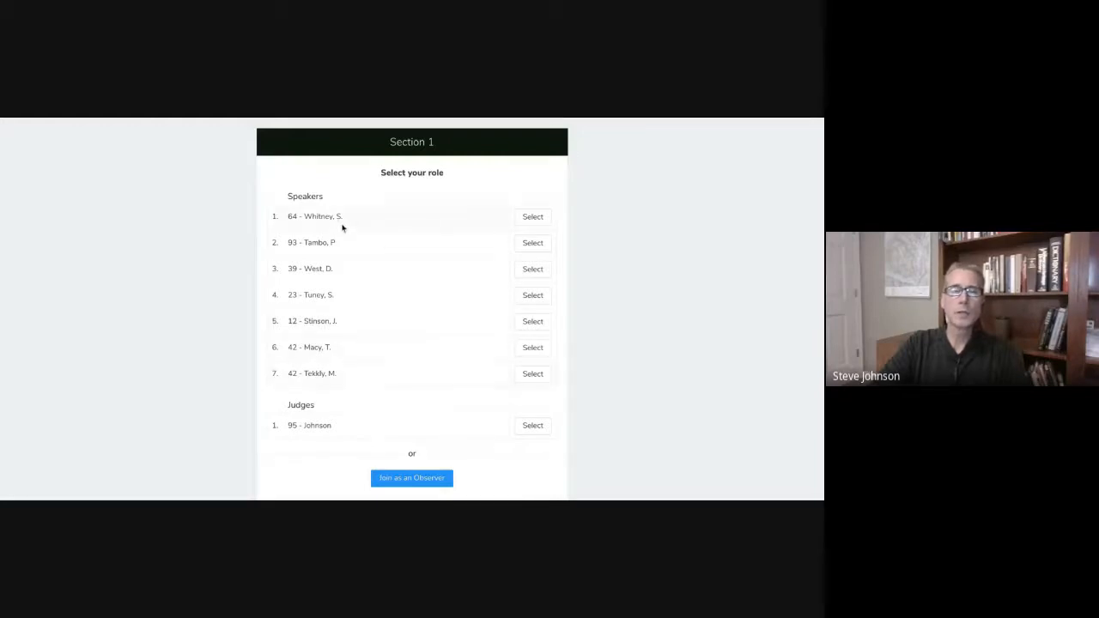
{"action": "left_click", "coordinate": [531, 427]}
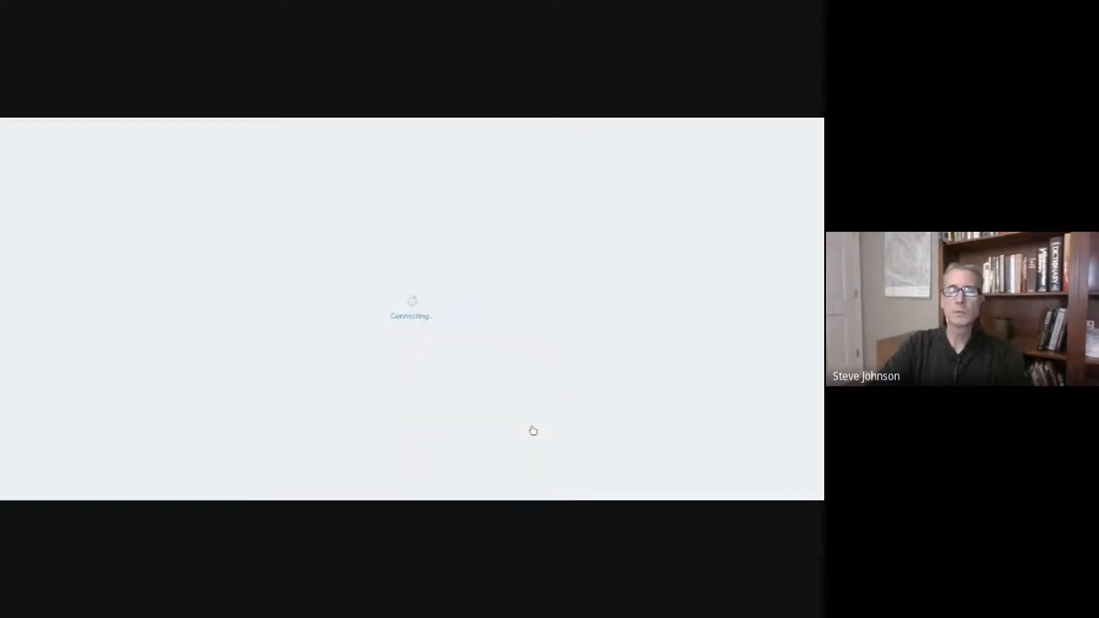
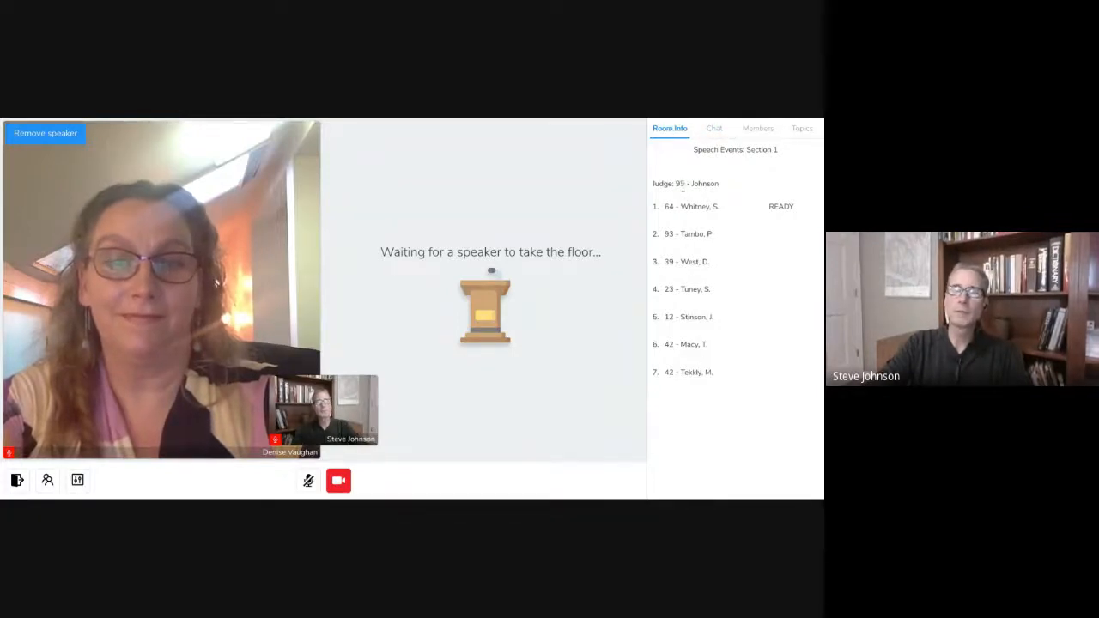
- Review the Section 1 room's chat, members, topics and room info, and leave for the lobby
{"action": "left_click", "coordinate": [714, 129]}
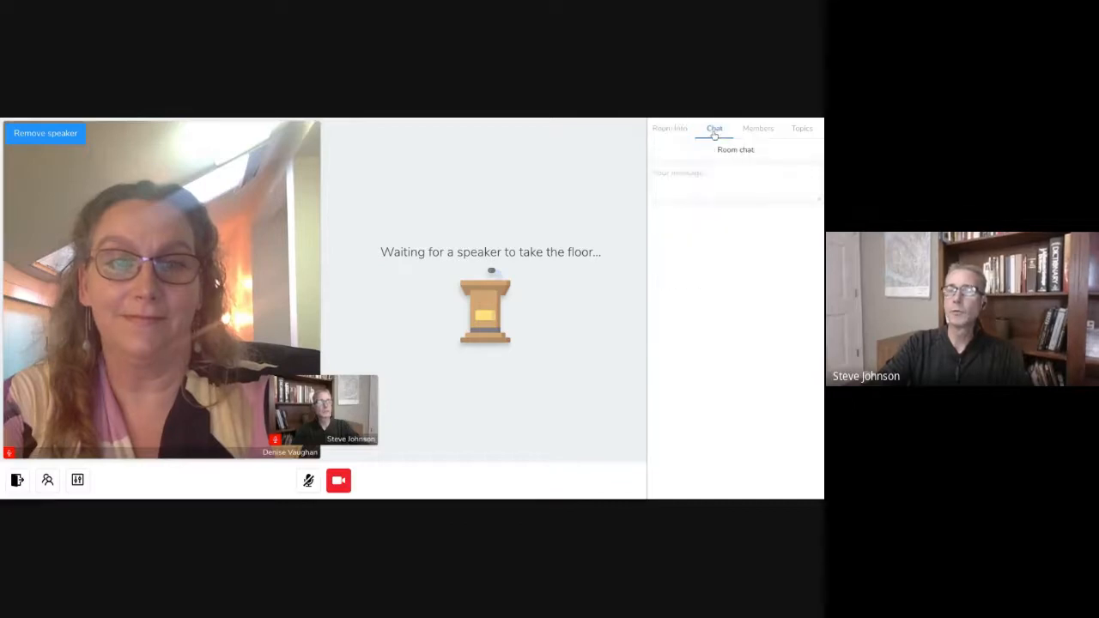
{"action": "left_click", "coordinate": [761, 129]}
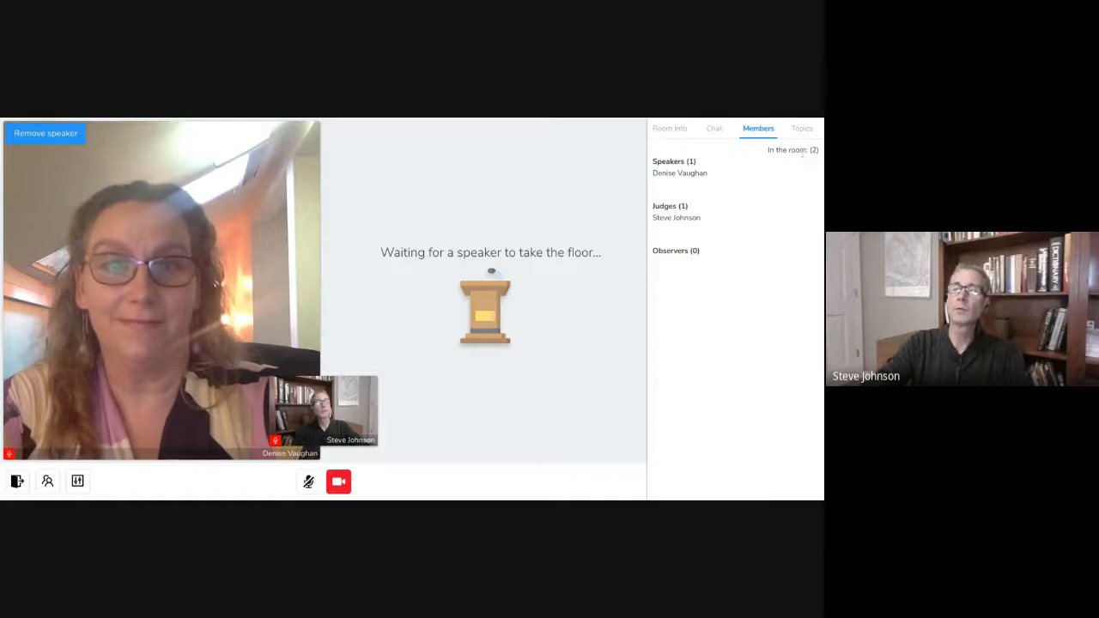
{"action": "left_click", "coordinate": [796, 138]}
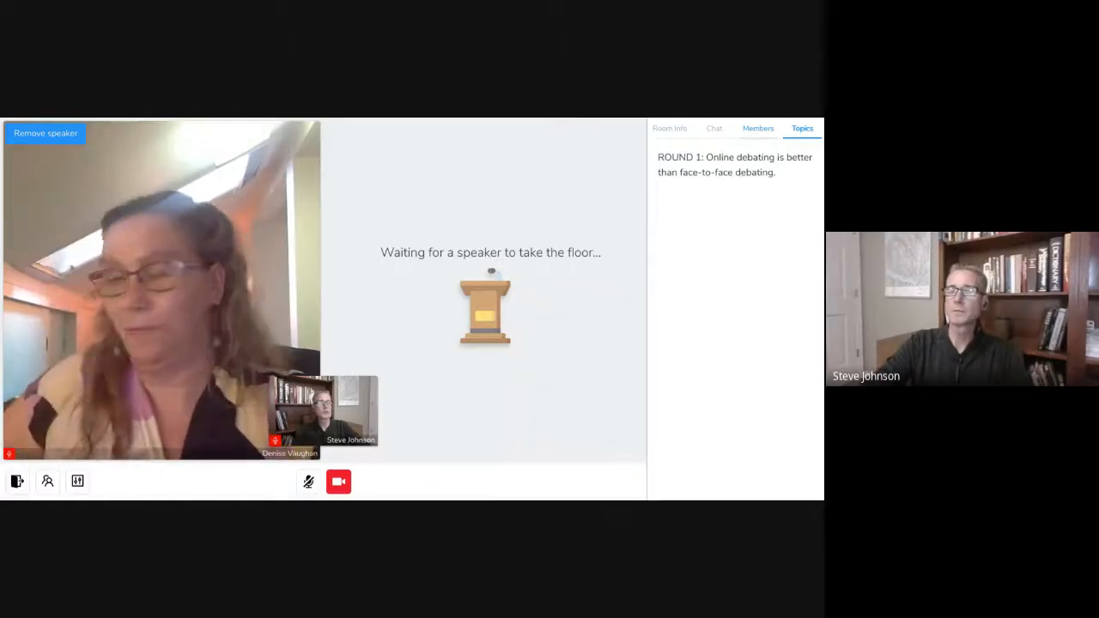
{"action": "left_click", "coordinate": [758, 131]}
{"action": "left_click", "coordinate": [675, 130]}
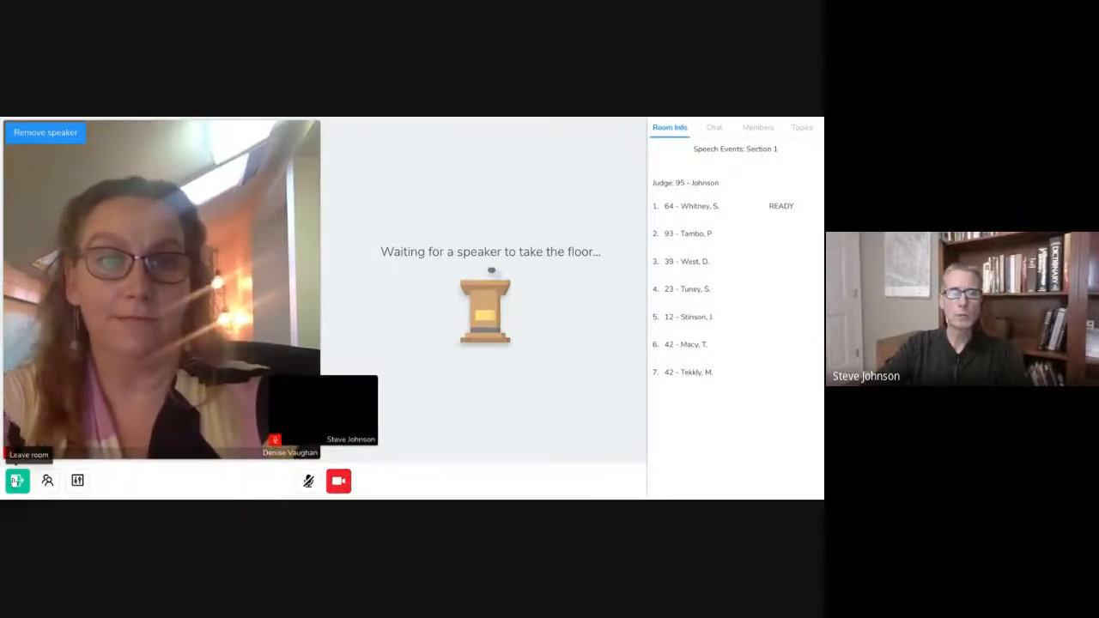
{"action": "left_click", "coordinate": [17, 480]}
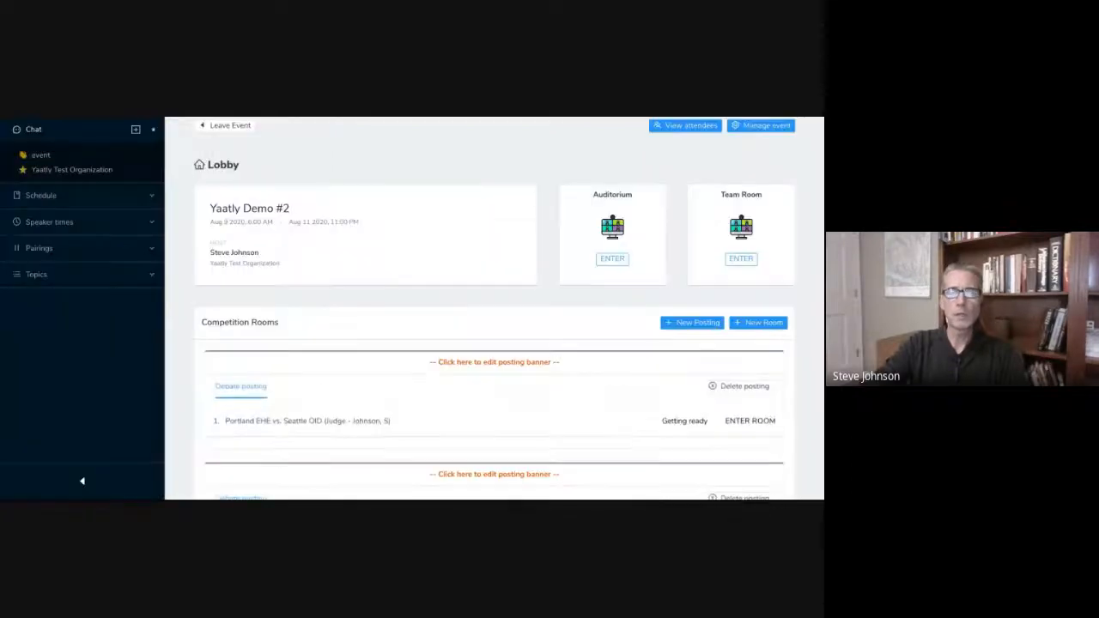
- Delete the binary debate, 4-team debate and individual events postings, and collapse the lobby's sidebar
{"action": "left_click", "coordinate": [727, 387]}
{"action": "left_click", "coordinate": [681, 393]}
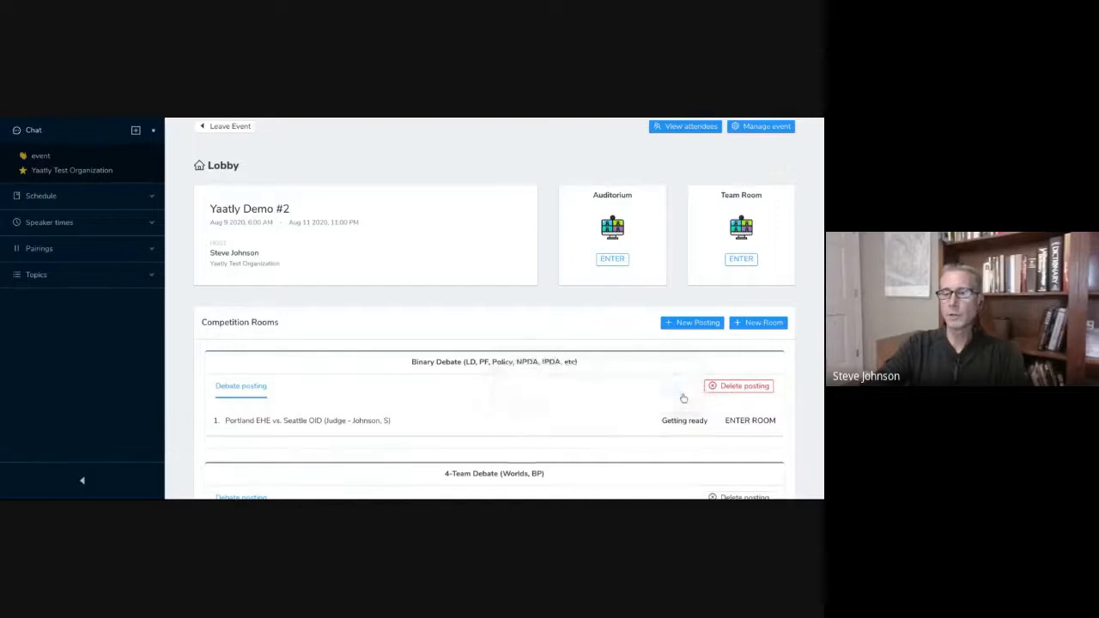
{"action": "left_click", "coordinate": [732, 387]}
{"action": "left_click", "coordinate": [681, 393]}
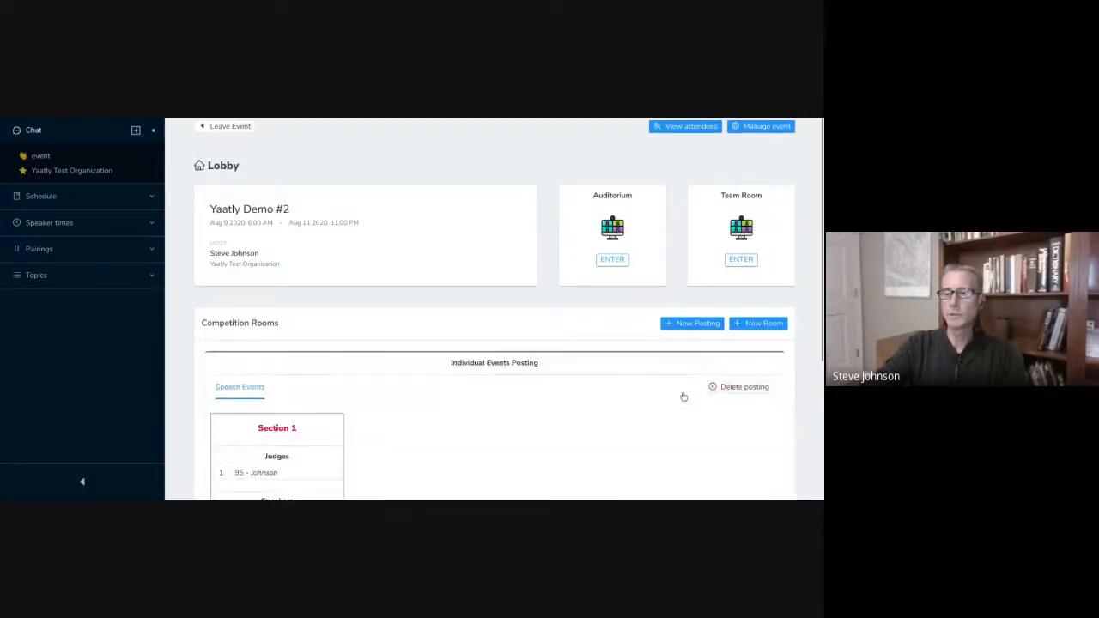
{"action": "left_click", "coordinate": [736, 391]}
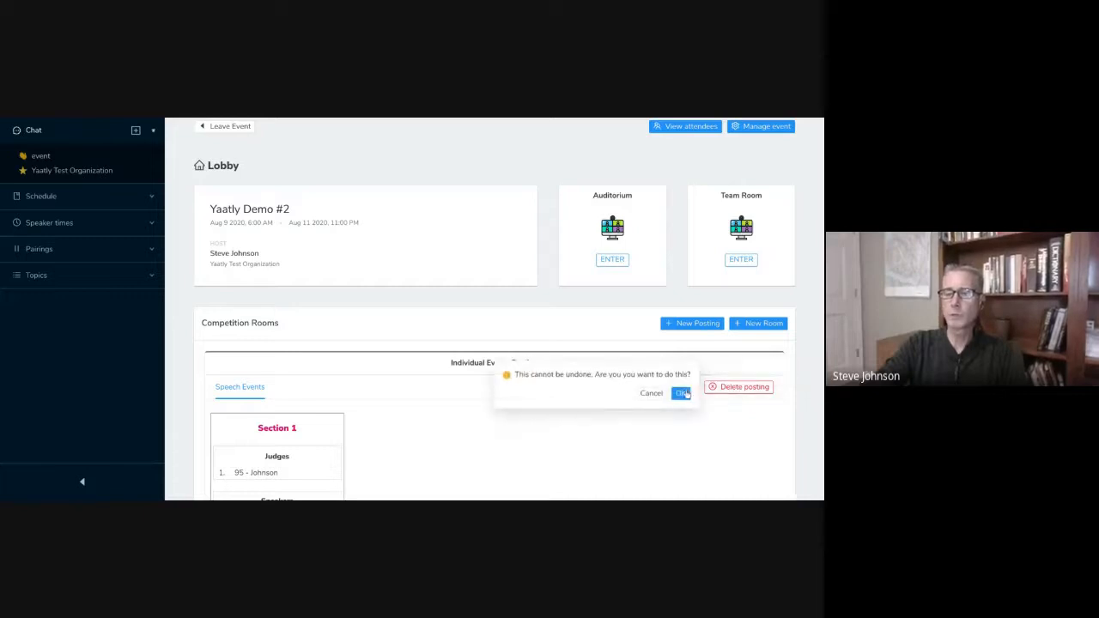
{"action": "left_click", "coordinate": [681, 394]}
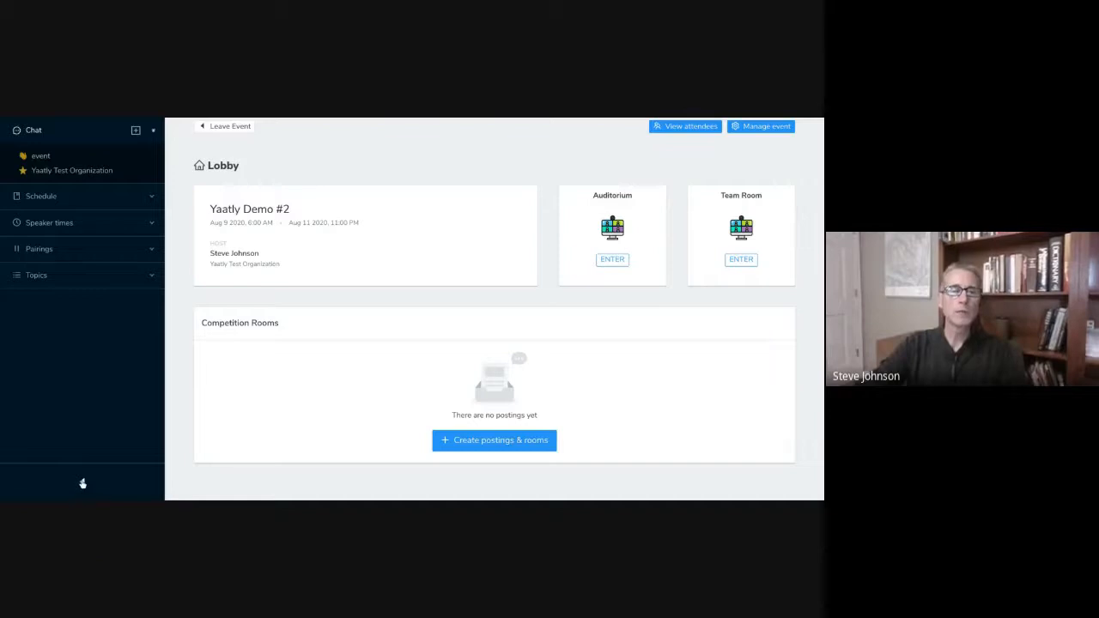
{"action": "left_click", "coordinate": [83, 483]}
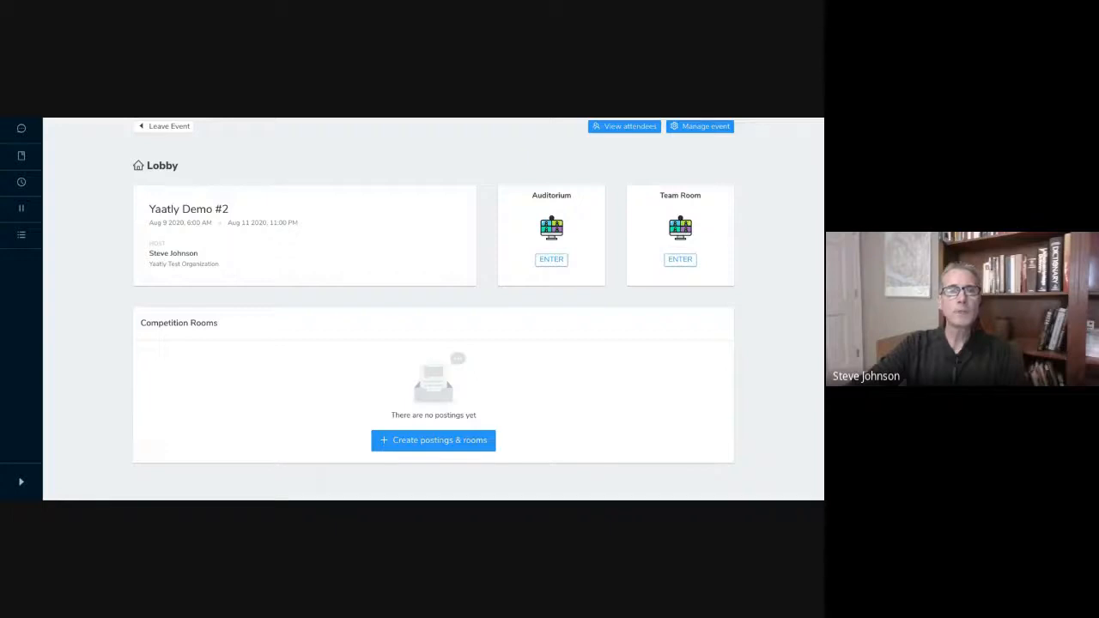
- Switch to the Posting Rd 1 Pattern A spreadsheet in Google Sheets and examine the IMP judge and competitor columns and the PERS and POI sheets
{"action": "key", "text": "alt+Tab"}
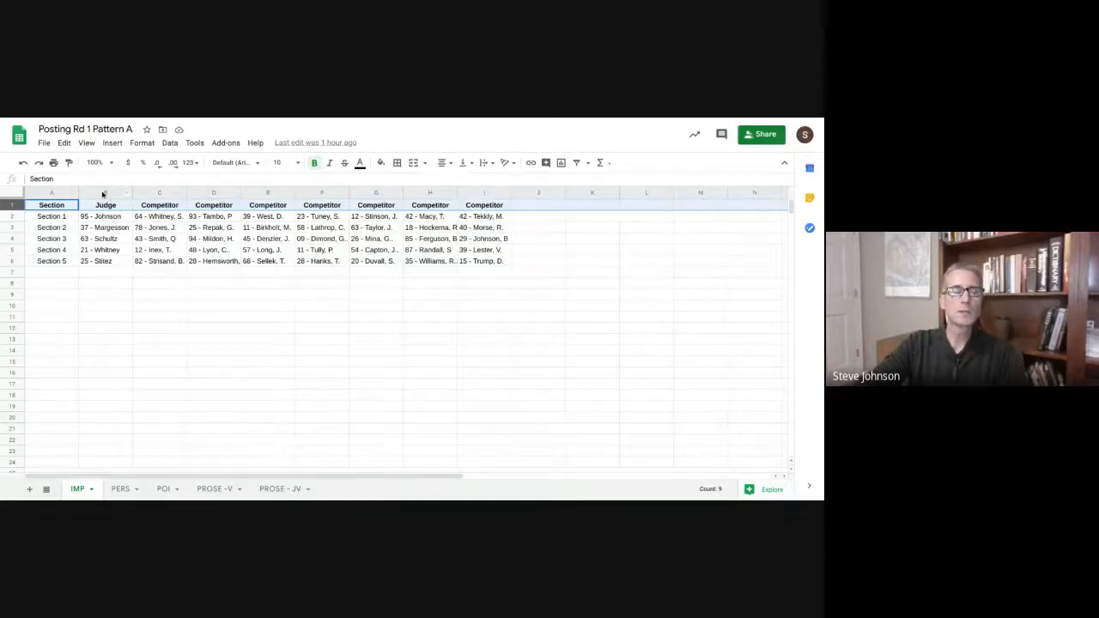
{"action": "left_click", "coordinate": [103, 194]}
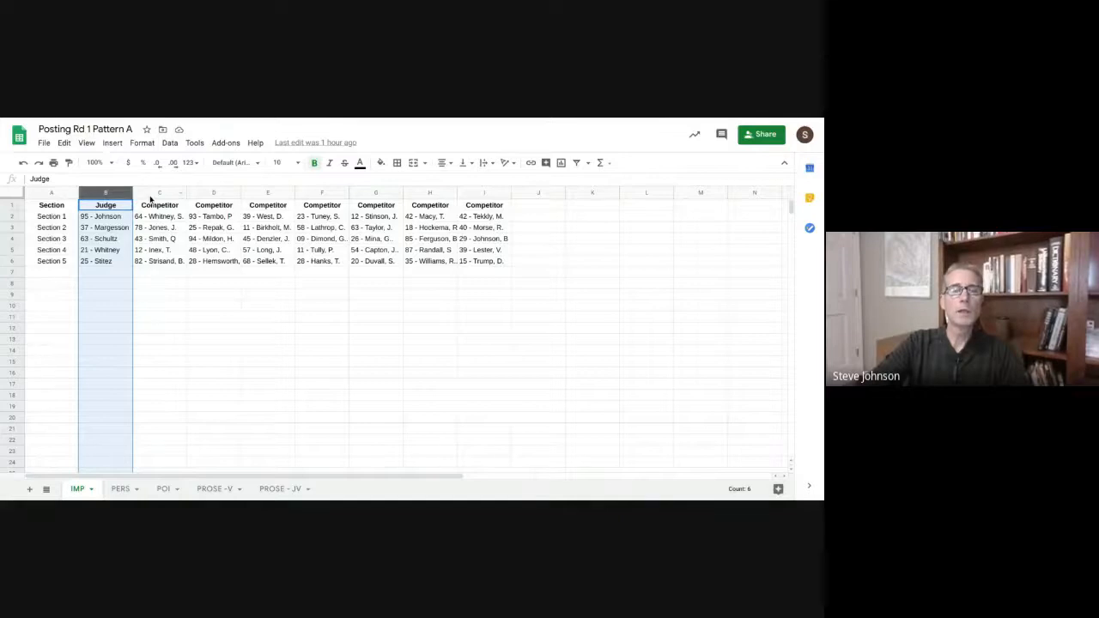
{"action": "left_click", "coordinate": [150, 194]}
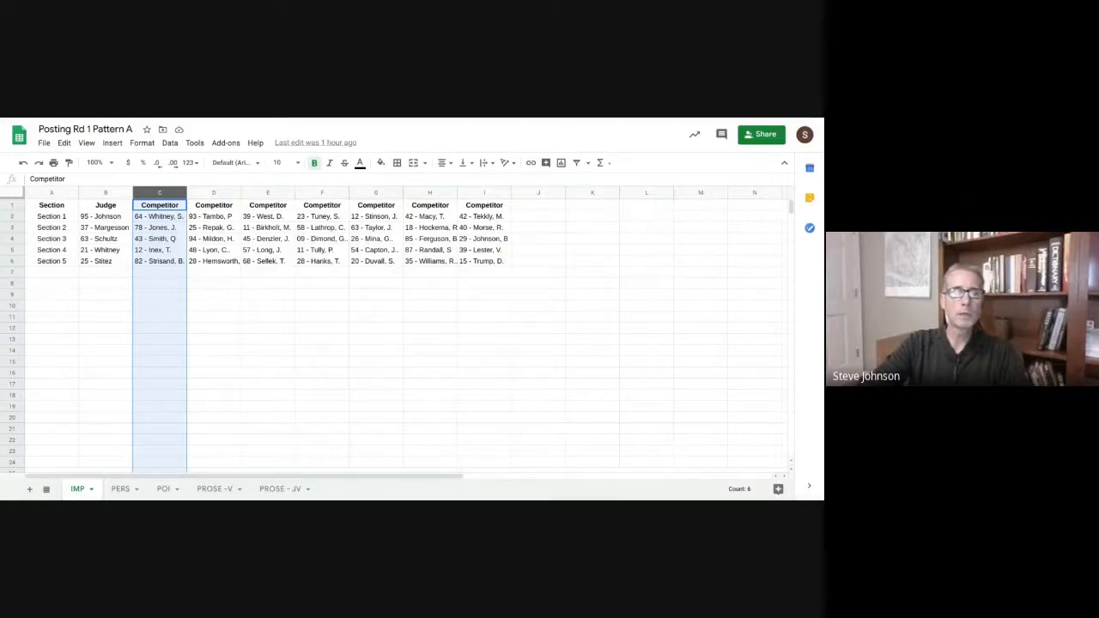
{"action": "left_click", "coordinate": [121, 489]}
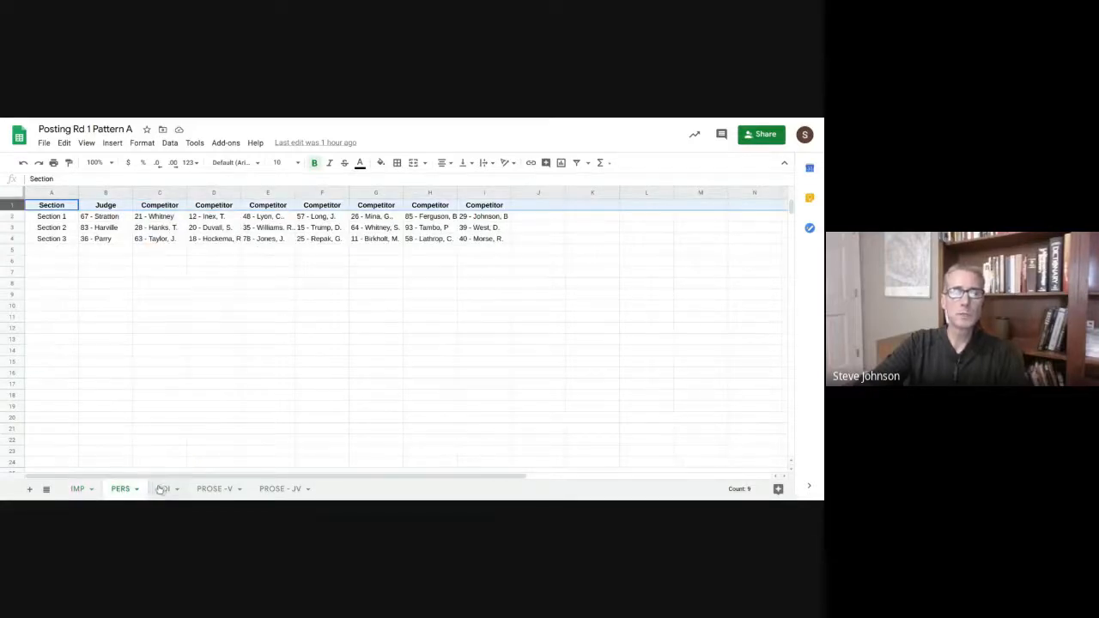
{"action": "left_click", "coordinate": [162, 490]}
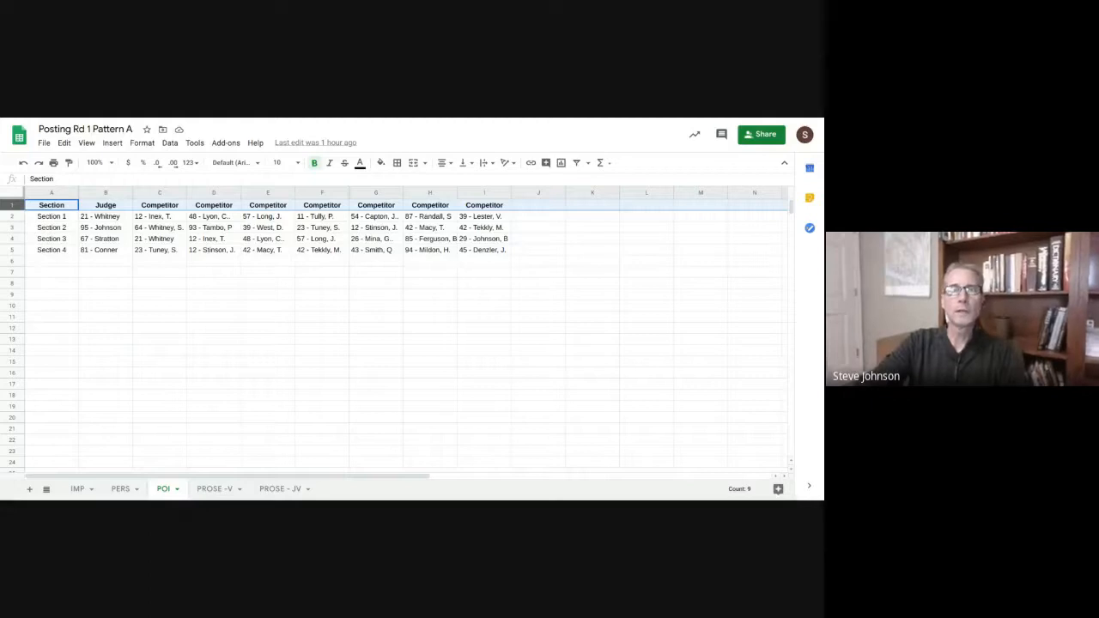
- Switch back to Yaatly, create an individual events posting from a standard upload of Posting Rd 1 Pattern A.xlsx, and return to the lobby
{"action": "key", "text": "ctrl+Tab"}
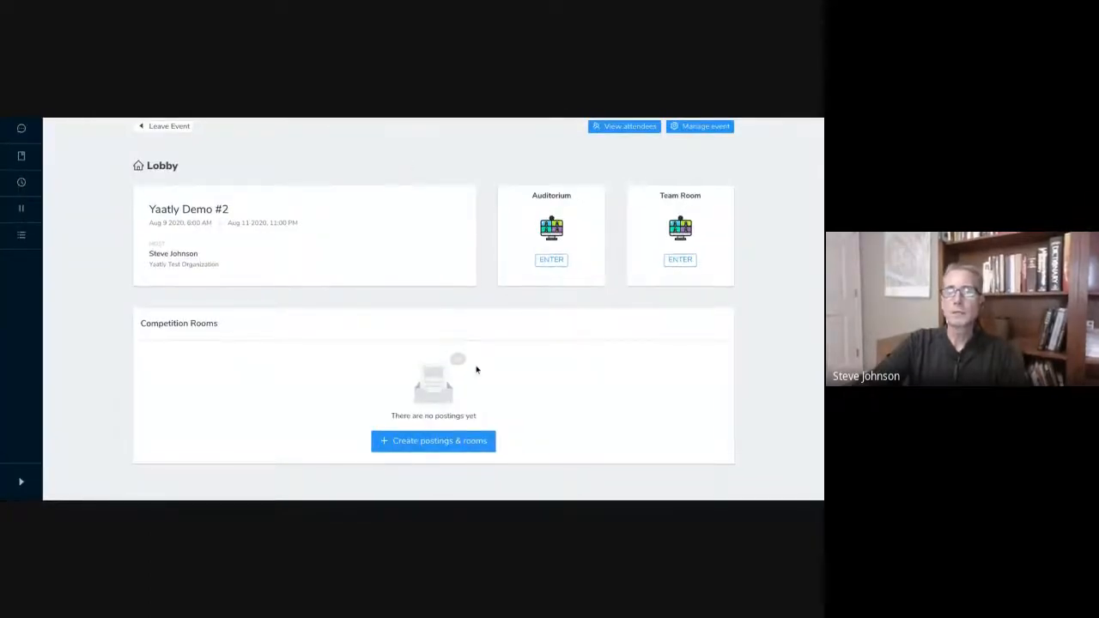
{"action": "left_click", "coordinate": [433, 441]}
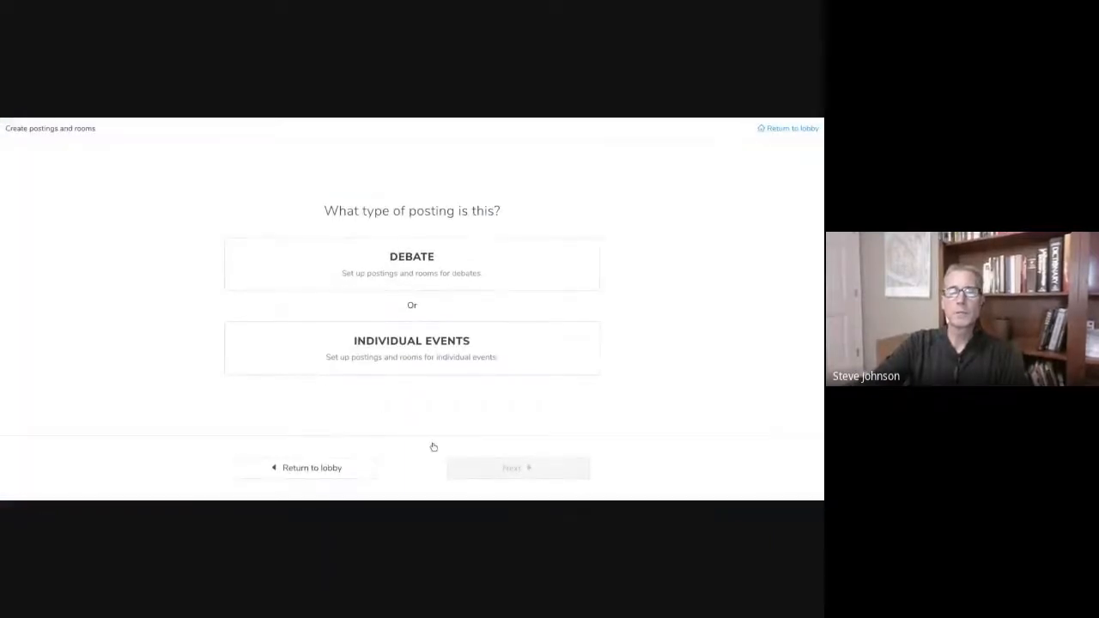
{"action": "left_click", "coordinate": [382, 354]}
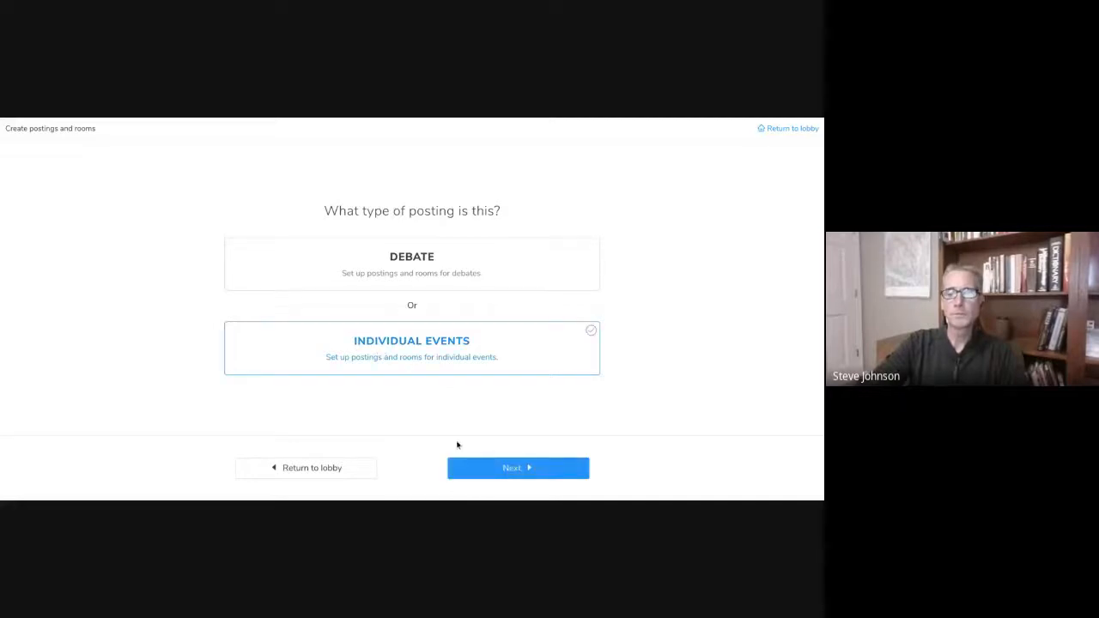
{"action": "left_click", "coordinate": [471, 466]}
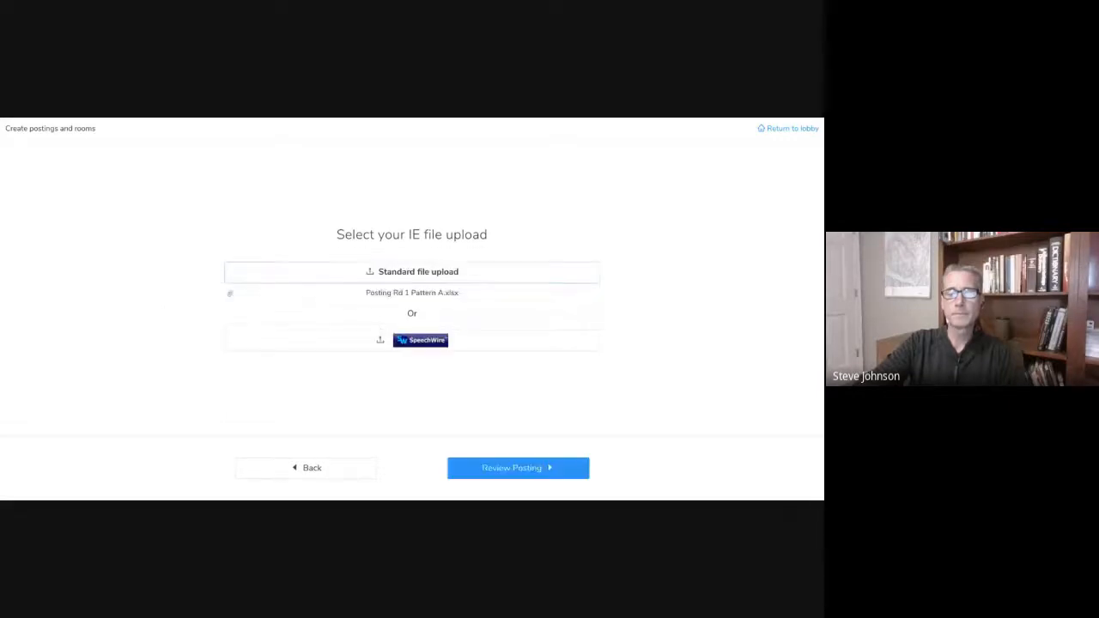
{"action": "left_click", "coordinate": [503, 474]}
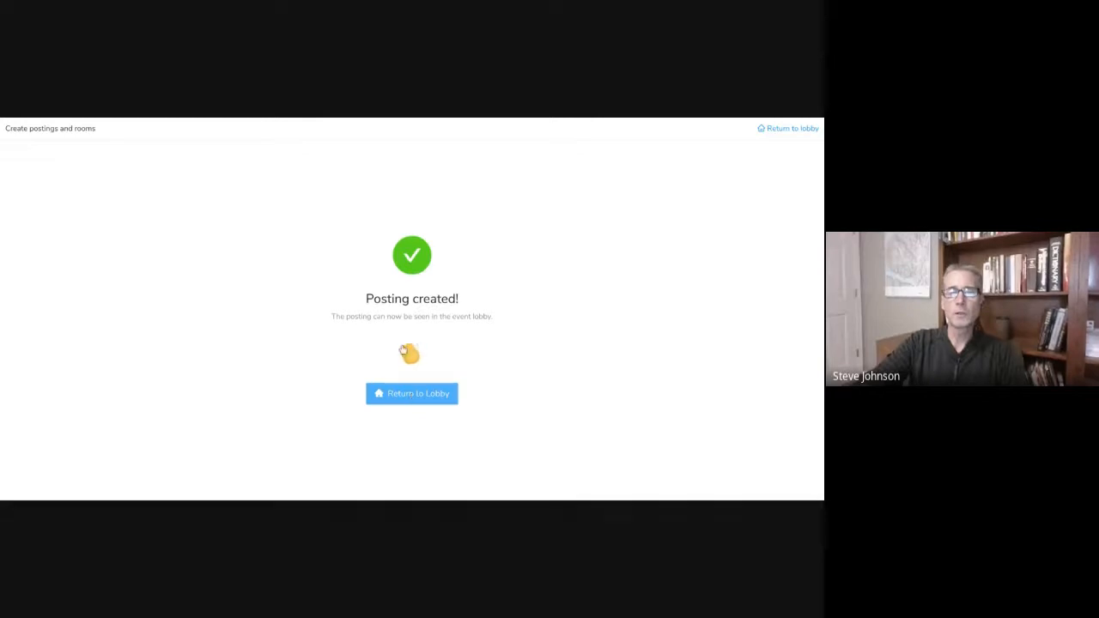
{"action": "left_click", "coordinate": [407, 393]}
- Review the sections, judges and speakers listed for the IMP, PERS and POI events in the new posting
{"action": "scroll", "coordinate": [398, 338], "scroll_direction": "down", "scroll_amount": 3}
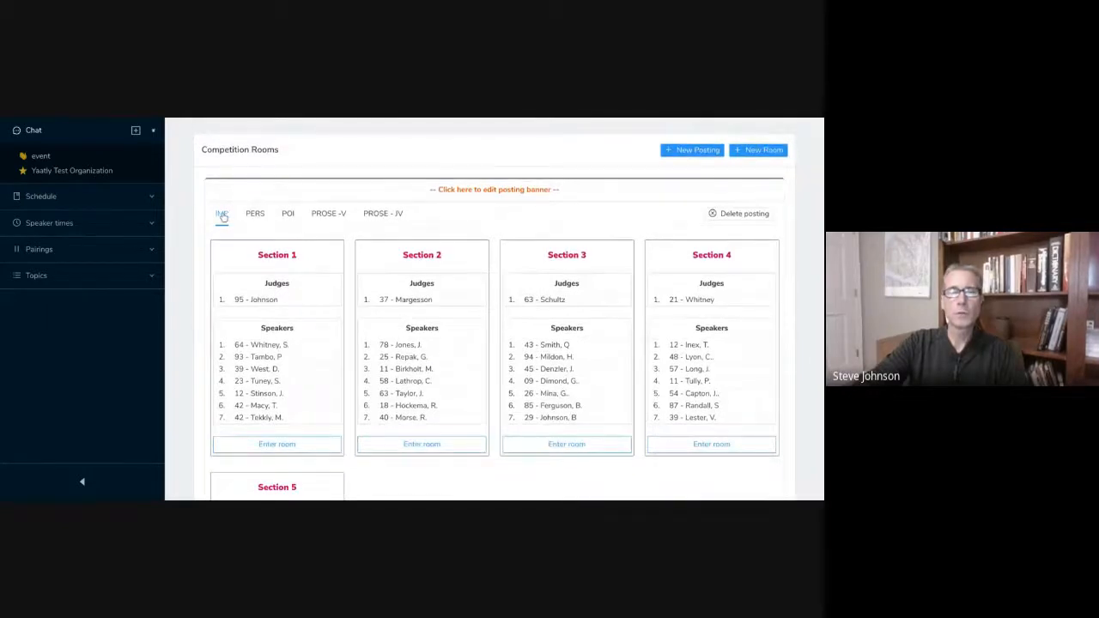
{"action": "scroll", "coordinate": [418, 273], "scroll_direction": "down", "scroll_amount": 1}
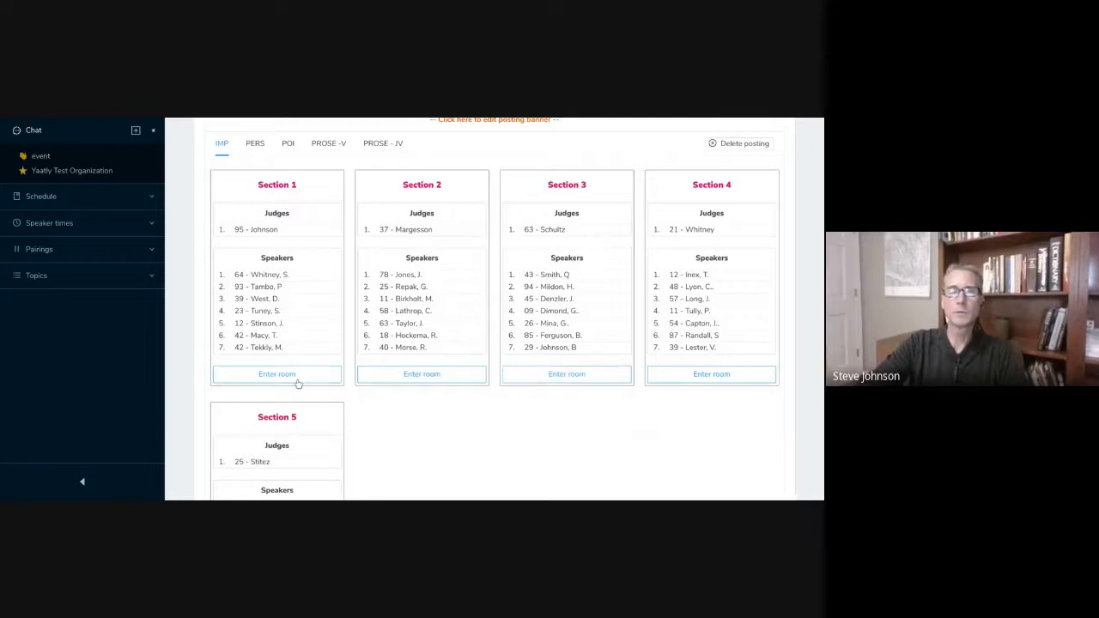
{"action": "scroll", "coordinate": [298, 384], "scroll_direction": "up", "scroll_amount": 2}
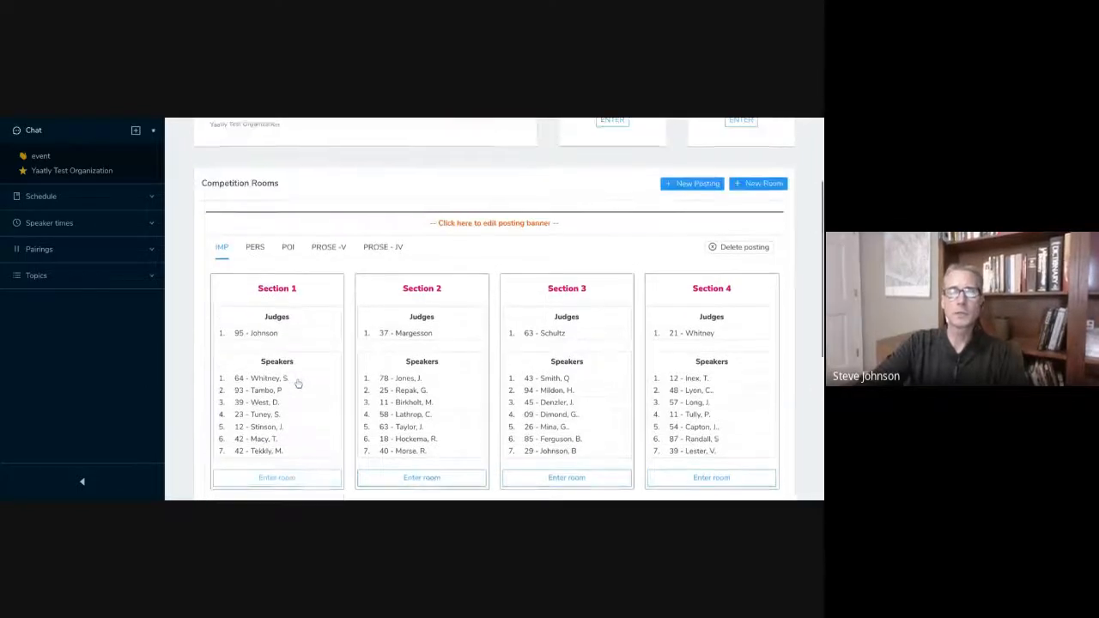
{"action": "left_click", "coordinate": [255, 249]}
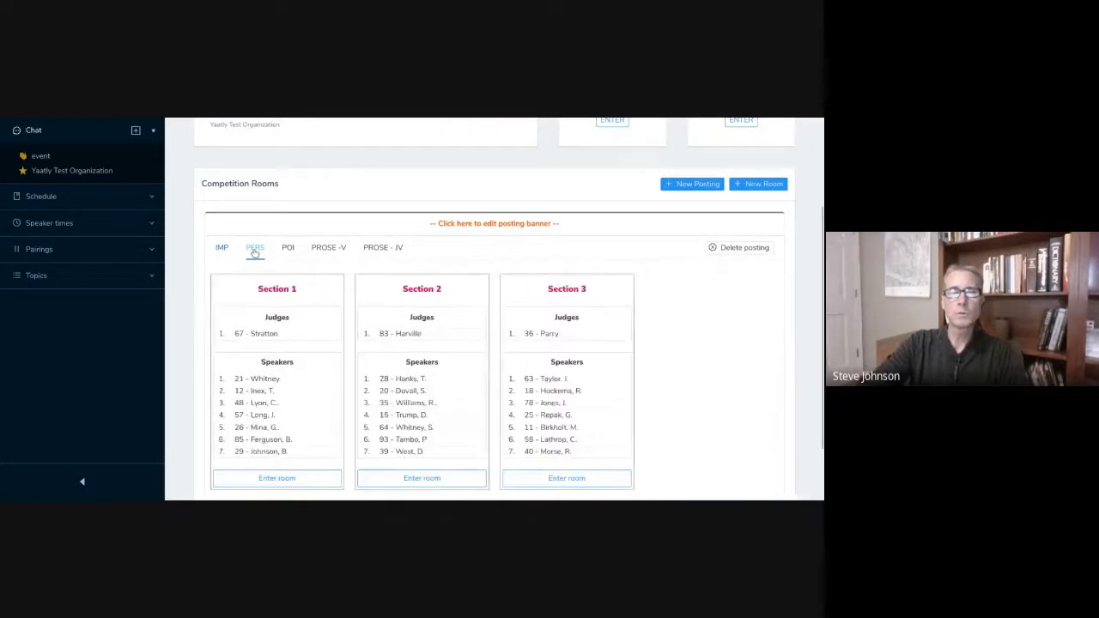
{"action": "left_click", "coordinate": [288, 250]}
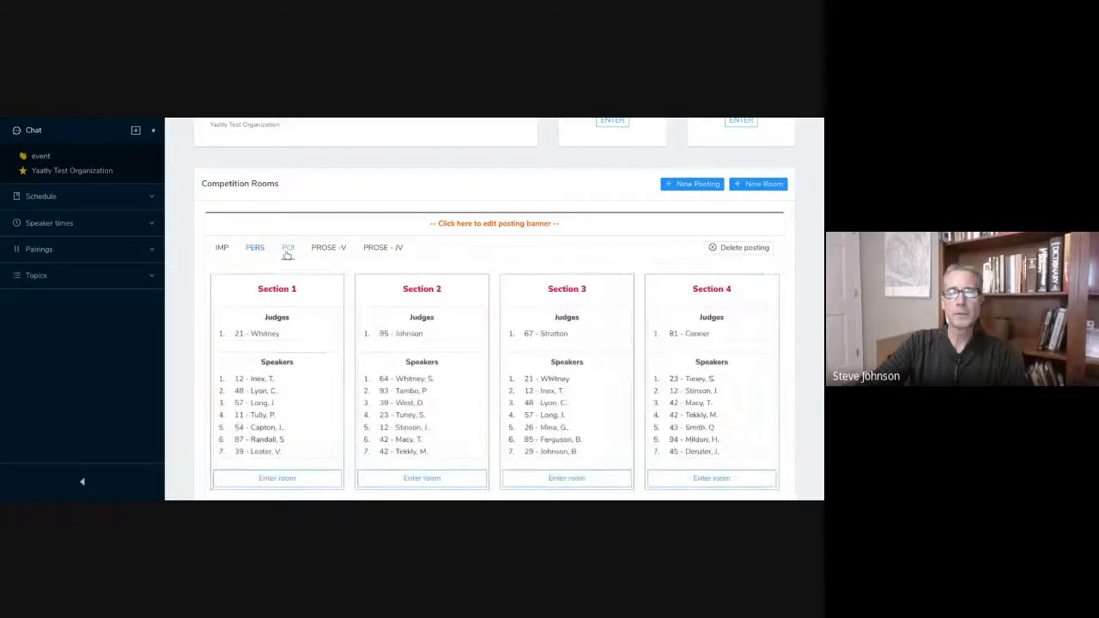
- Review the sections, judges and speakers of the PROSE -V, PROSE - JV and IMP events with the lobby's sidebar collapsed
{"action": "left_click", "coordinate": [339, 257]}
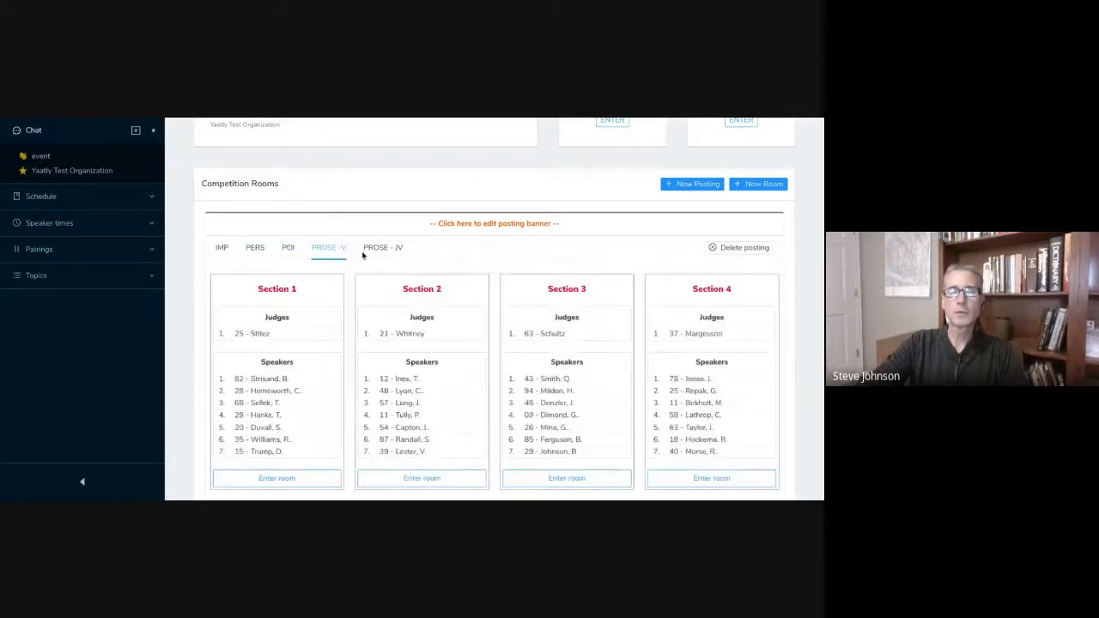
{"action": "left_click", "coordinate": [370, 252]}
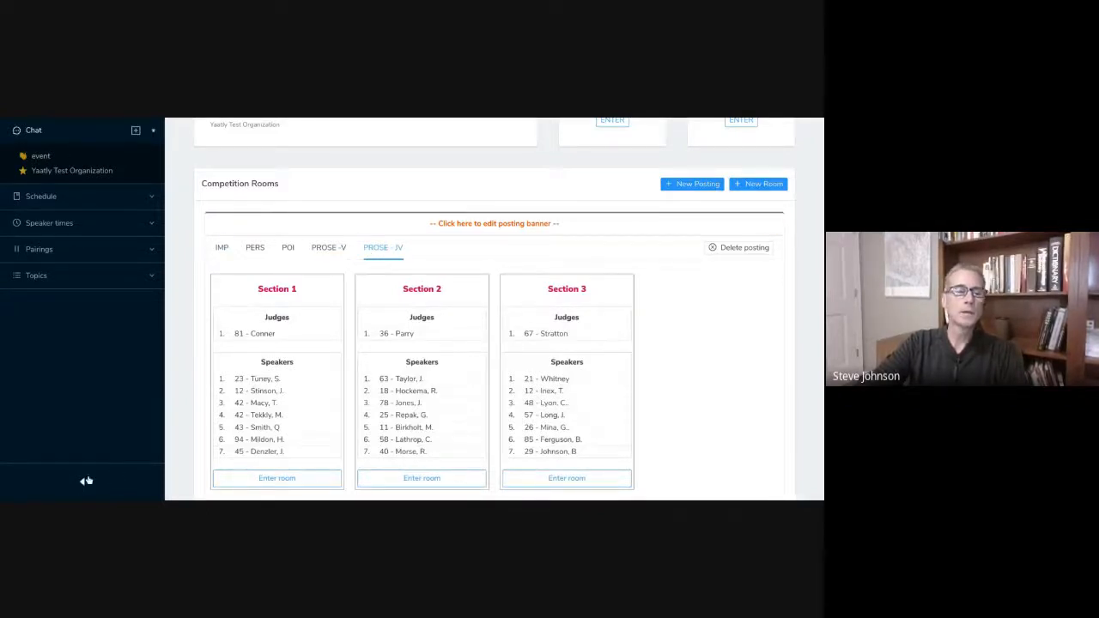
{"action": "left_click", "coordinate": [85, 481]}
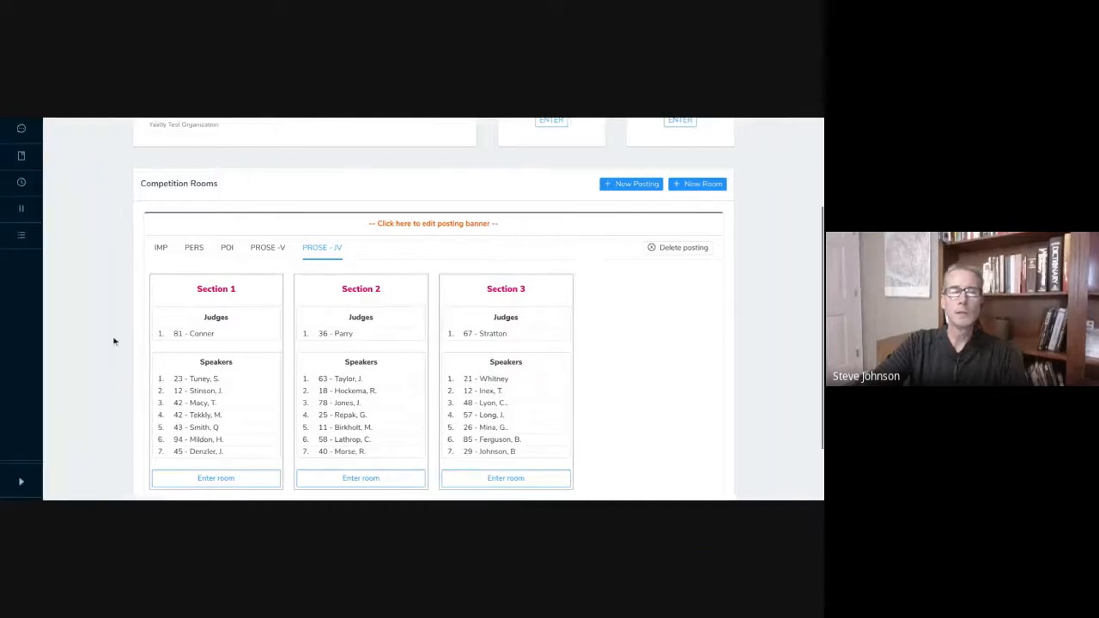
{"action": "left_click", "coordinate": [160, 248]}
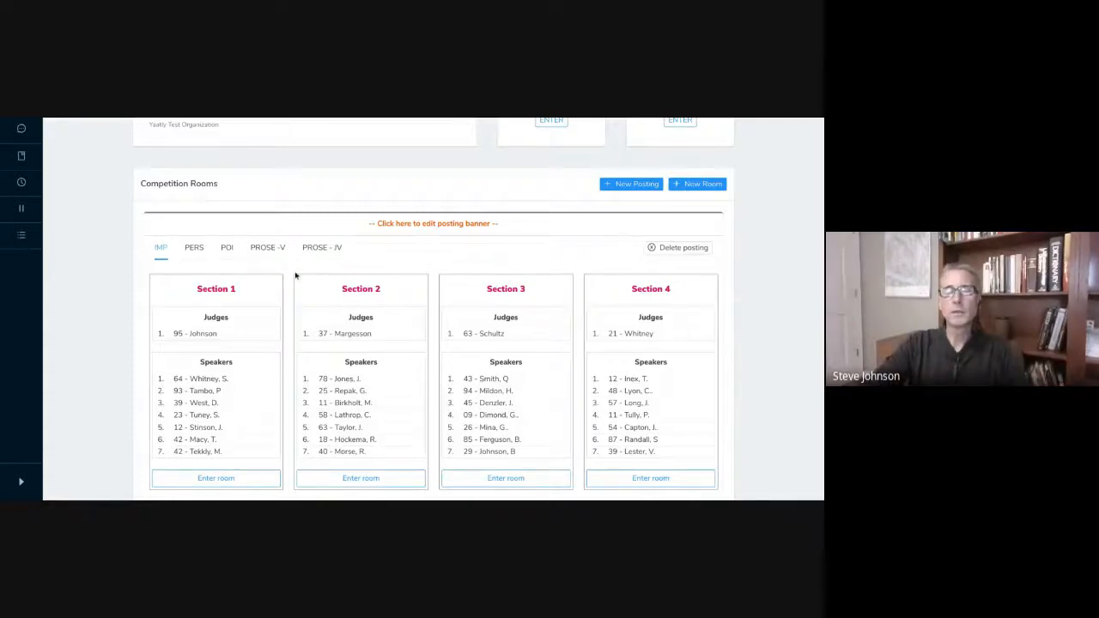
{"action": "scroll", "coordinate": [295, 274], "scroll_direction": "down", "scroll_amount": 1}
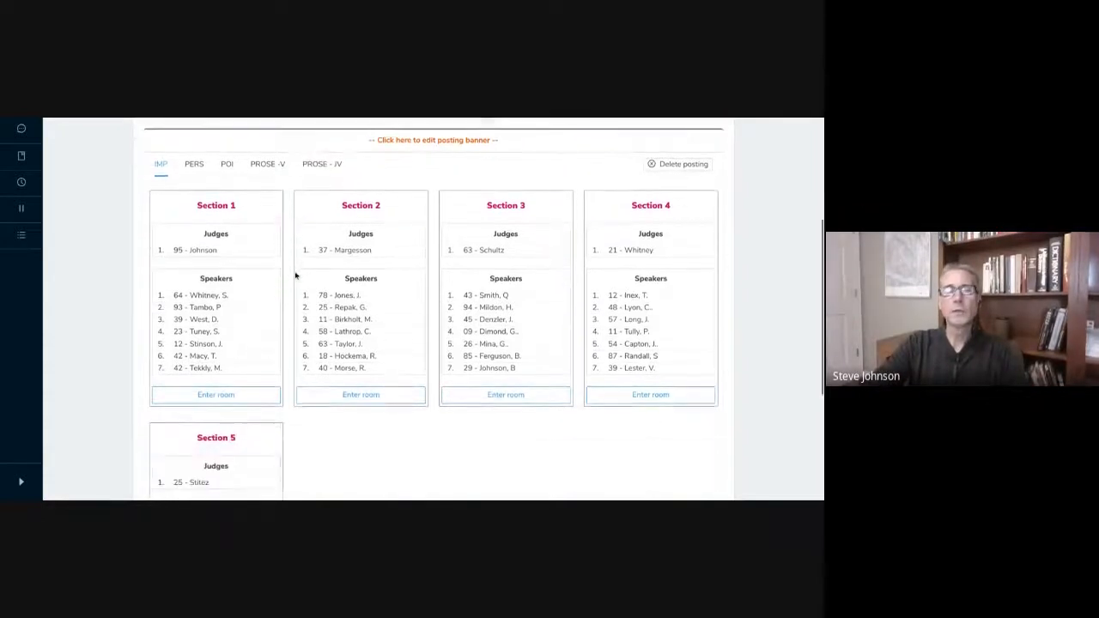
- Enter the IMP event's Section 1 room, review its speaker, judge and observer role choices, and return to the lobby
{"action": "left_click", "coordinate": [212, 390]}
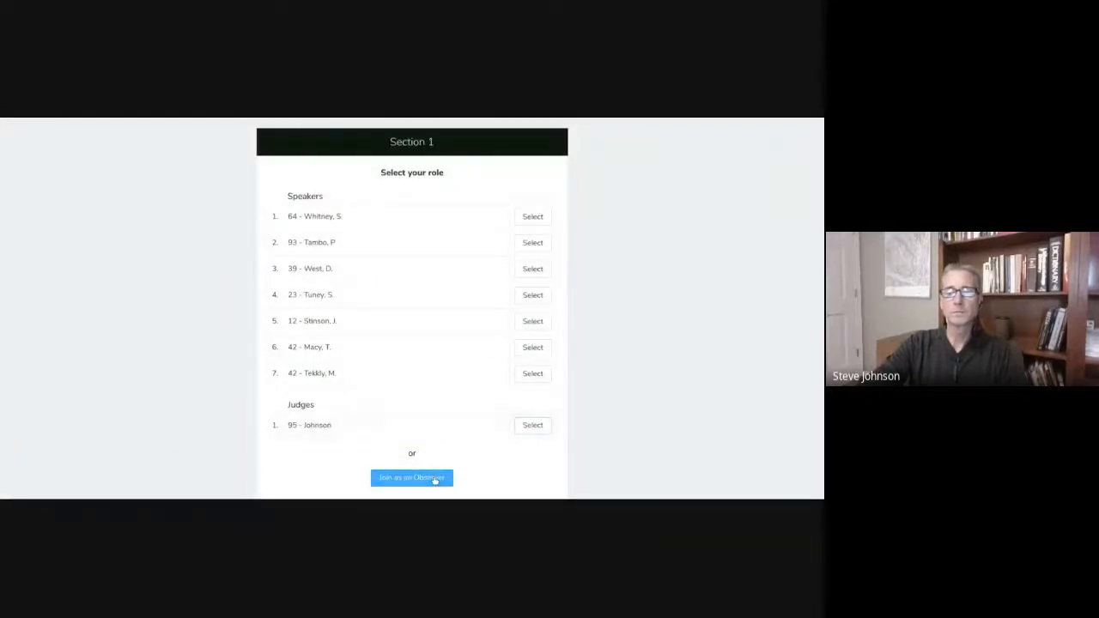
{"action": "left_click", "coordinate": [435, 478]}
{"action": "left_click", "coordinate": [530, 427]}
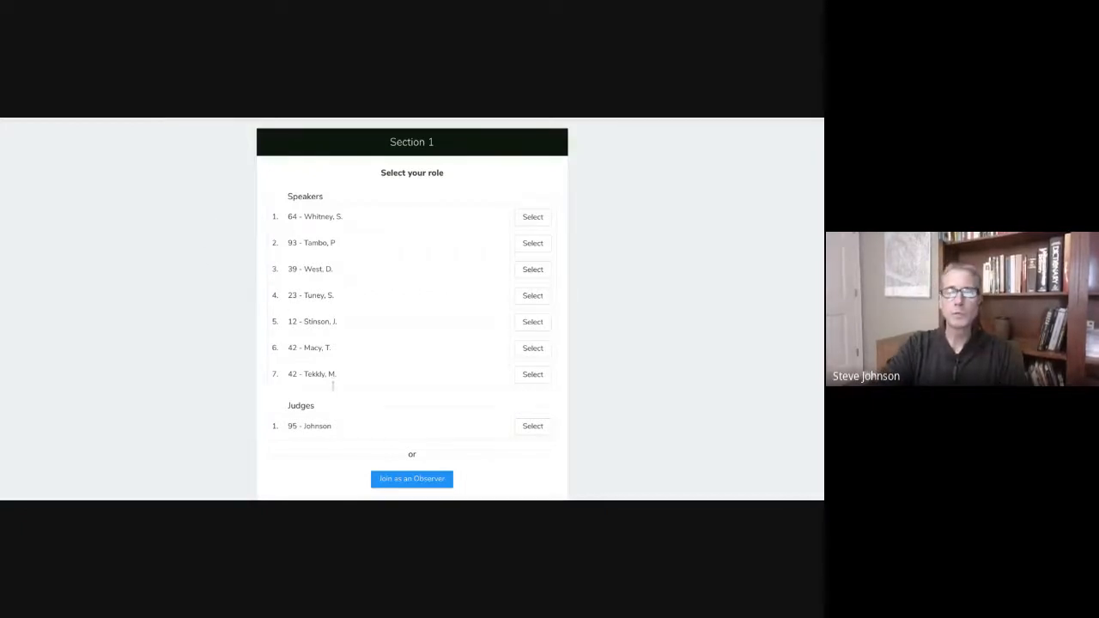
{"action": "scroll", "coordinate": [344, 412], "scroll_direction": "down", "scroll_amount": 1}
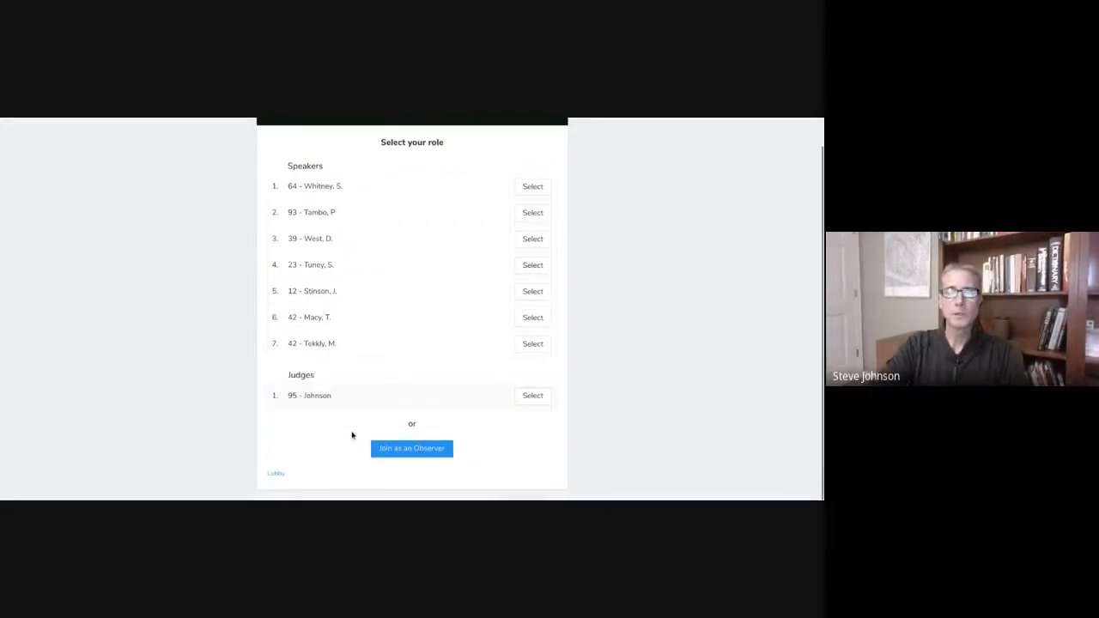
{"action": "left_click", "coordinate": [277, 474]}
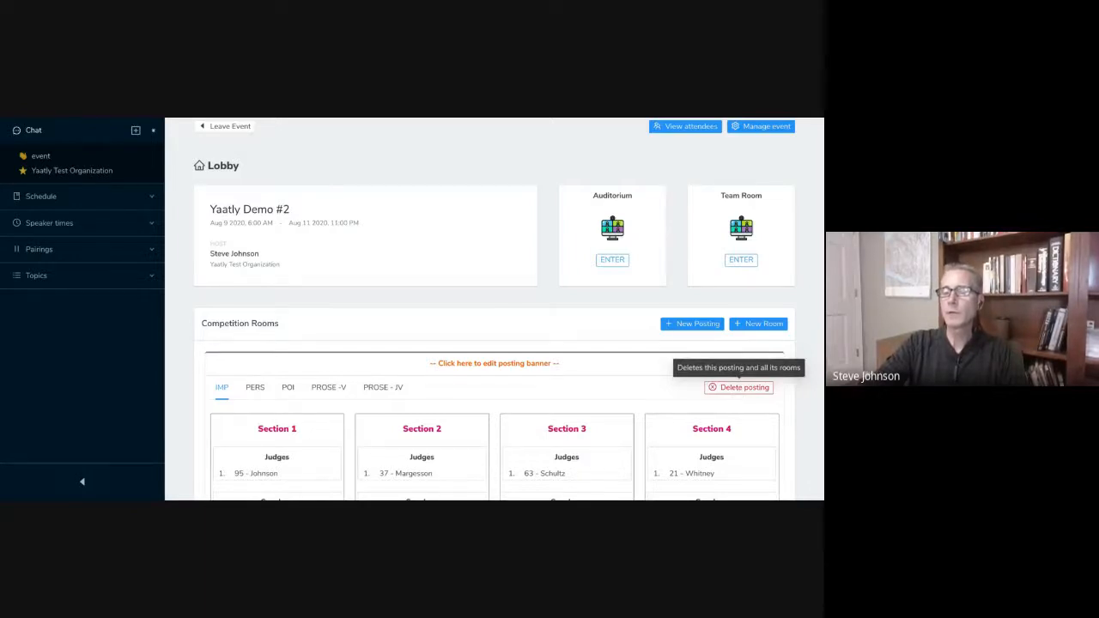
- Delete the individual events posting containing the IMP, PERS, POI and PROSE events, along with all its rooms
{"action": "left_click", "coordinate": [739, 388]}
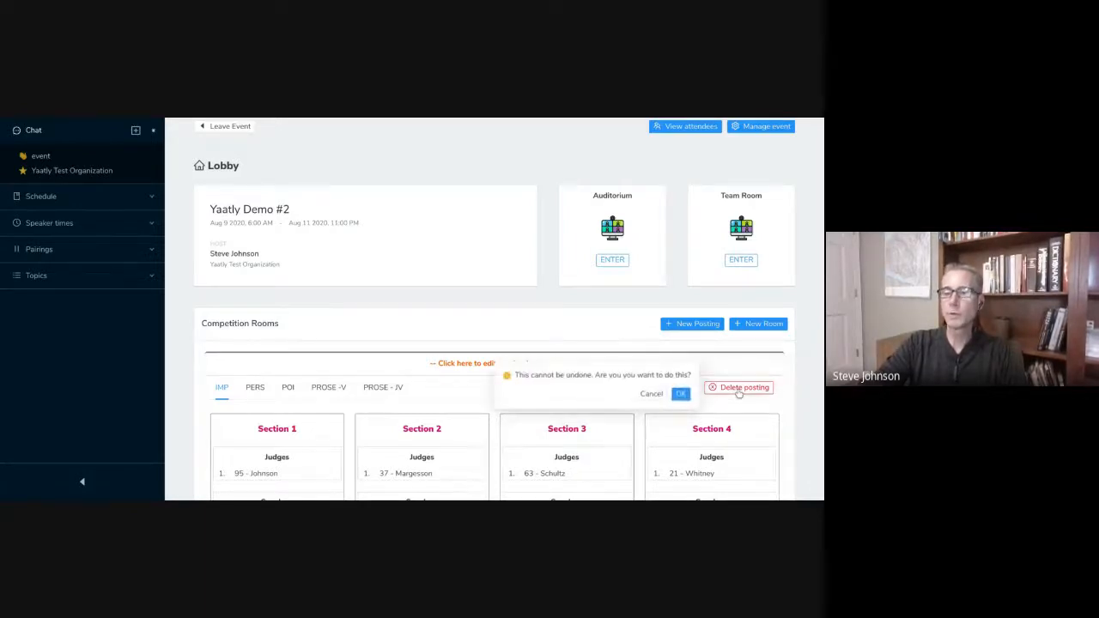
{"action": "left_click", "coordinate": [682, 395]}
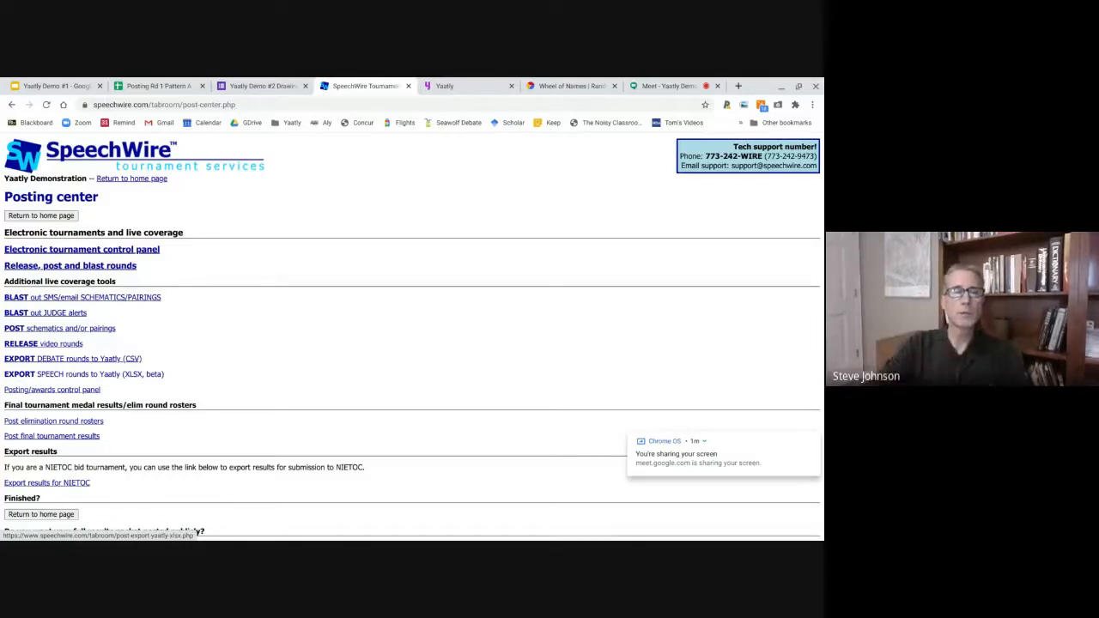
- Export Round 1 of Dramatic Interpretation, Humorous Interpretation, Original Oratory Novice and Original Oratory Varsity as a speech XLSX for Yaatly
{"action": "left_click", "coordinate": [72, 376]}
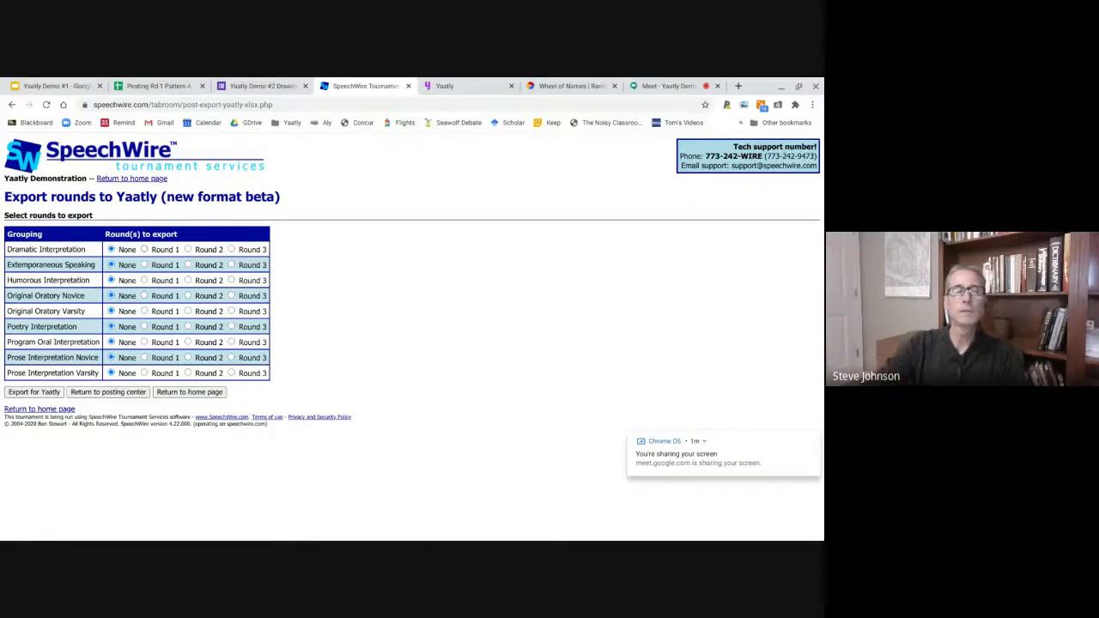
{"action": "left_click", "coordinate": [144, 249]}
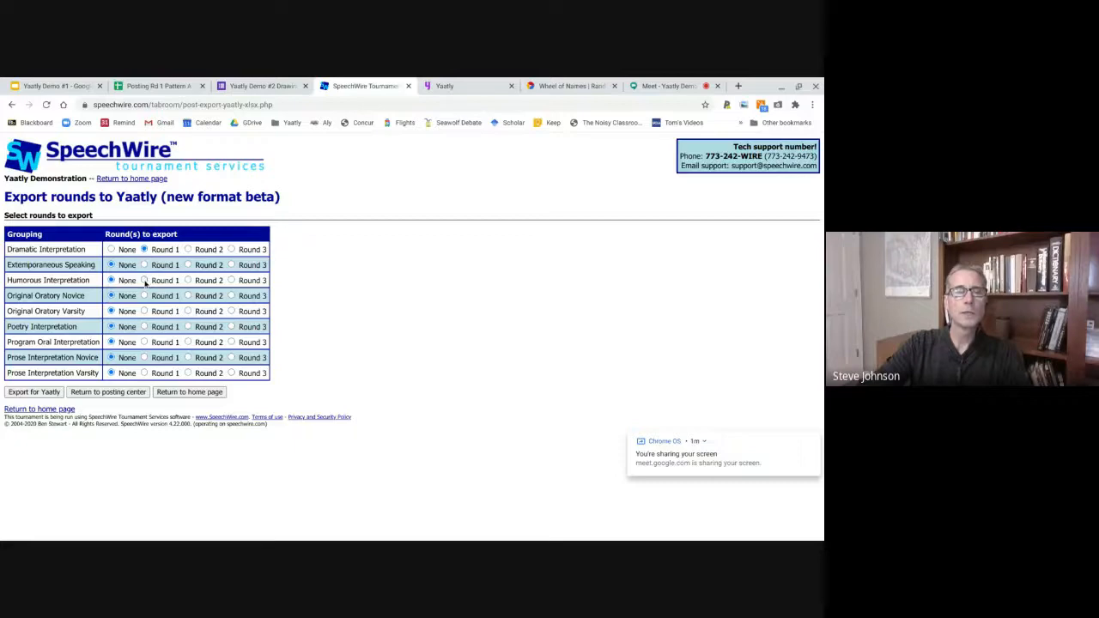
{"action": "left_click", "coordinate": [145, 280]}
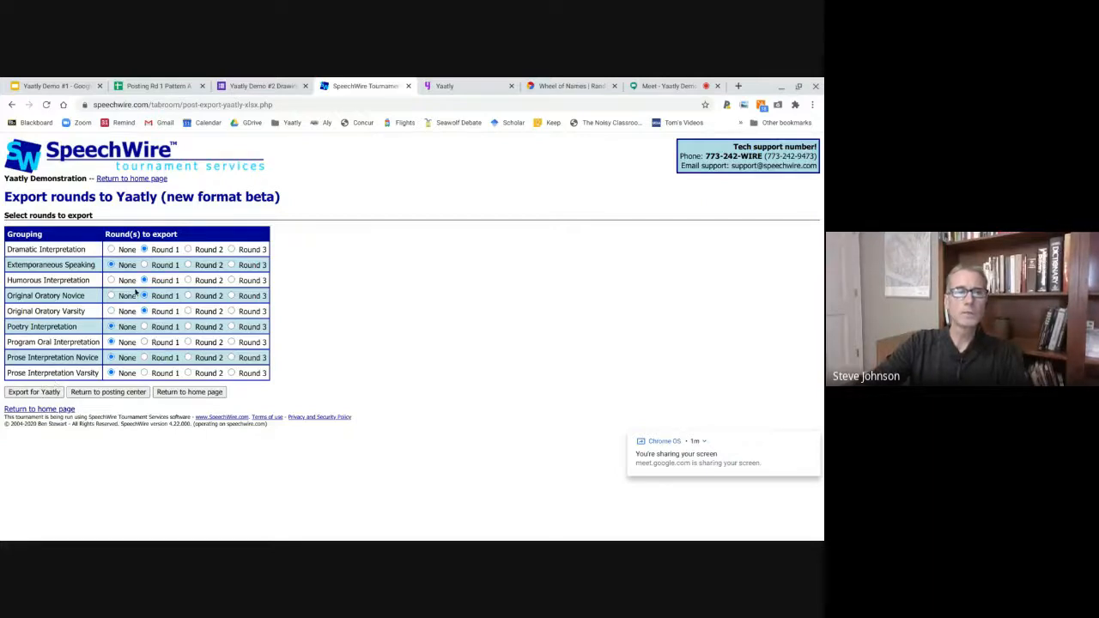
{"action": "left_click", "coordinate": [39, 395]}
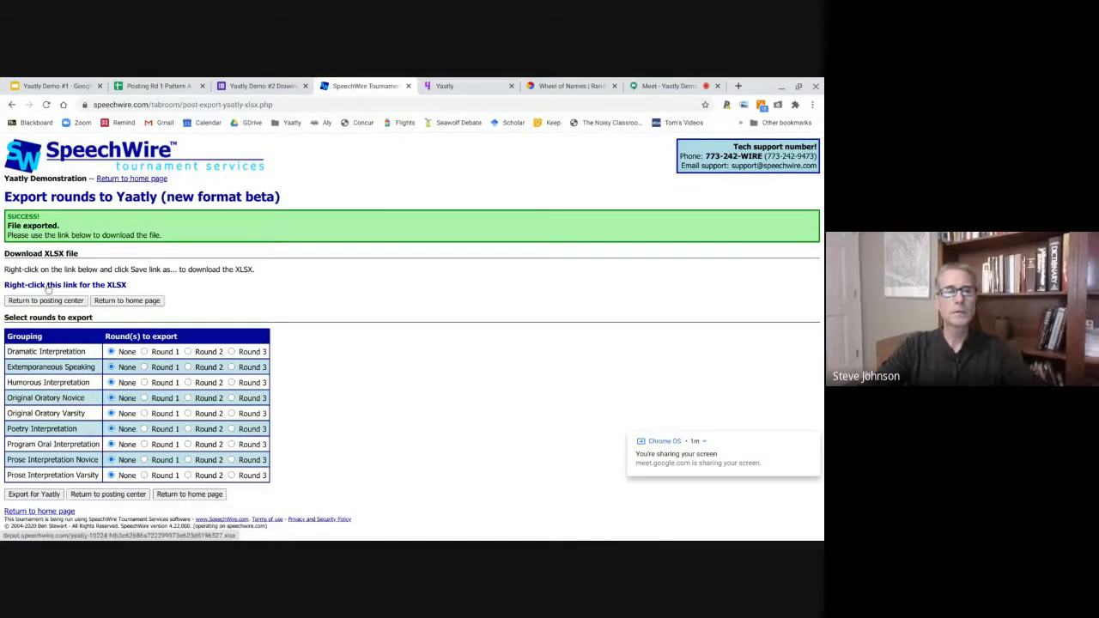
- Save the exported XLSX file to Downloads as Rd 1 Pattern B.xlsx and dismiss the screen-sharing notification
{"action": "right_click", "coordinate": [49, 289]}
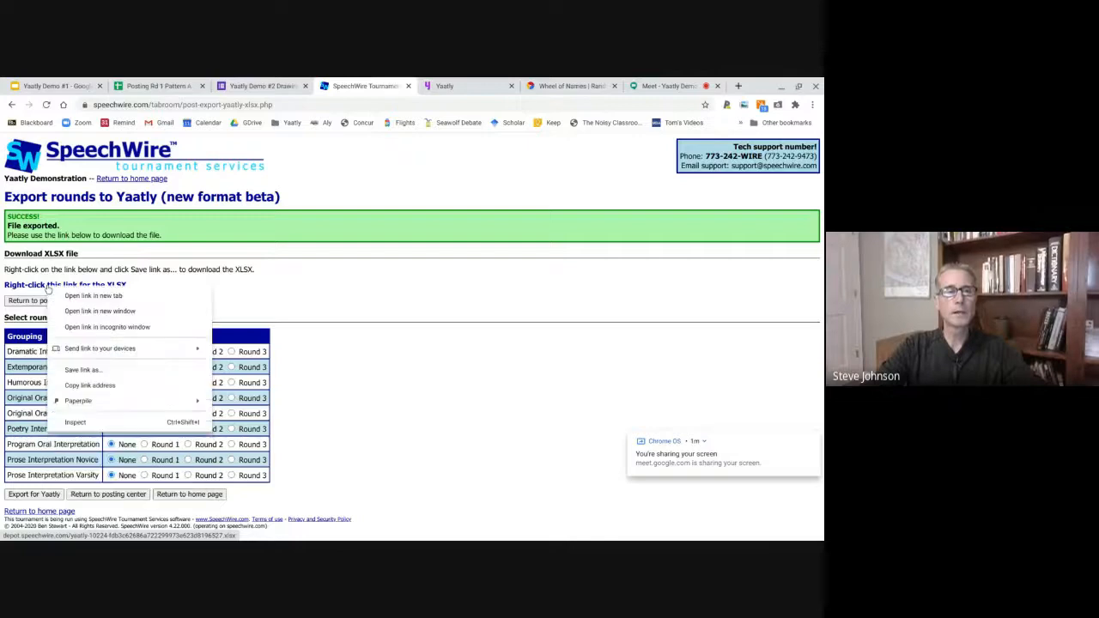
{"action": "left_click", "coordinate": [97, 369]}
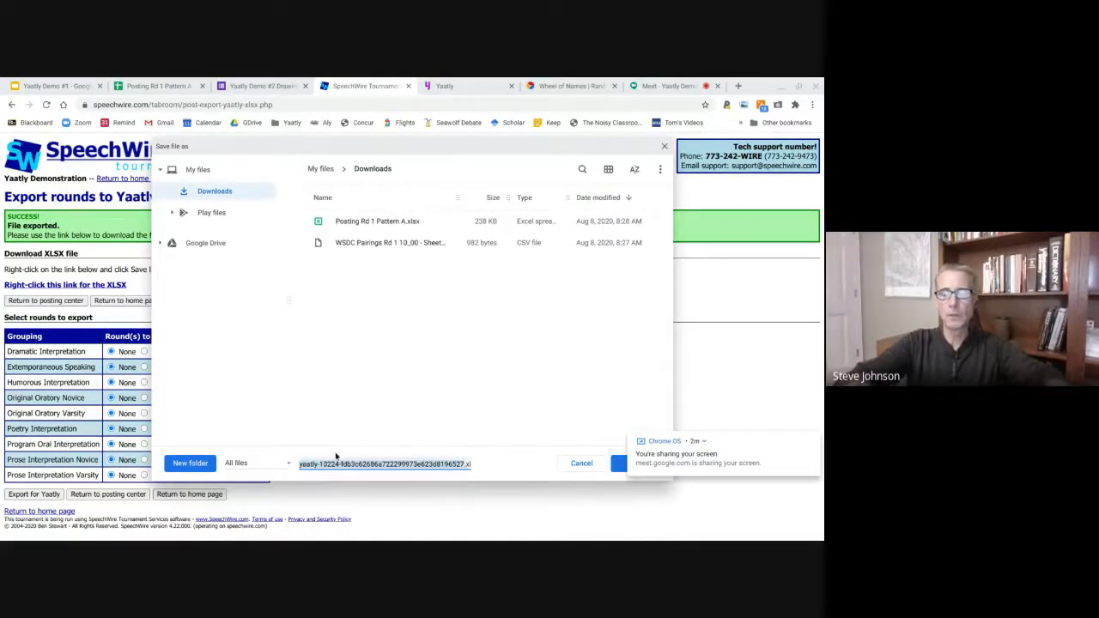
{"action": "type", "text": "Rd"}
{"action": "type", "text": " 1 Pa"}
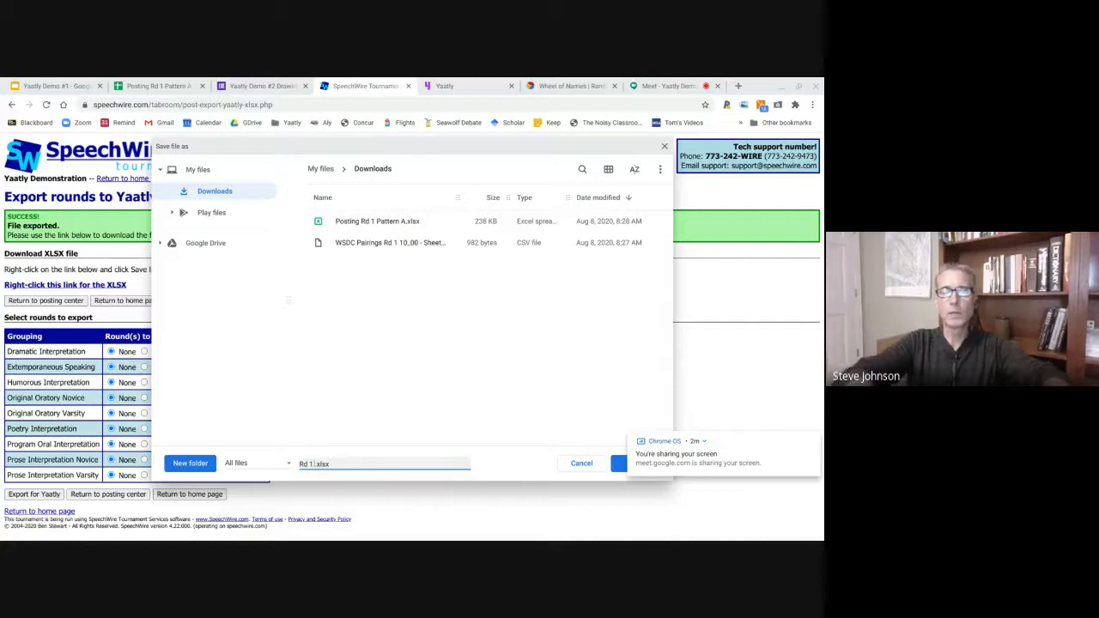
{"action": "type", "text": "ttern B"}
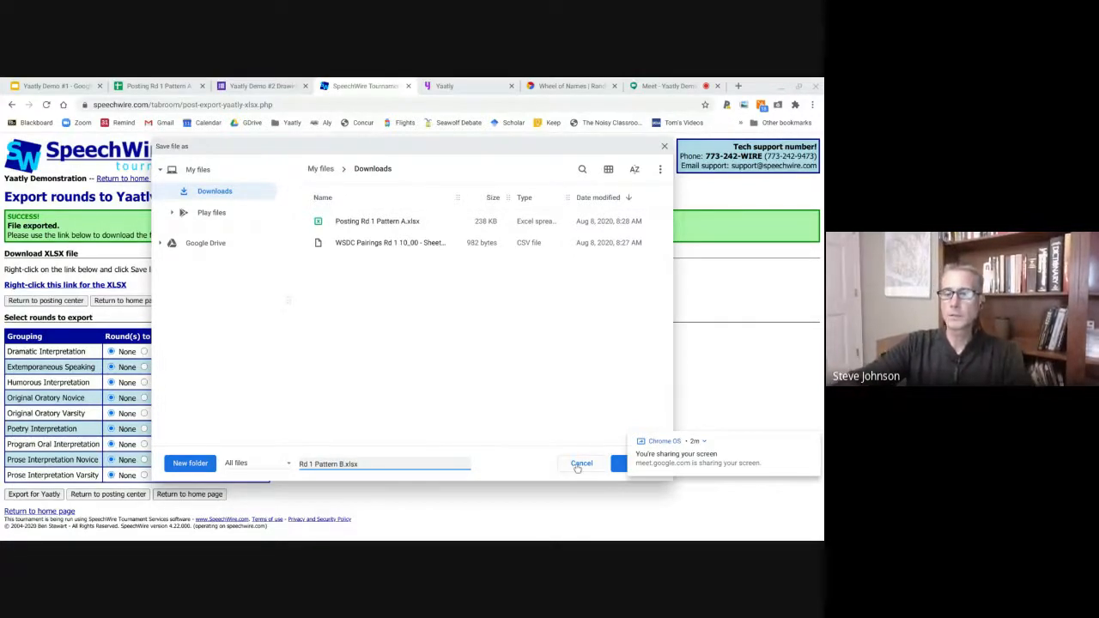
{"action": "left_click", "coordinate": [617, 463]}
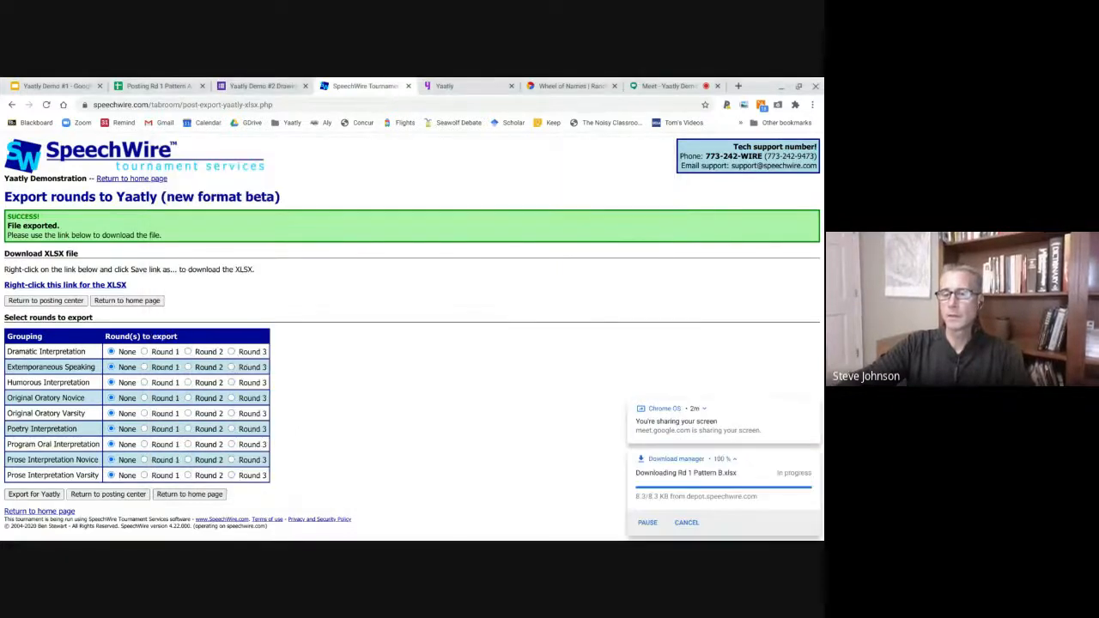
{"action": "left_click", "coordinate": [814, 424]}
- Switch to Yaatly, create an individual events posting from a SpeechWire upload of Rd 1 Pattern B.xlsx, and return to the lobby
{"action": "left_click", "coordinate": [467, 86]}
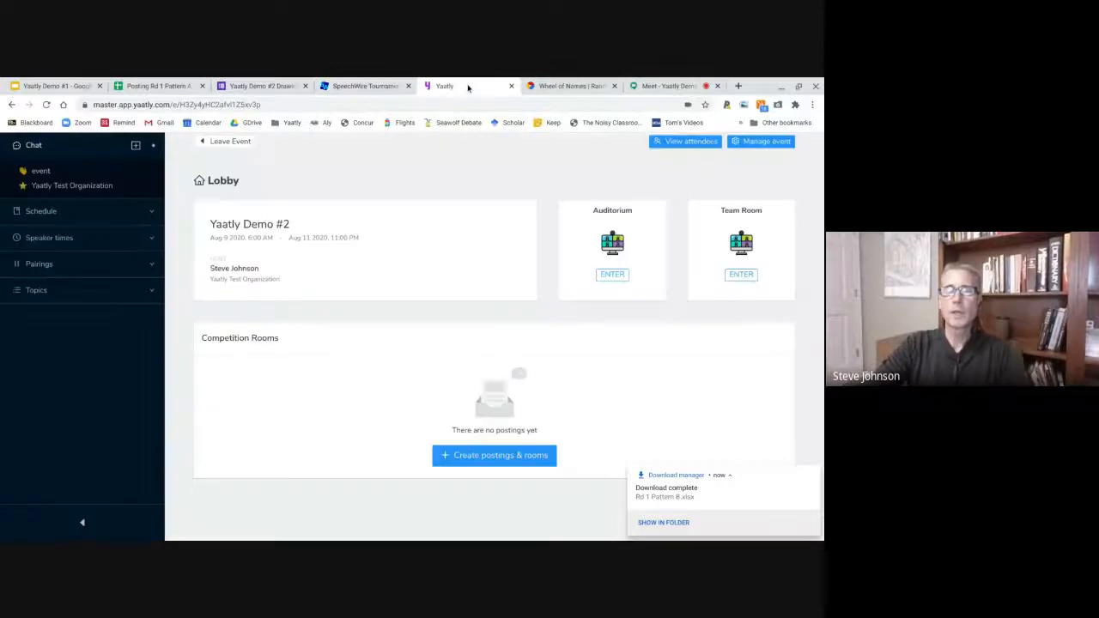
{"action": "left_click", "coordinate": [485, 459]}
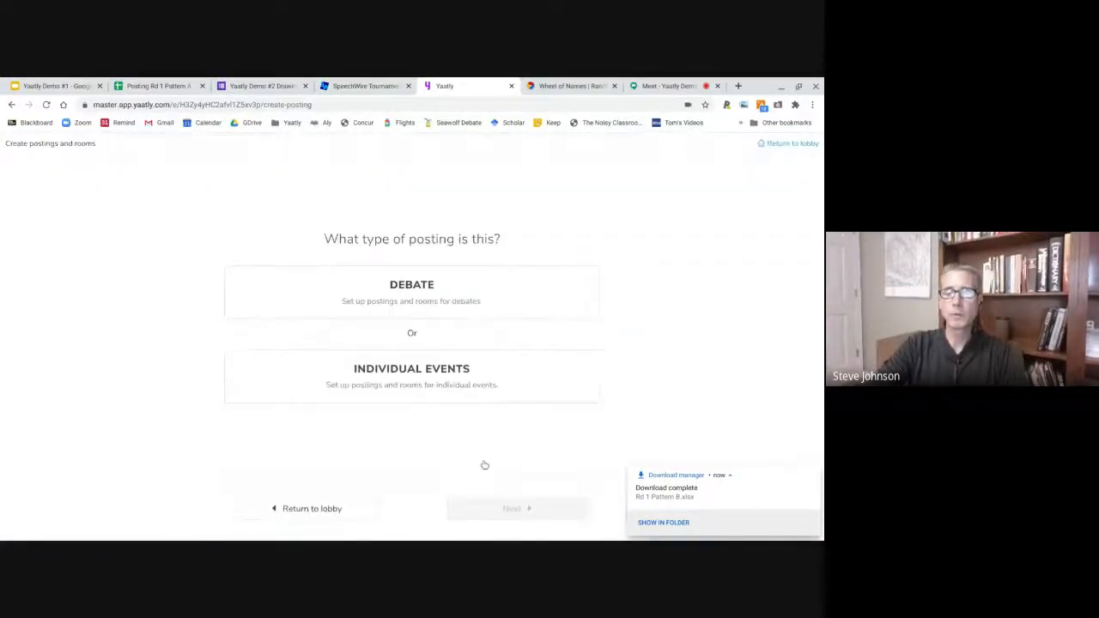
{"action": "left_click", "coordinate": [381, 385]}
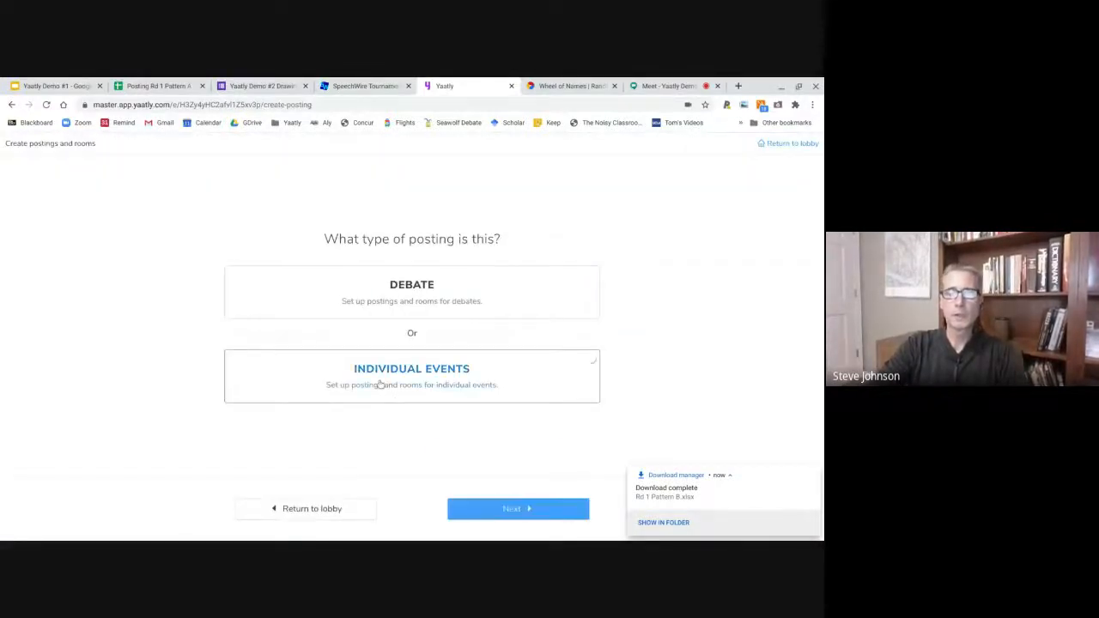
{"action": "left_click", "coordinate": [483, 509]}
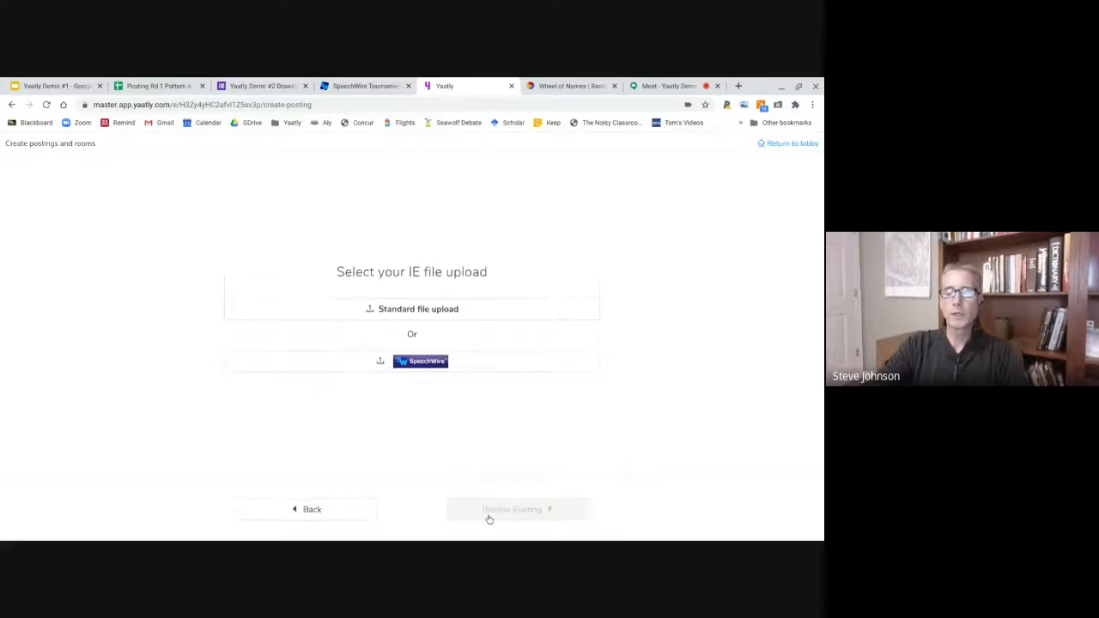
{"action": "left_click", "coordinate": [411, 361]}
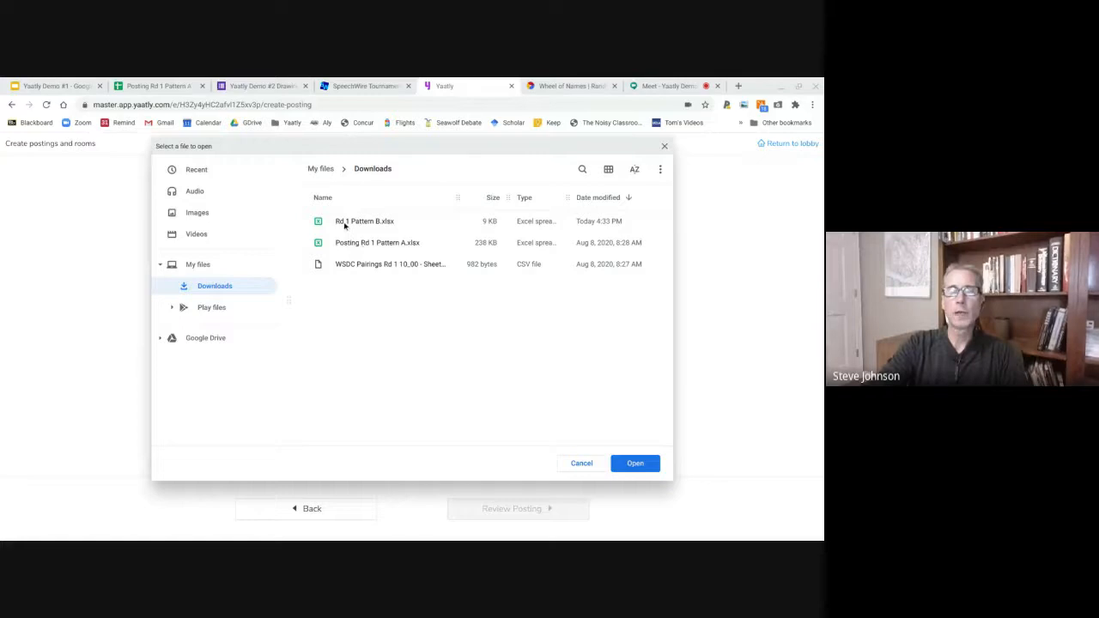
{"action": "left_click", "coordinate": [344, 225]}
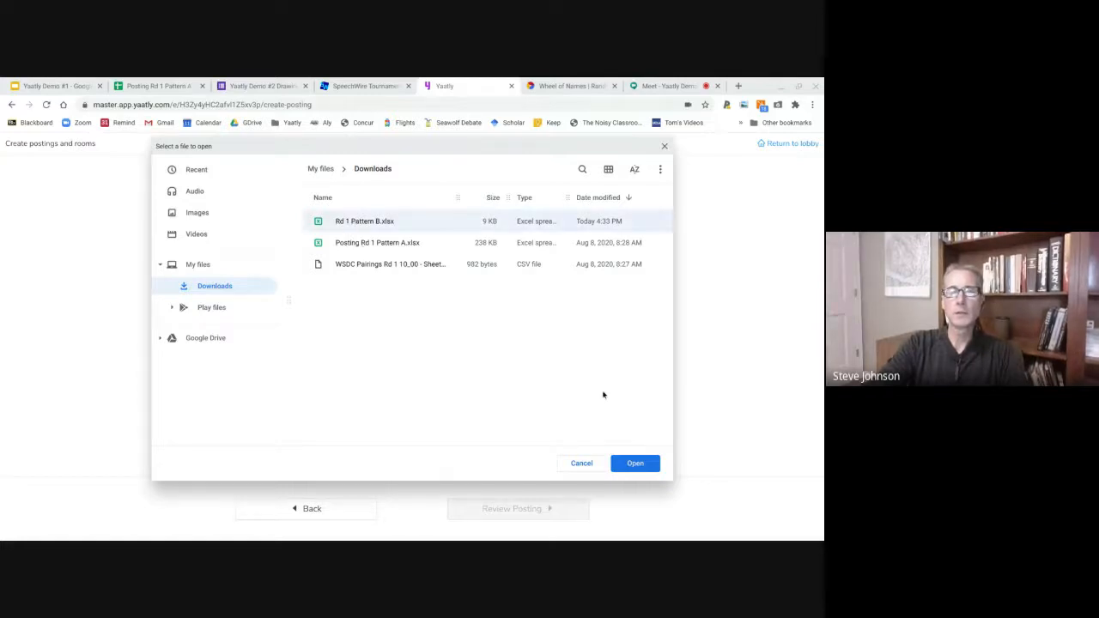
{"action": "left_click", "coordinate": [633, 464]}
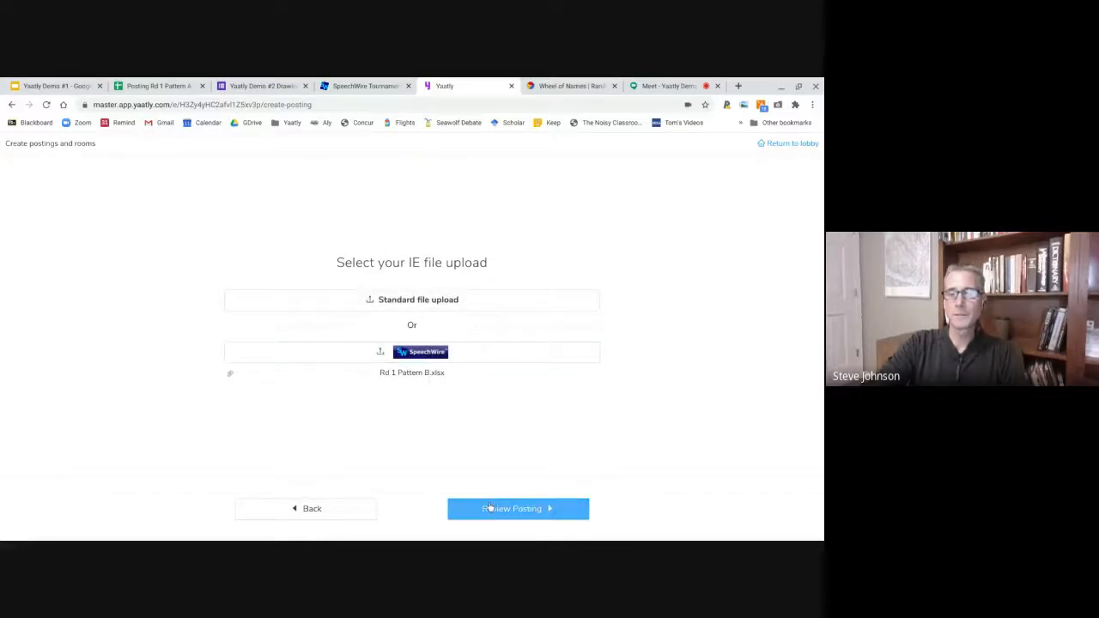
{"action": "left_click", "coordinate": [490, 508]}
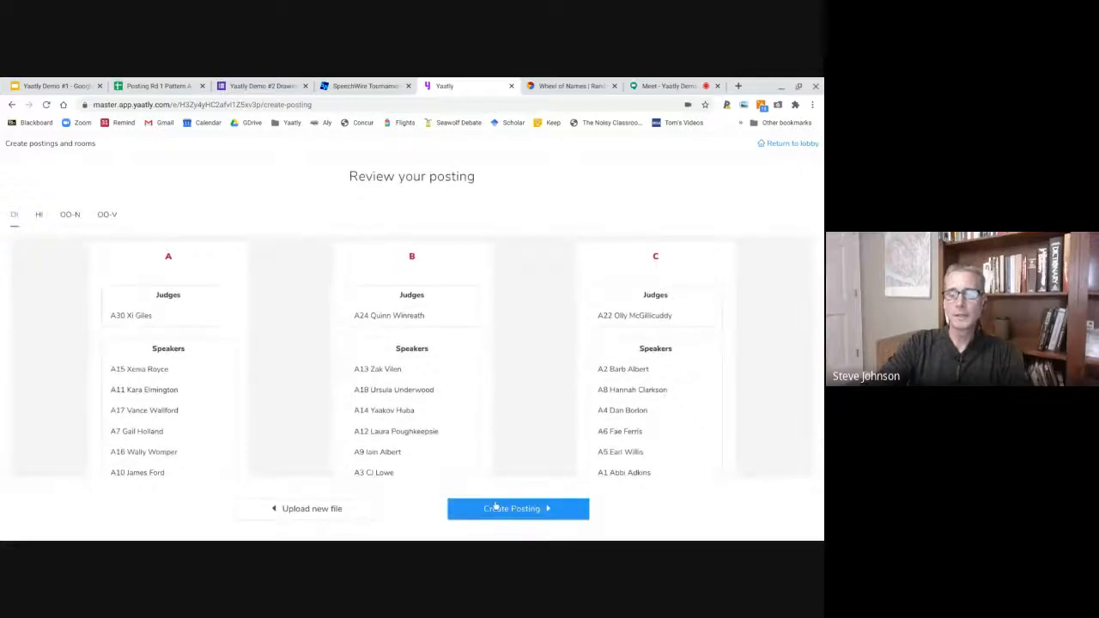
{"action": "left_click", "coordinate": [496, 510]}
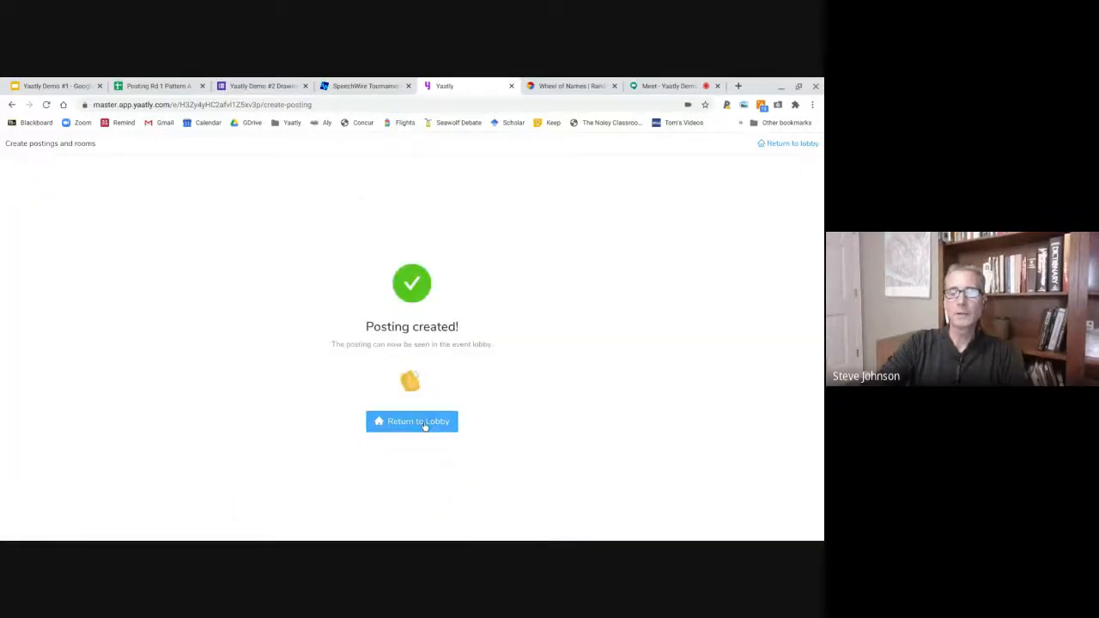
{"action": "left_click", "coordinate": [424, 426]}
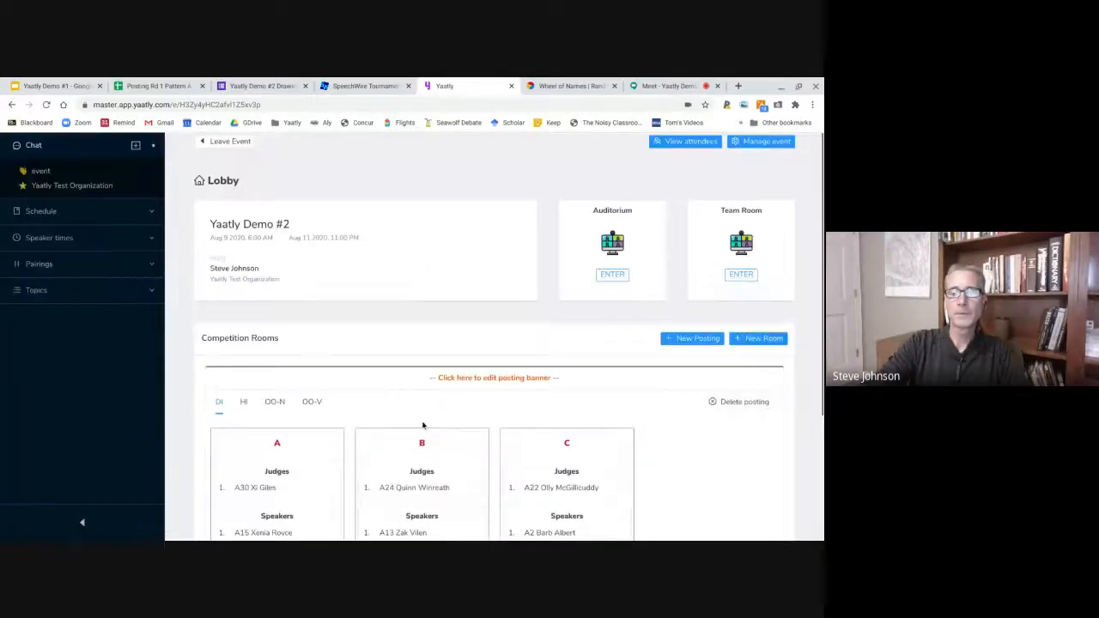
- Review the rooms, judges and speakers listed for the DI, HI, OO-N and OO-V events in the new posting
{"action": "scroll", "coordinate": [403, 404], "scroll_direction": "down", "scroll_amount": 2}
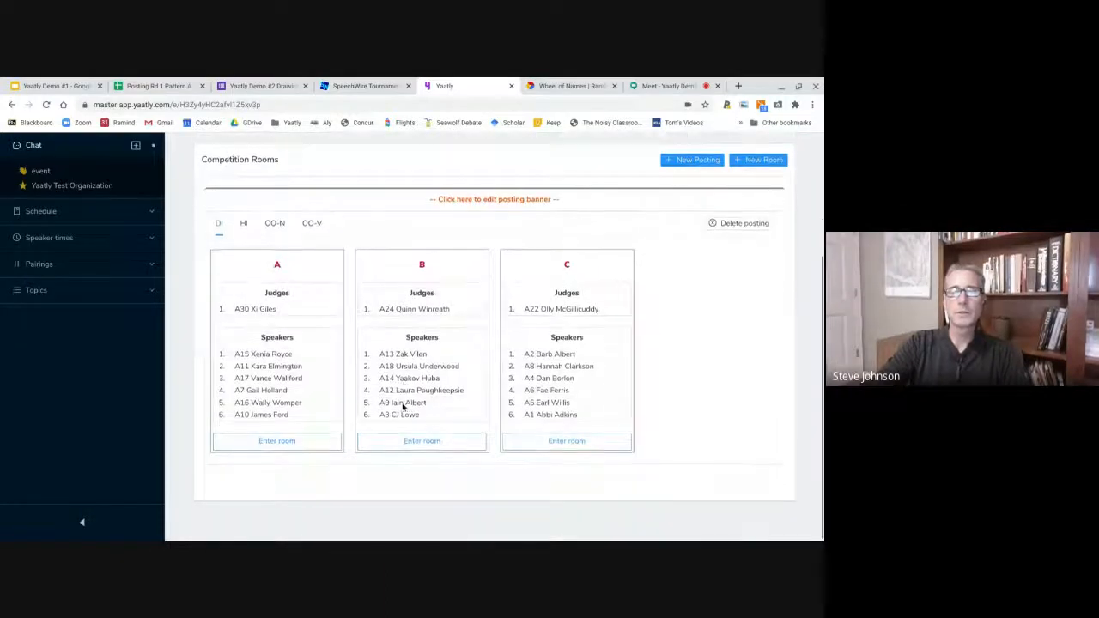
{"action": "left_click", "coordinate": [242, 233]}
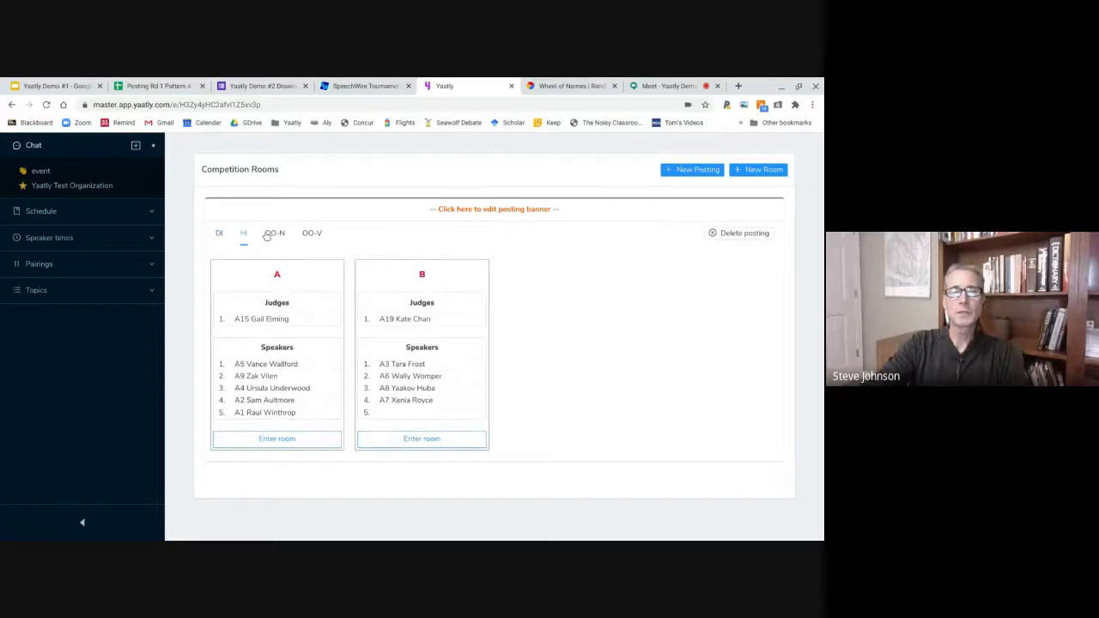
{"action": "left_click", "coordinate": [269, 235]}
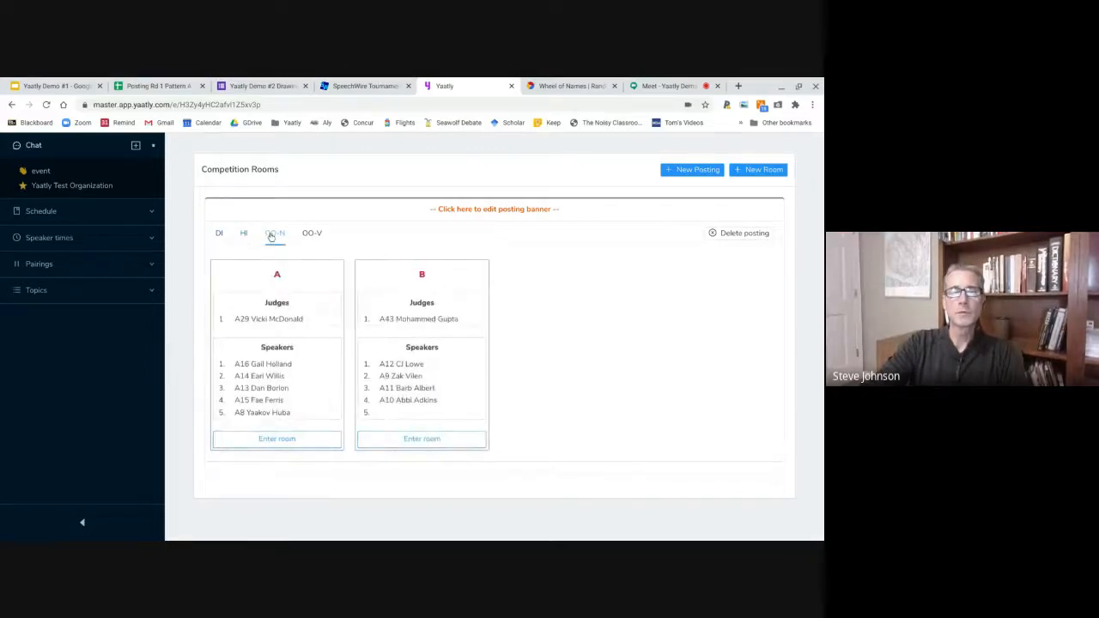
{"action": "left_click", "coordinate": [309, 236]}
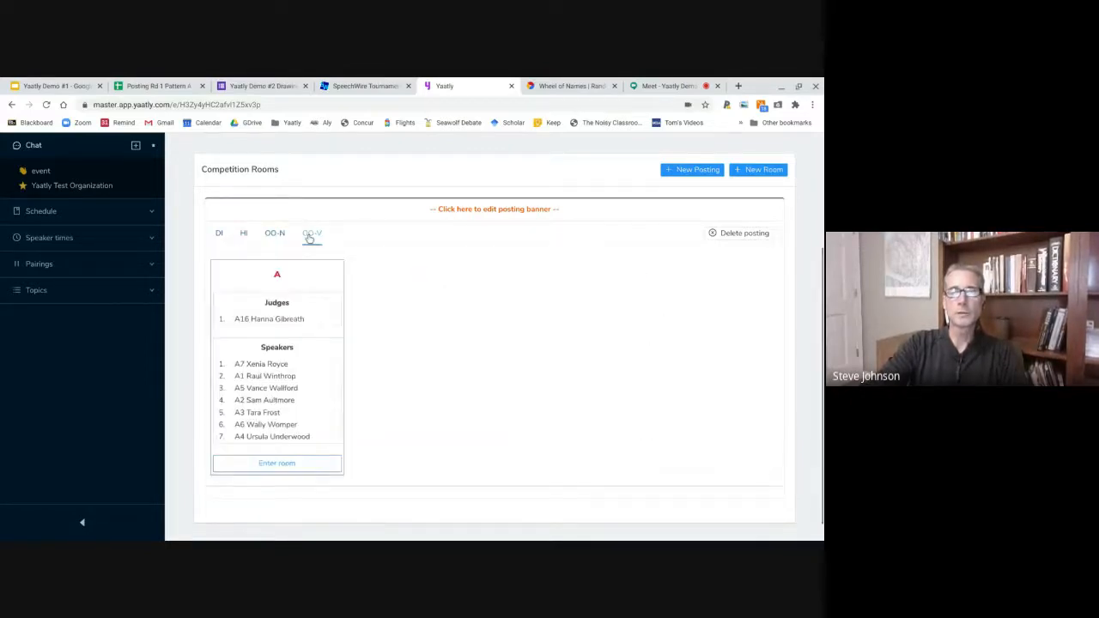
- Set the posting banner to "Rd 1 Pattern B - 10:00am" and save it
{"action": "left_click", "coordinate": [459, 211]}
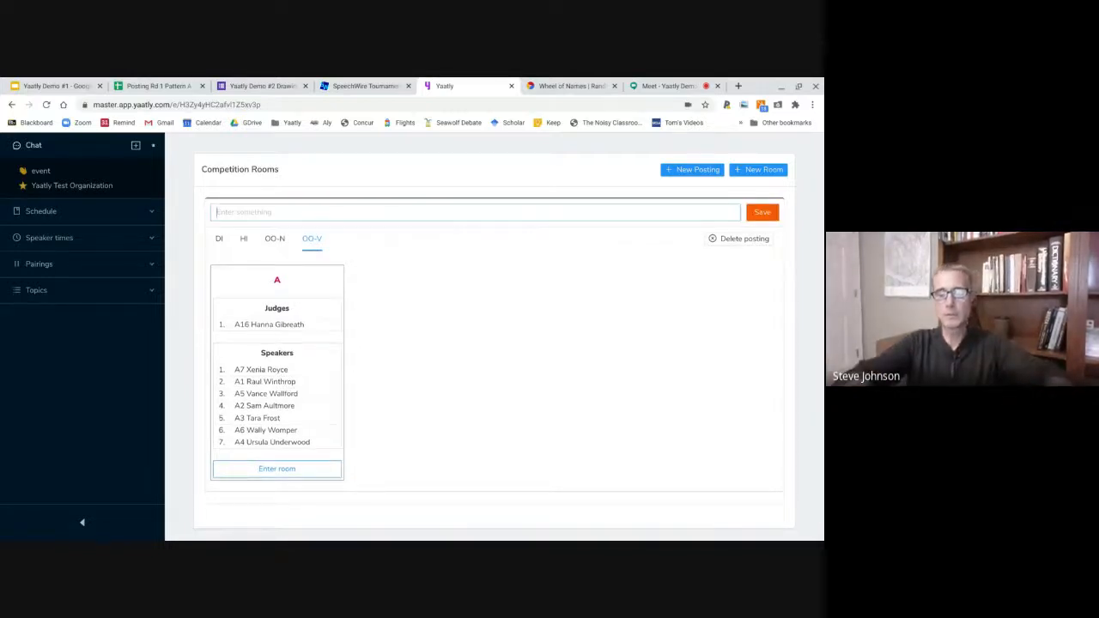
{"action": "type", "text": "Rd 1"}
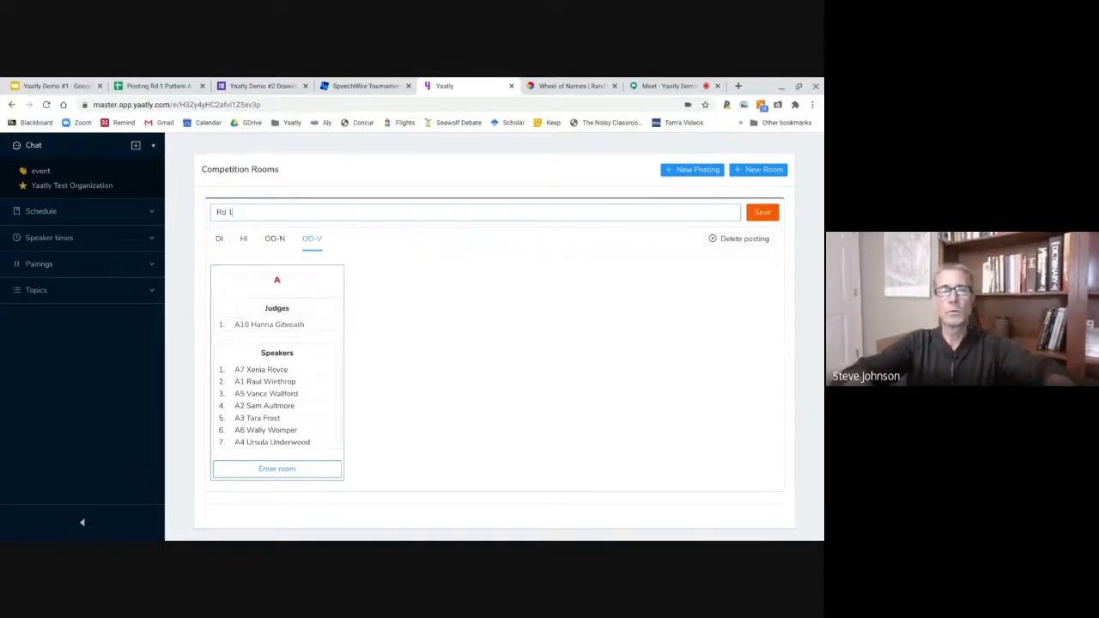
{"action": "type", "text": " Pa"}
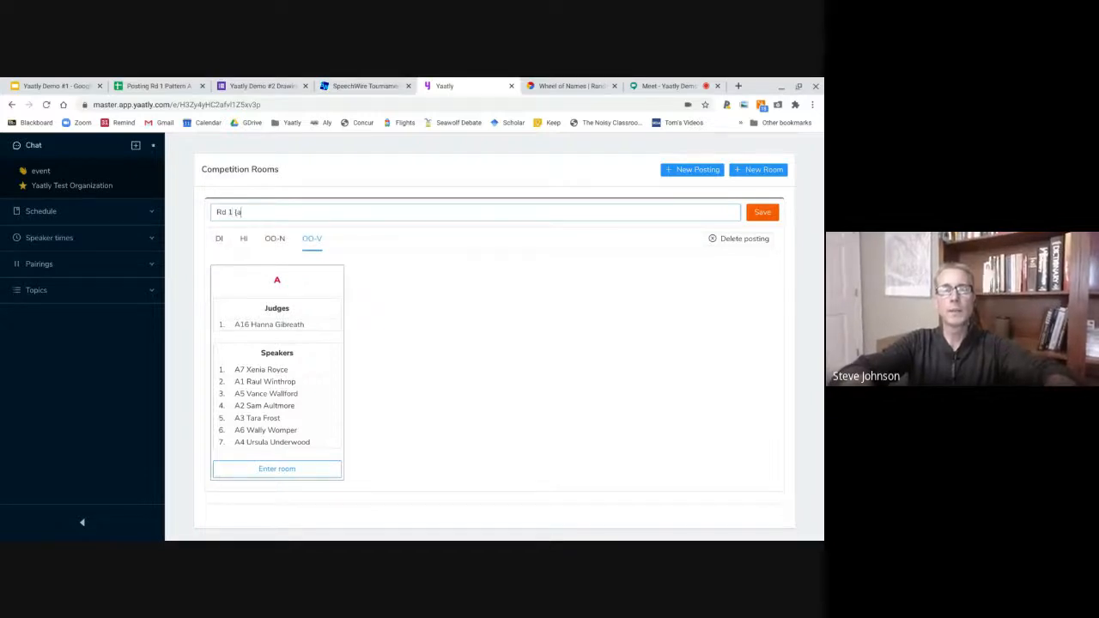
{"action": "key", "text": "BackSpace"}
{"action": "type", "text": "Pattern"}
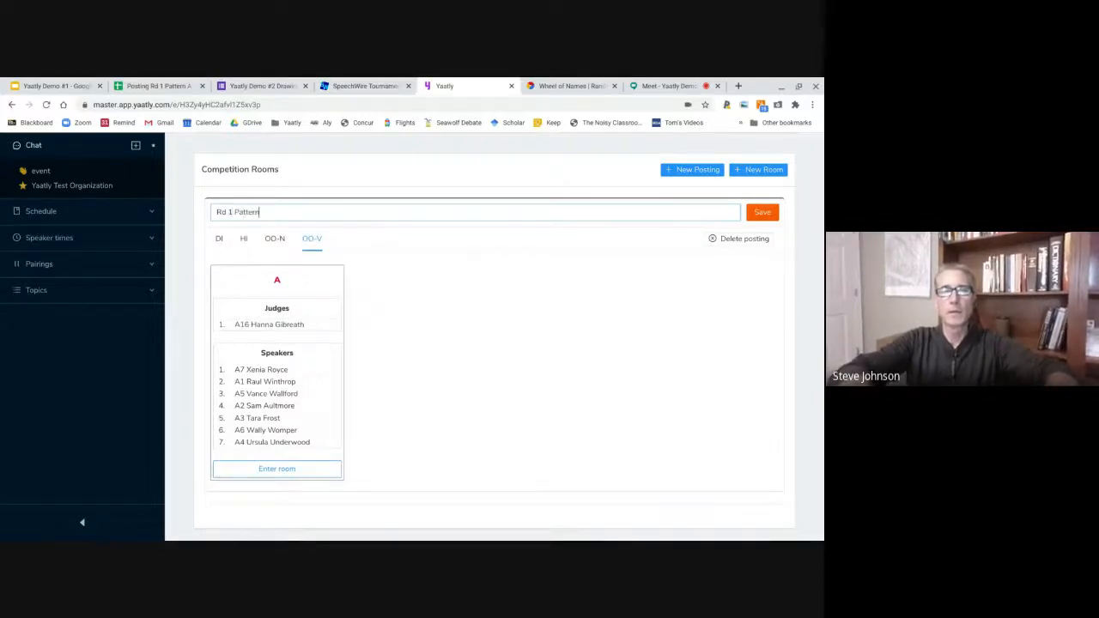
{"action": "type", "text": " B - "}
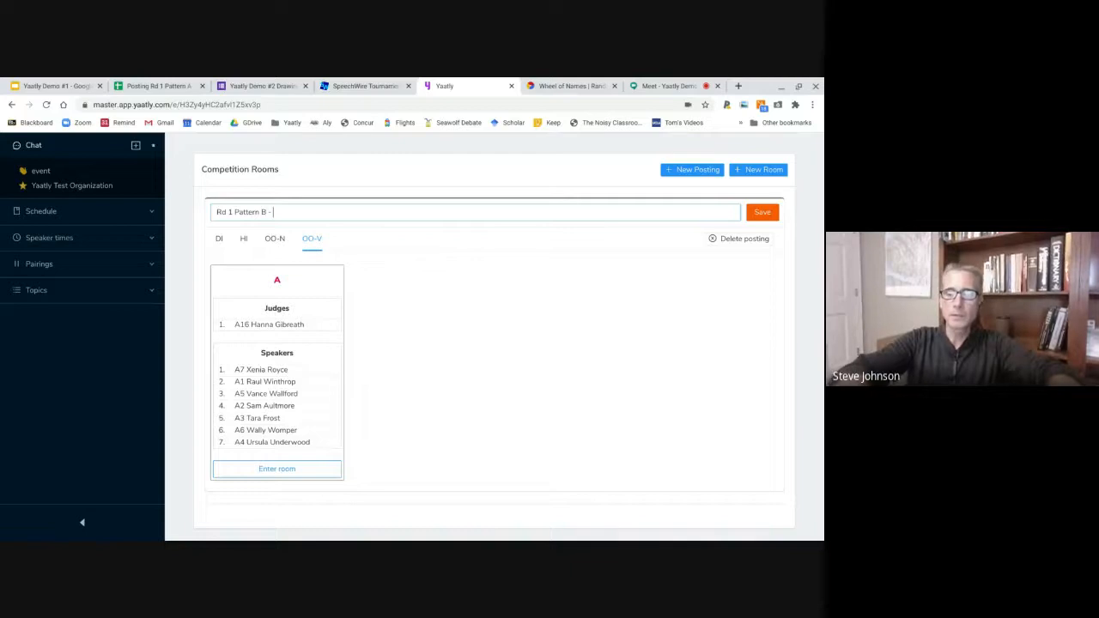
{"action": "type", "text": "10:00ka"}
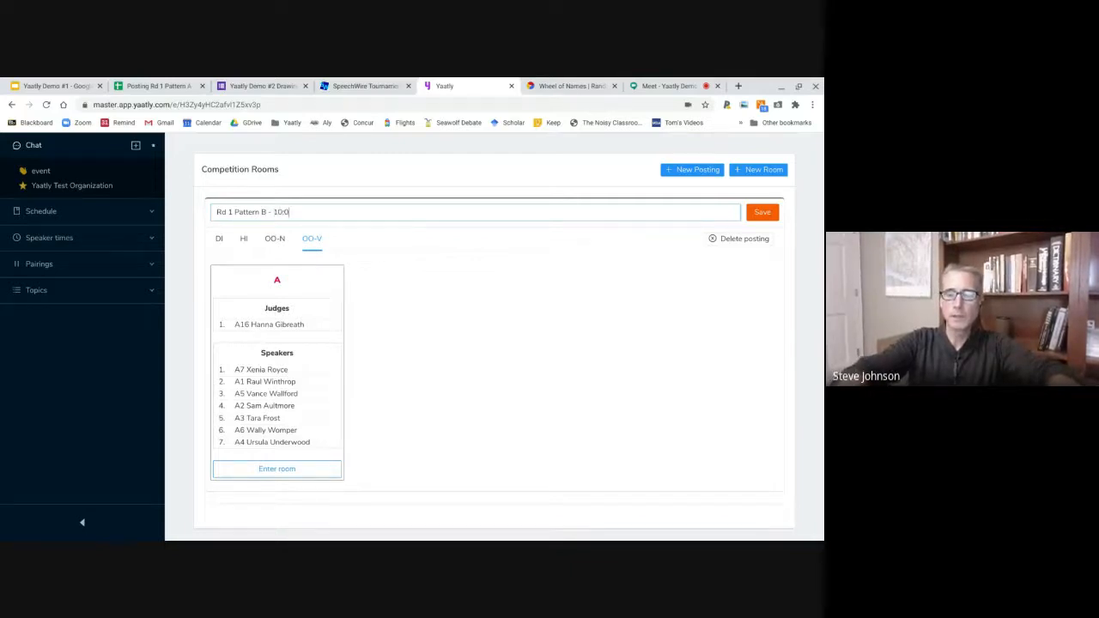
{"action": "key", "text": "BackSpace"}
{"action": "key", "text": "BackSpace"}
{"action": "type", "text": "am"}
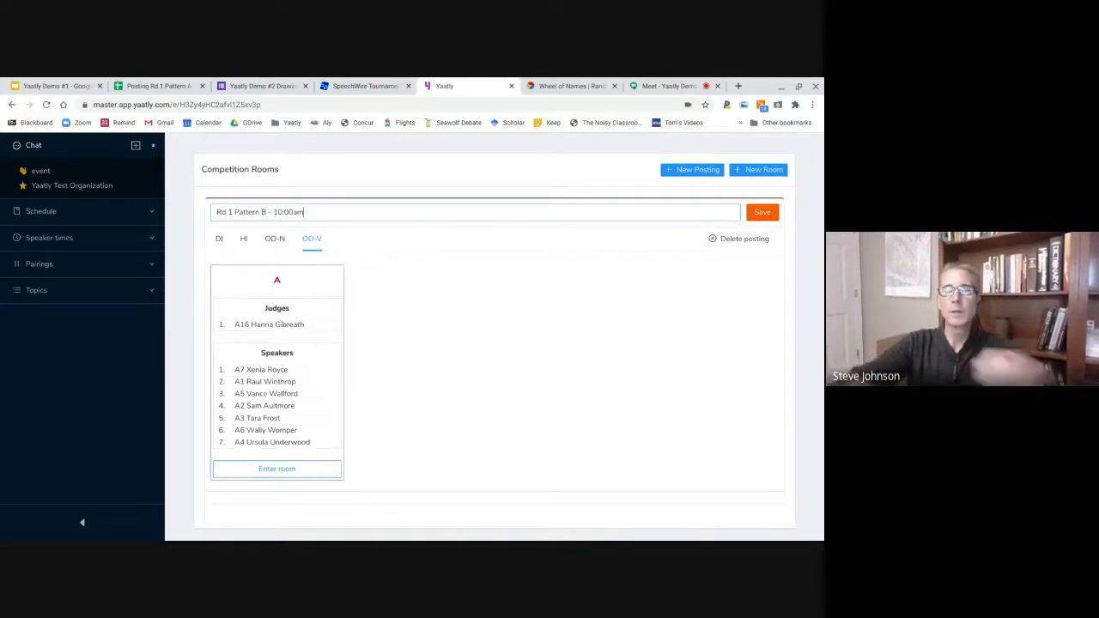
{"action": "left_click", "coordinate": [765, 215]}
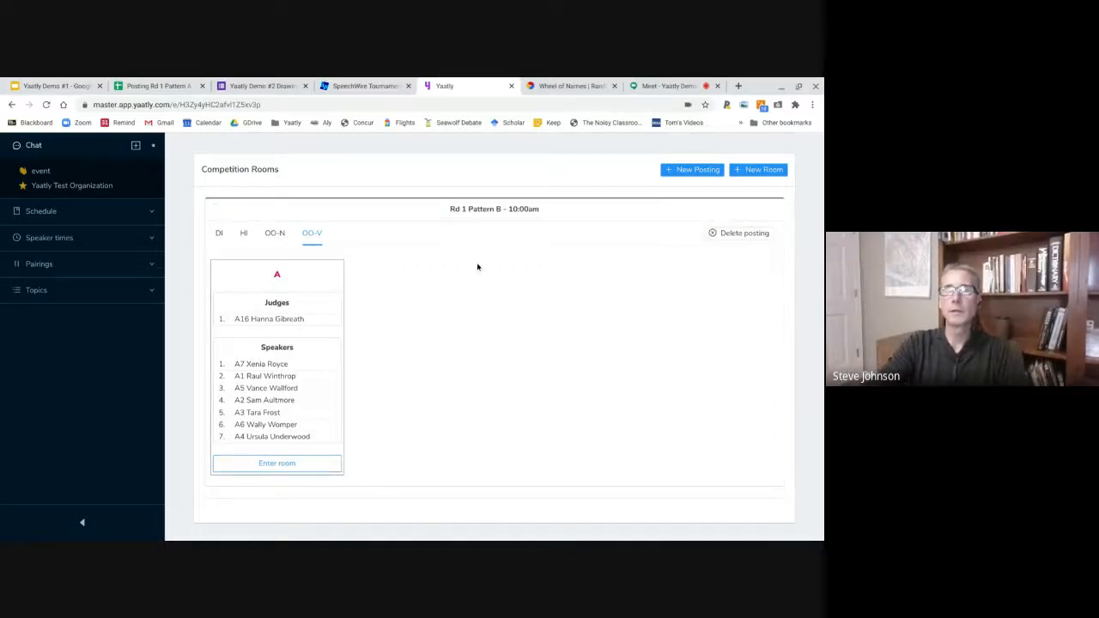
- Collapse the chat sidebar and review the OO-N, HI and DI rooms under the new posting banner
{"action": "left_click", "coordinate": [79, 522]}
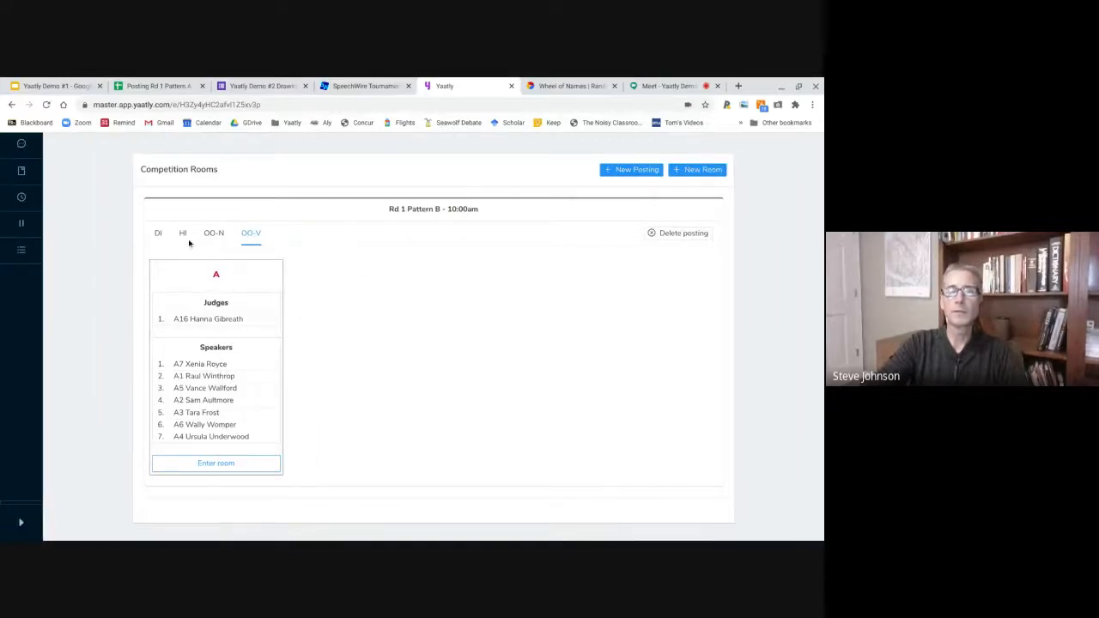
{"action": "mouse_move", "coordinate": [412, 215]}
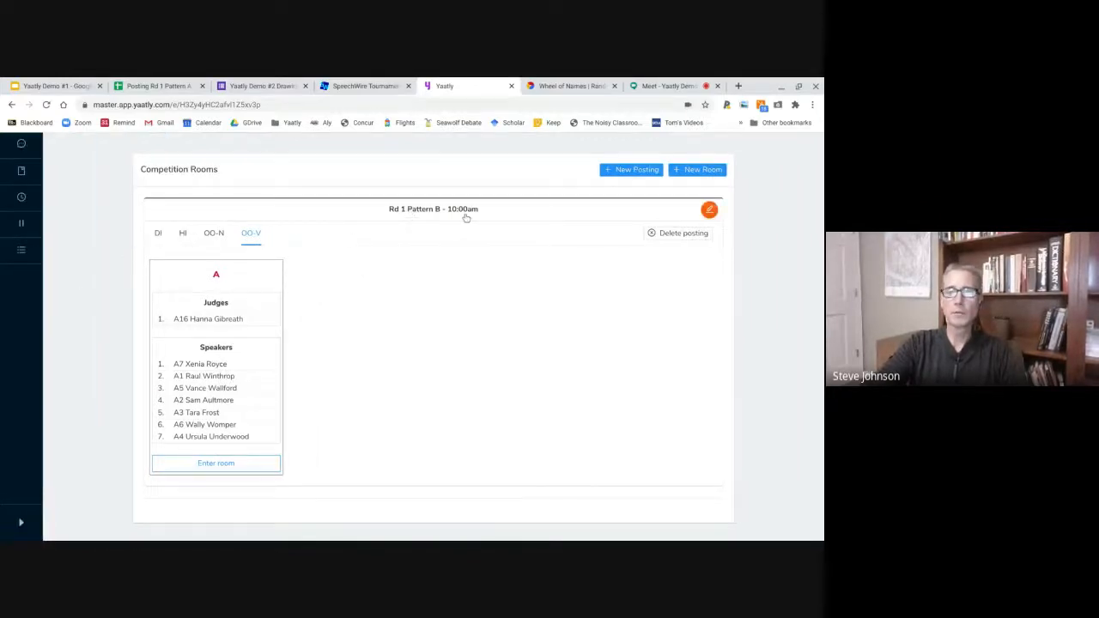
{"action": "left_click", "coordinate": [215, 234]}
{"action": "left_click", "coordinate": [184, 235]}
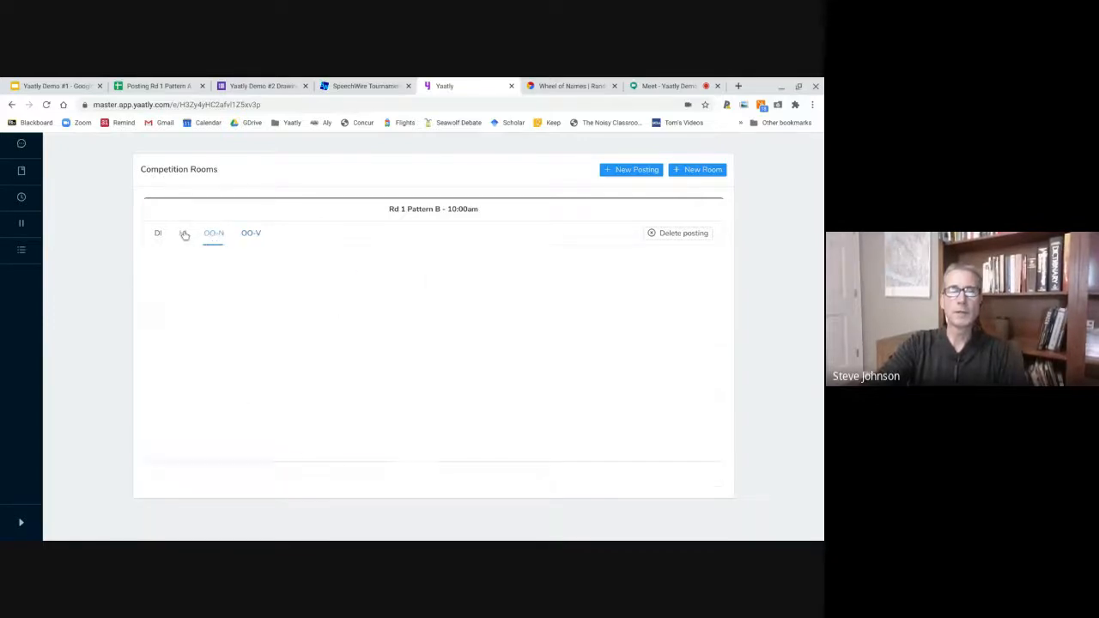
{"action": "left_click", "coordinate": [159, 234]}
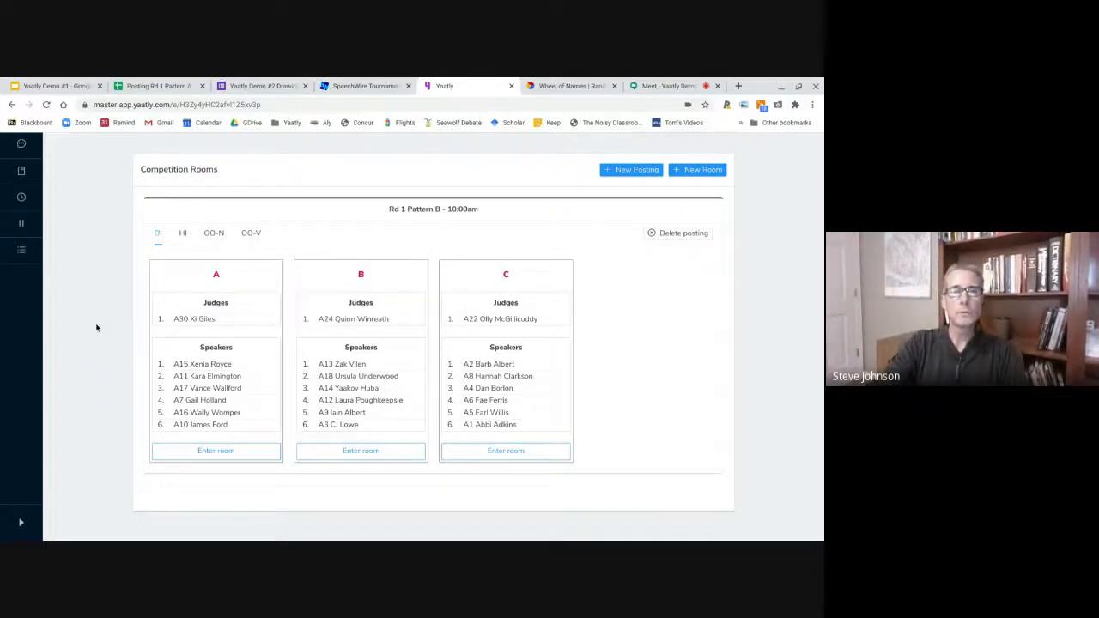
- Leave the Yaatly Demo #2 event and view the members and invitations of Yaatly Test Organization
{"action": "scroll", "coordinate": [96, 327], "scroll_direction": "up", "scroll_amount": 3}
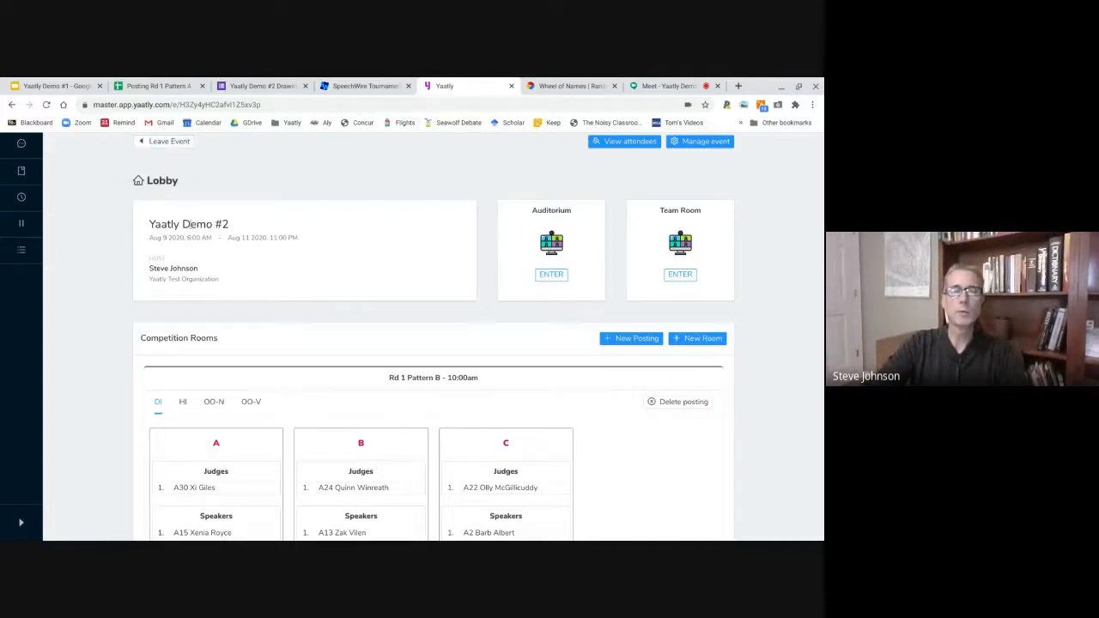
{"action": "left_click", "coordinate": [675, 86]}
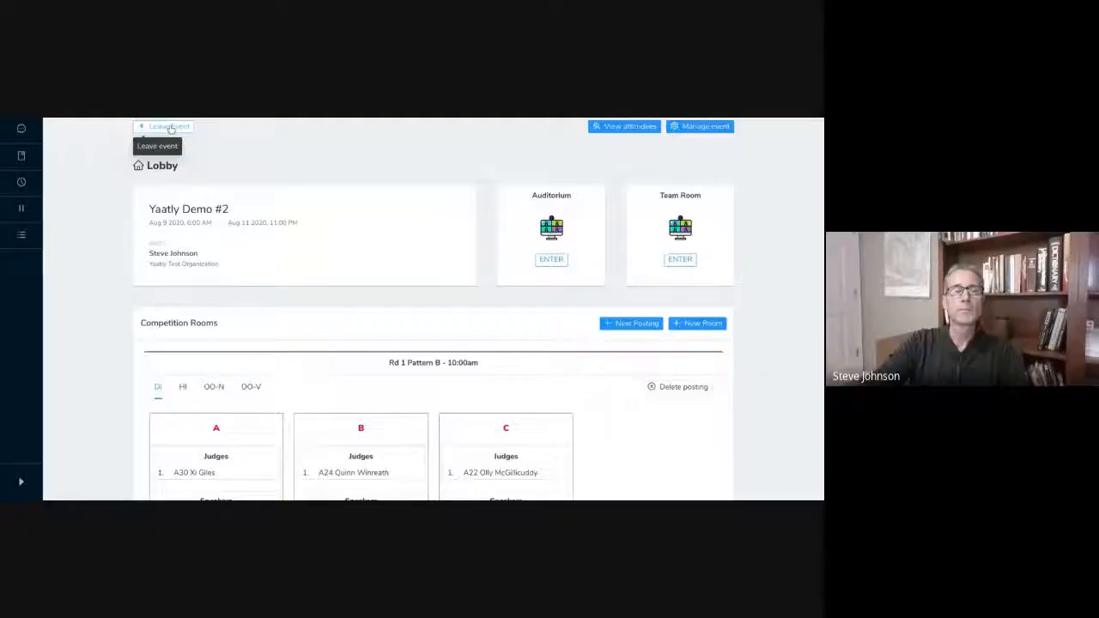
{"action": "left_click", "coordinate": [158, 126]}
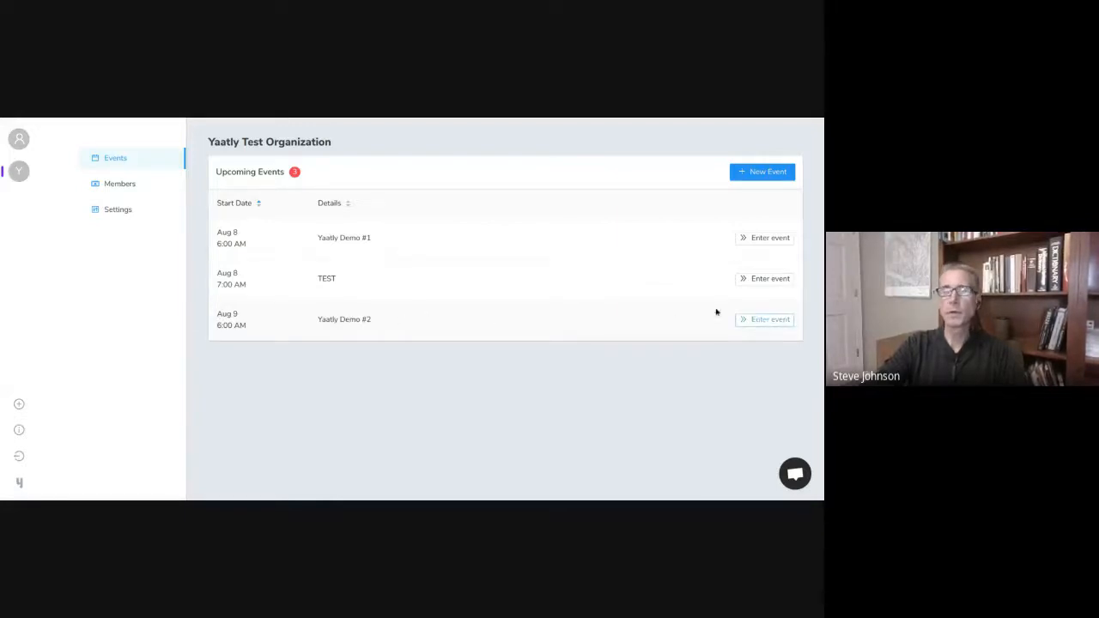
{"action": "left_click", "coordinate": [118, 185]}
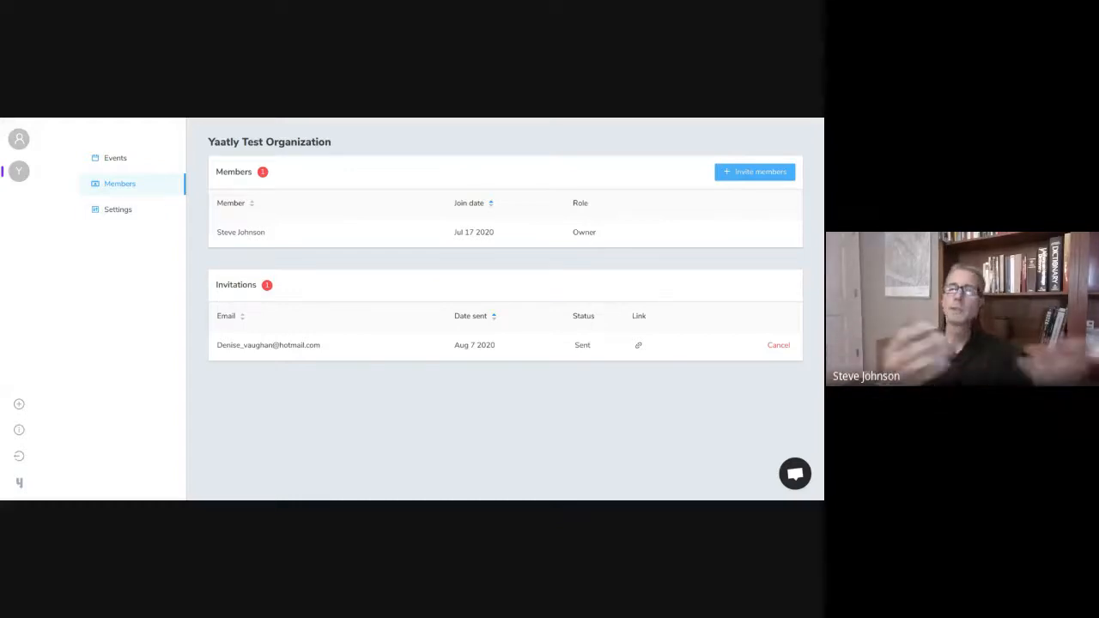
- Look at the form for inviting new members, close it without inviting anyone, and return to the upcoming events
{"action": "left_click", "coordinate": [737, 173]}
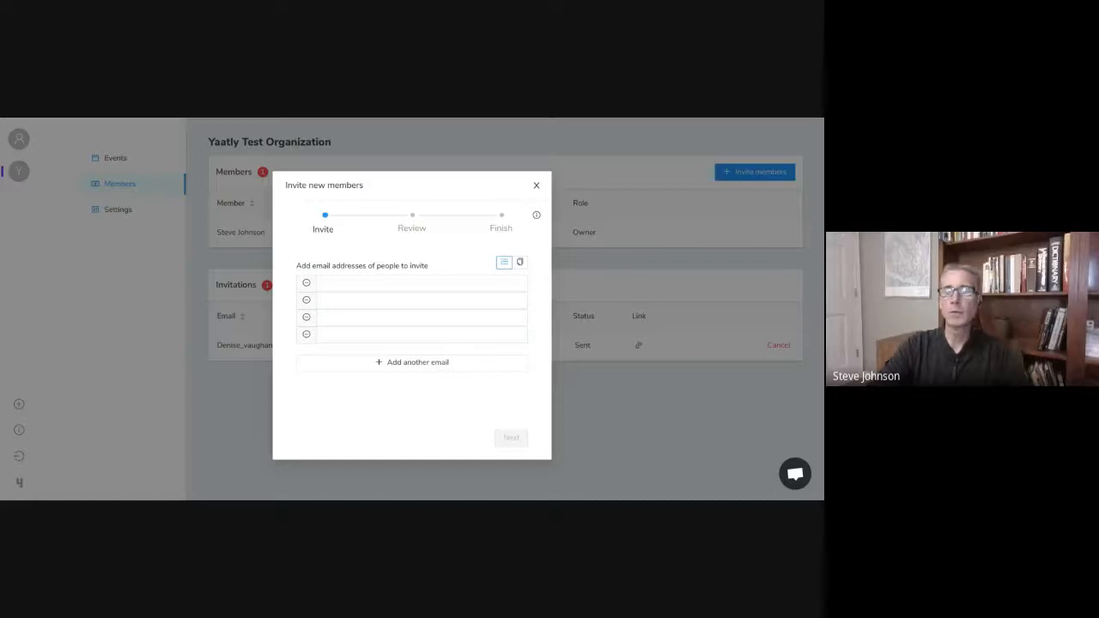
{"action": "left_click", "coordinate": [536, 186]}
{"action": "left_click", "coordinate": [117, 160]}
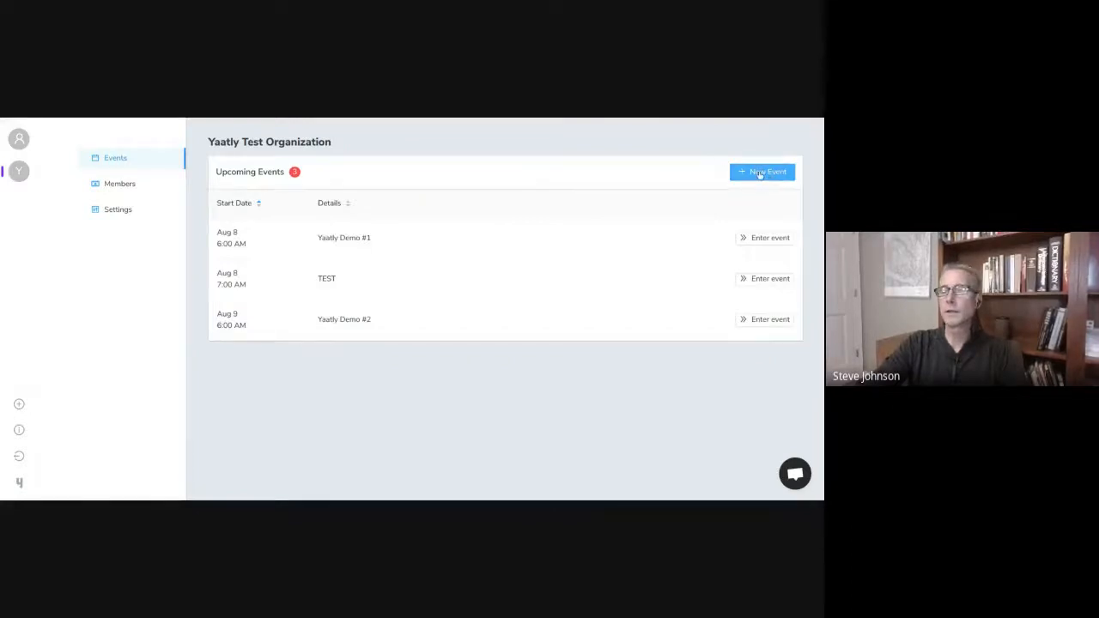
- Start creating a new live event and name it TEST #2
{"action": "left_click", "coordinate": [755, 173]}
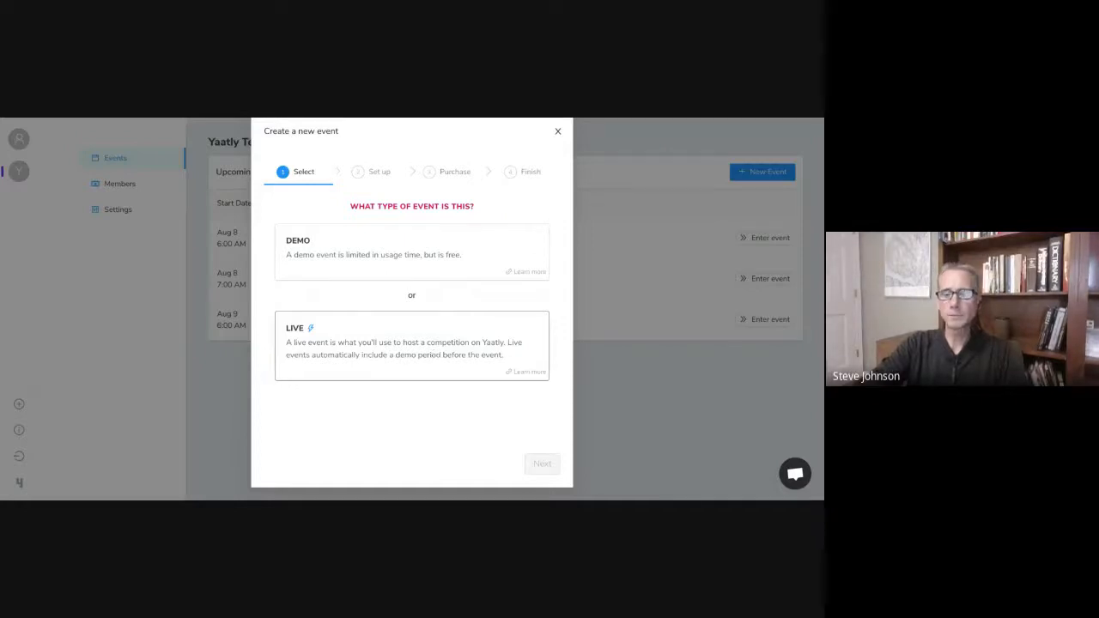
{"action": "left_click", "coordinate": [434, 354]}
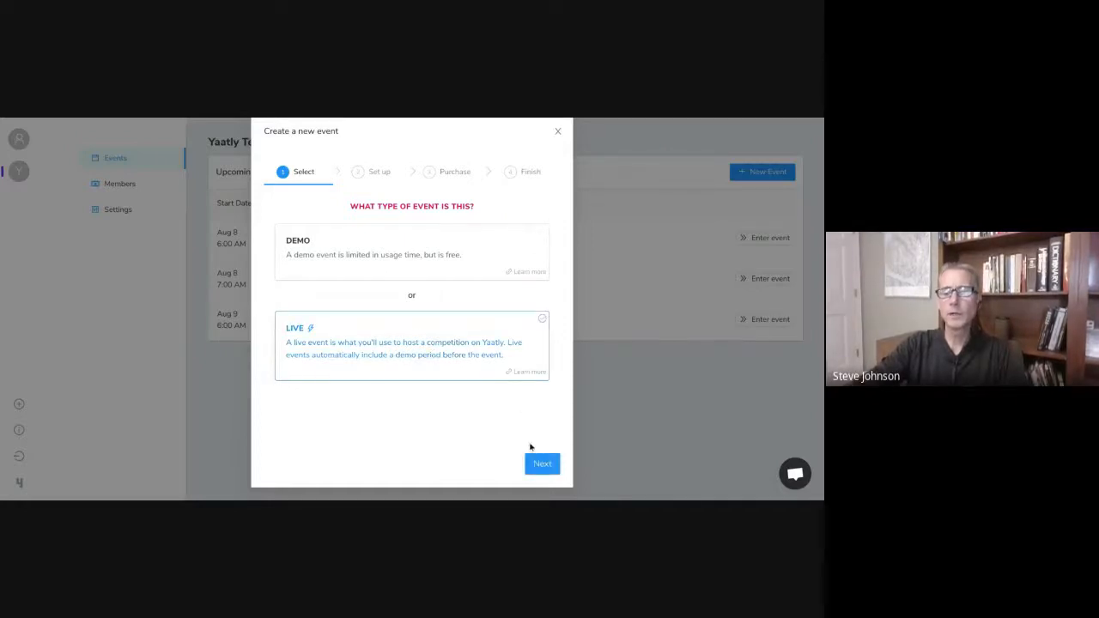
{"action": "left_click", "coordinate": [542, 465]}
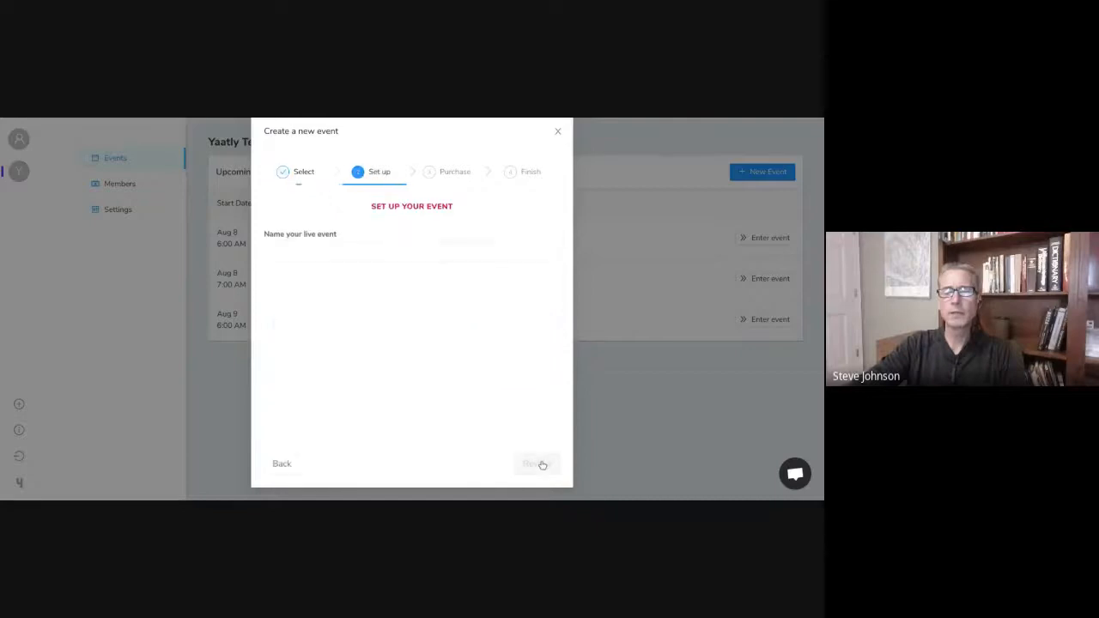
{"action": "left_click", "coordinate": [351, 253]}
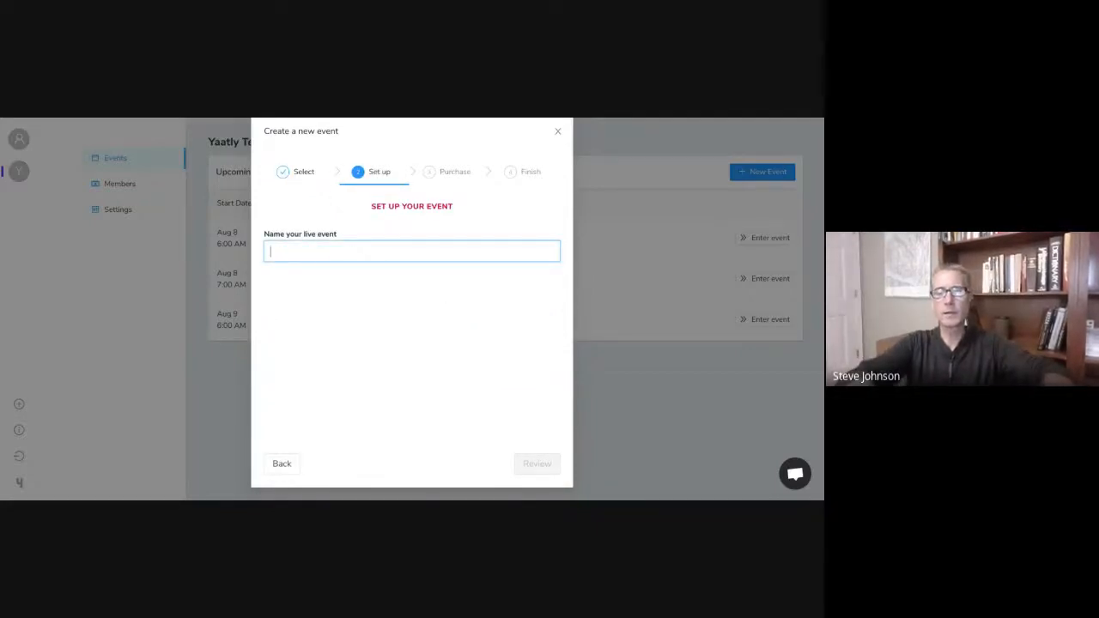
{"action": "type", "text": "TEST #"}
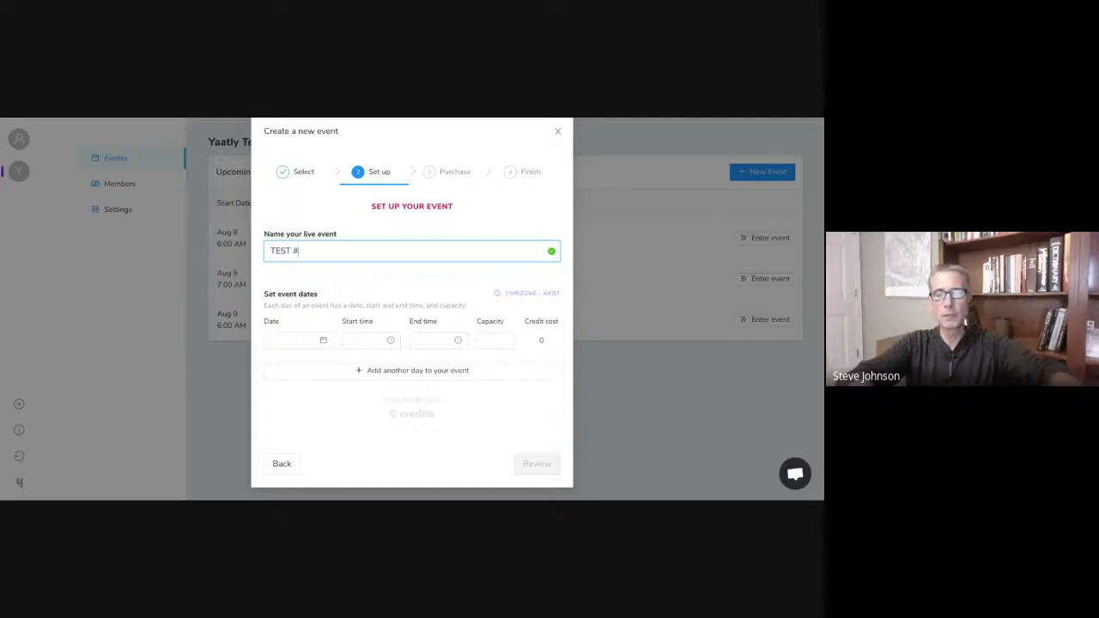
{"action": "type", "text": "2"}
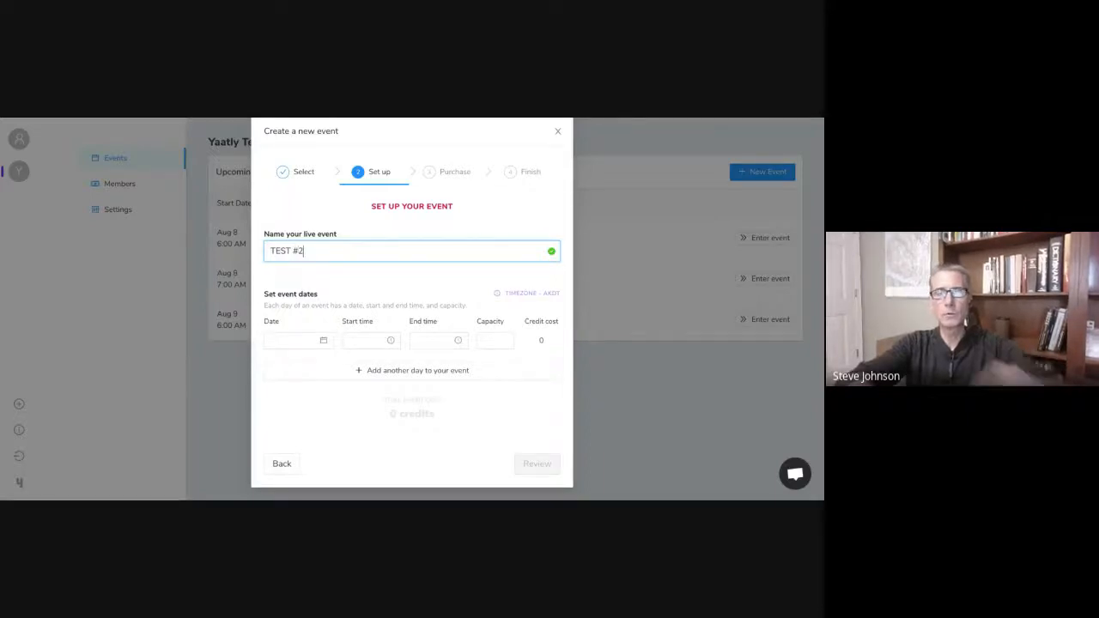
- Set the event date to 2020-08-15 and the start time to 9:00 AM
{"action": "left_click", "coordinate": [292, 339]}
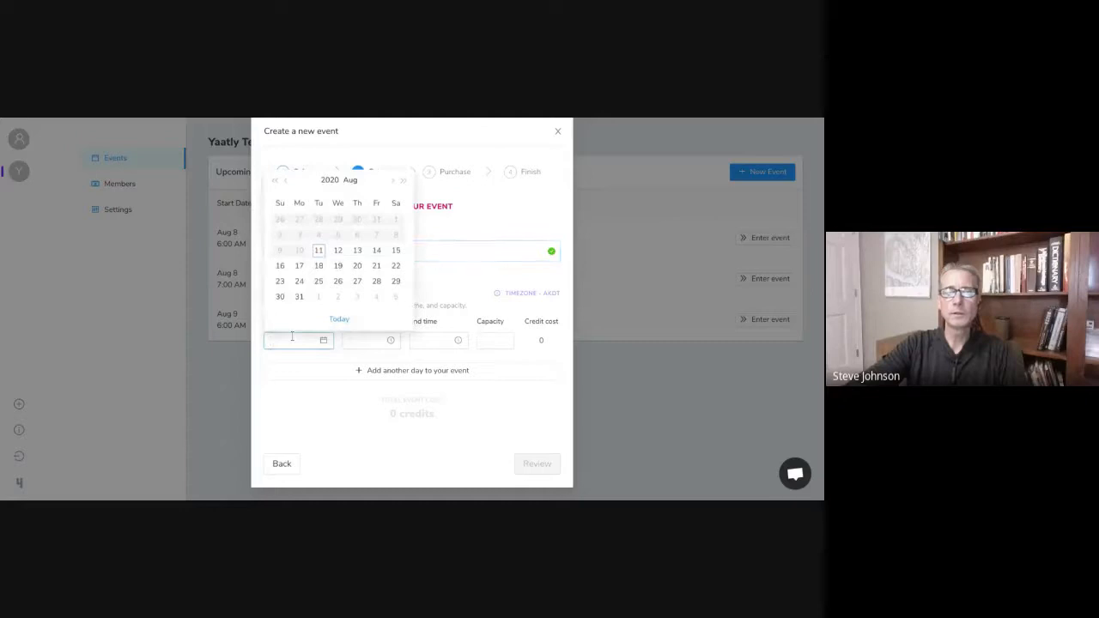
{"action": "left_click", "coordinate": [396, 250]}
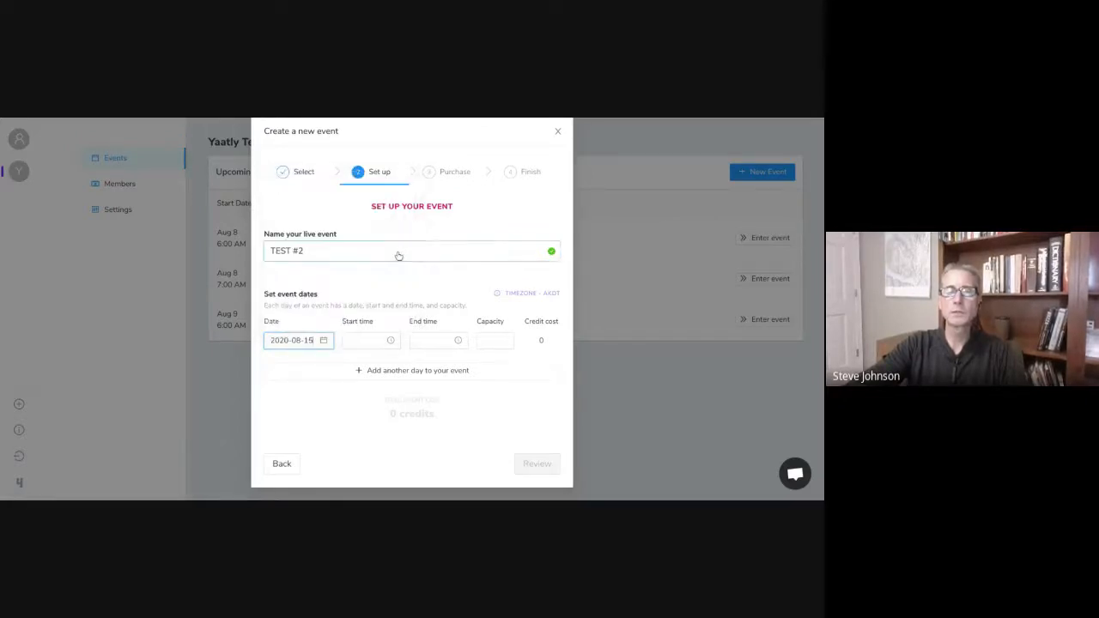
{"action": "left_click", "coordinate": [370, 337]}
{"action": "left_click", "coordinate": [377, 340]}
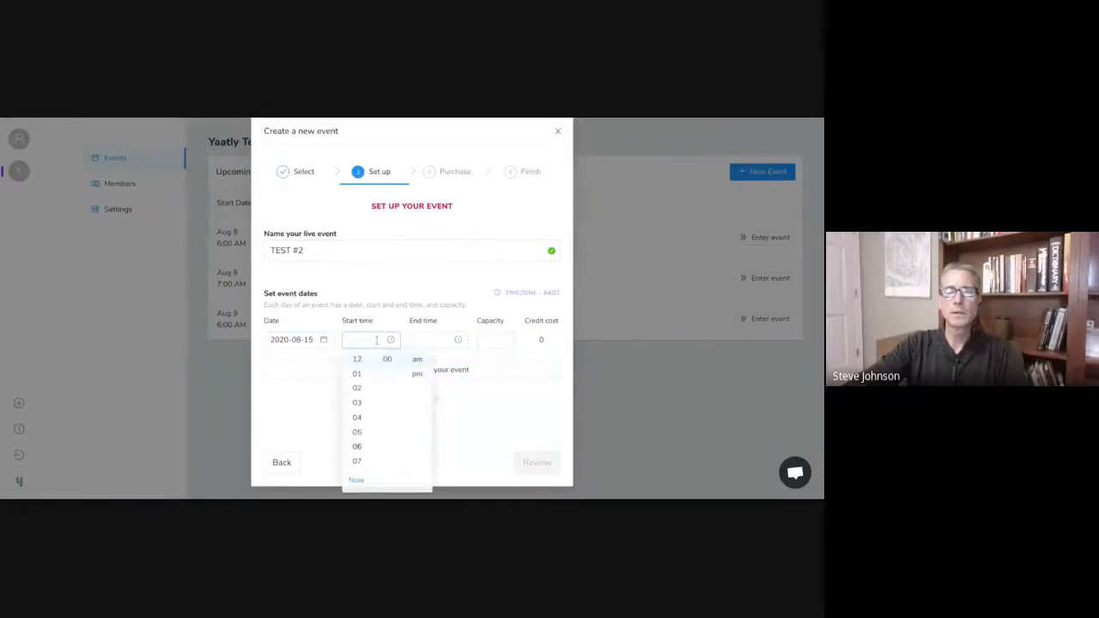
{"action": "scroll", "coordinate": [361, 469], "scroll_direction": "down", "scroll_amount": 2}
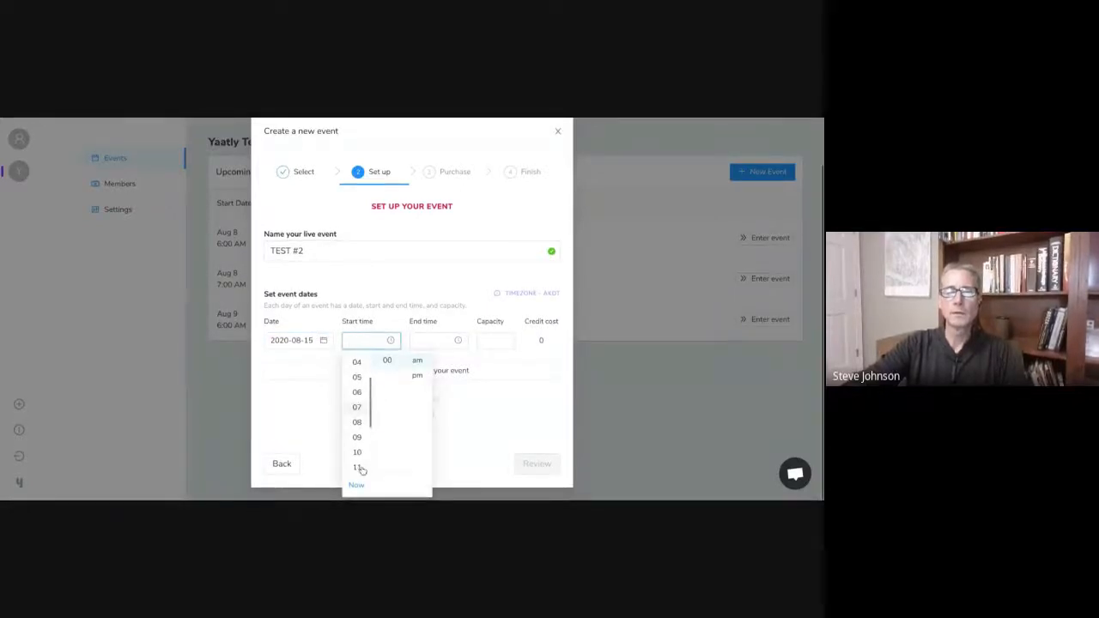
{"action": "left_click", "coordinate": [357, 437]}
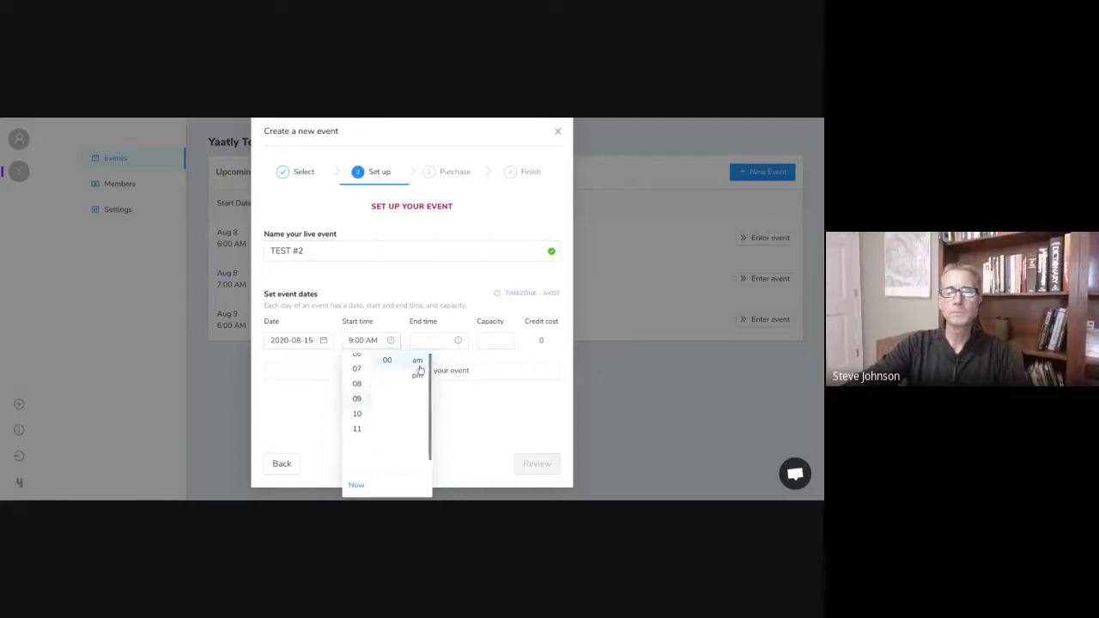
{"action": "left_click", "coordinate": [419, 359]}
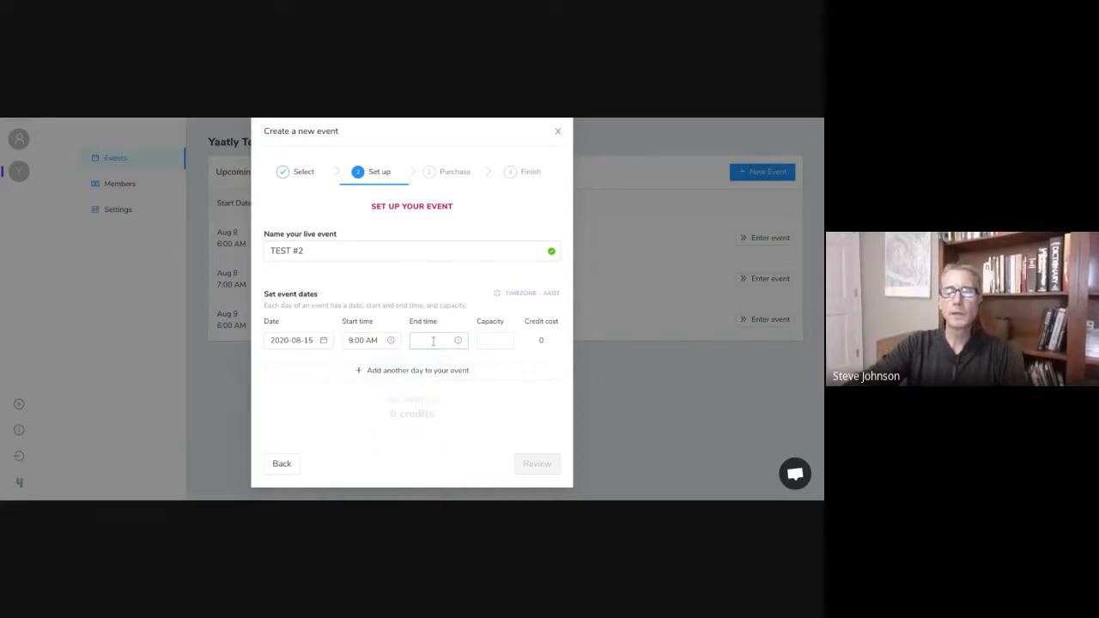
- Set the event's end time to 6:00 PM
{"action": "left_click", "coordinate": [433, 341]}
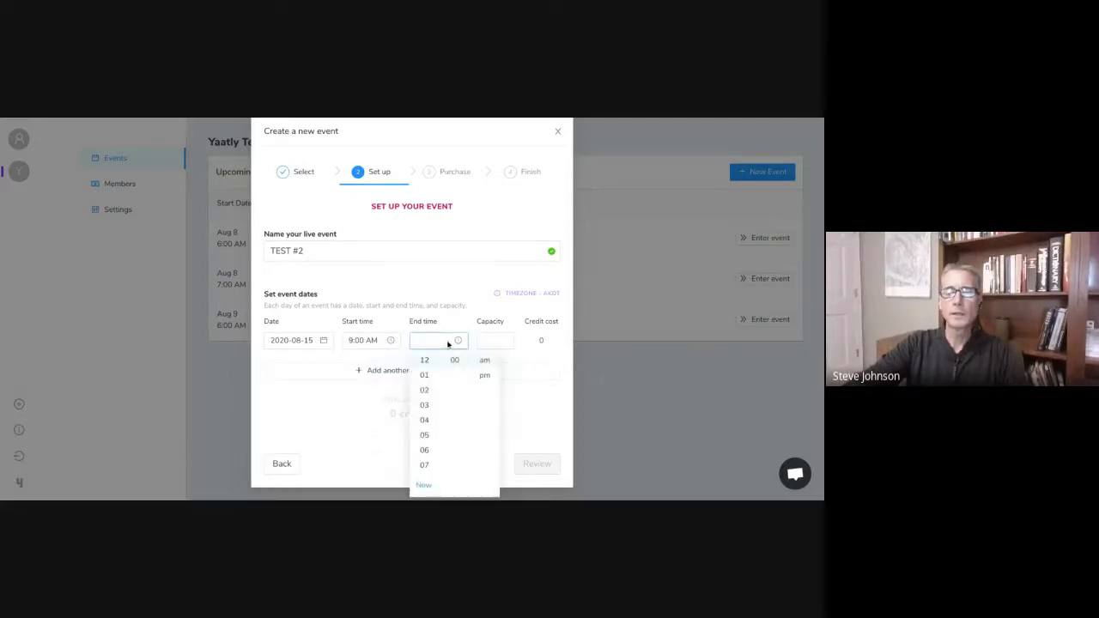
{"action": "left_click", "coordinate": [422, 449]}
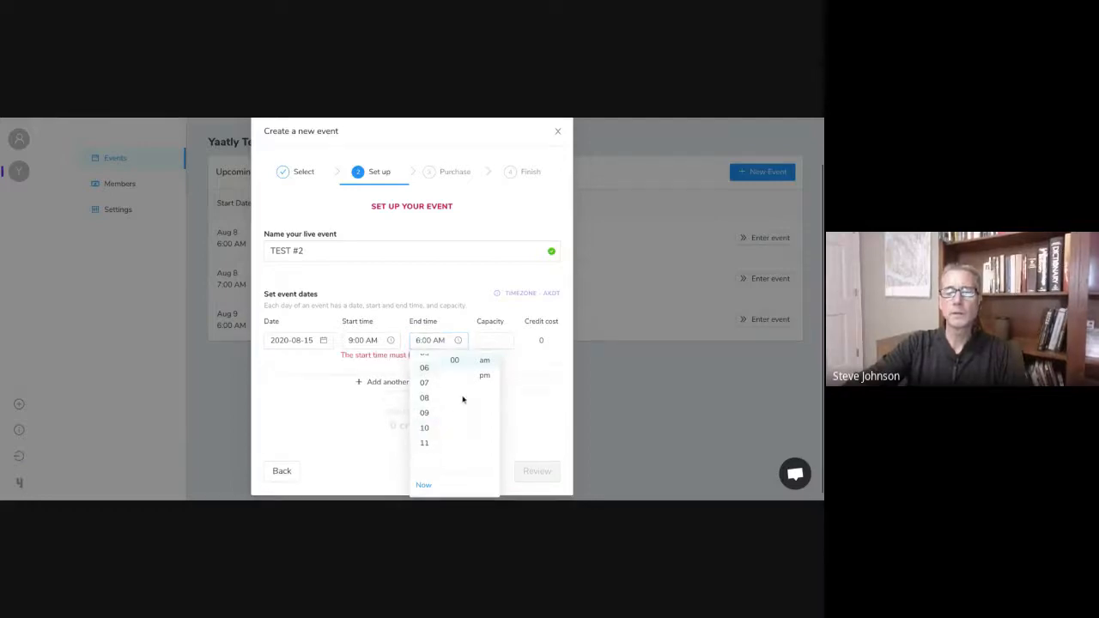
{"action": "left_click", "coordinate": [444, 343]}
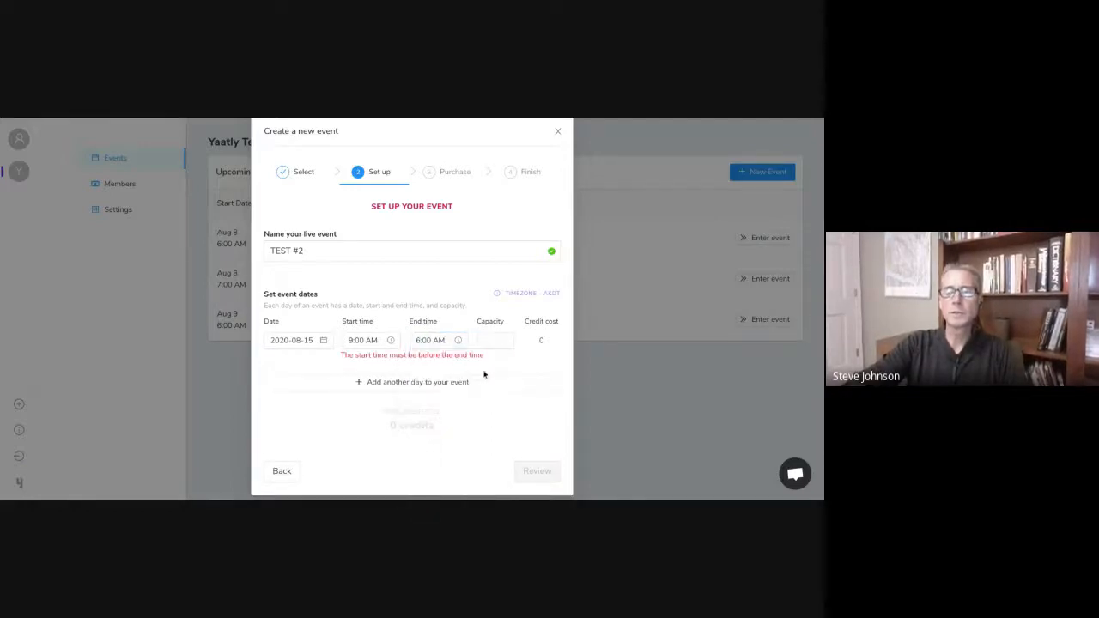
{"action": "left_click", "coordinate": [441, 343]}
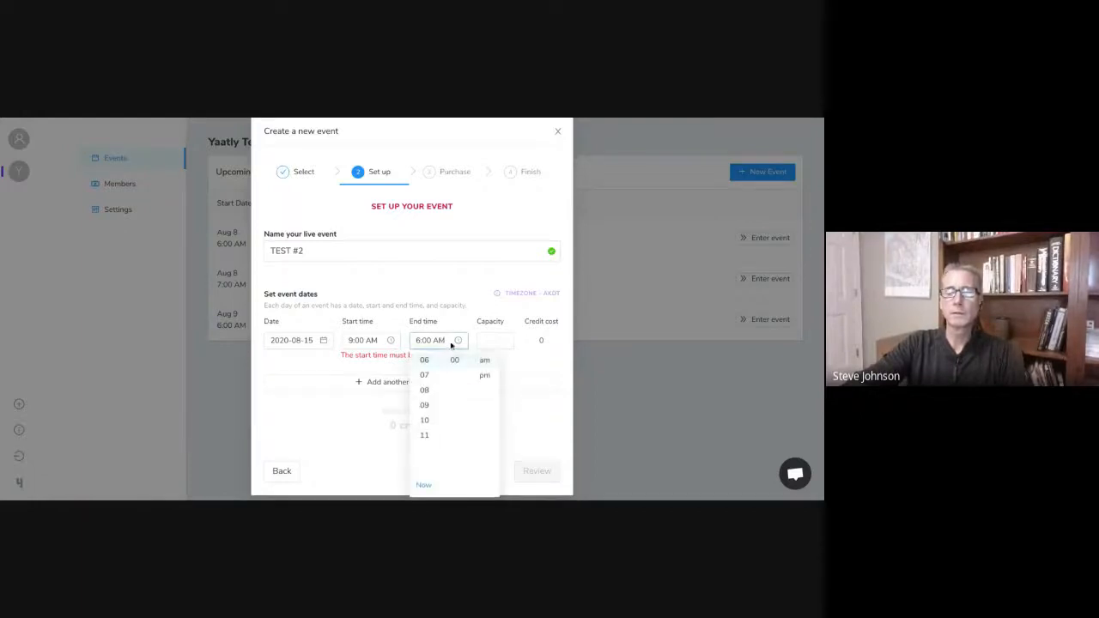
{"action": "left_click", "coordinate": [482, 378]}
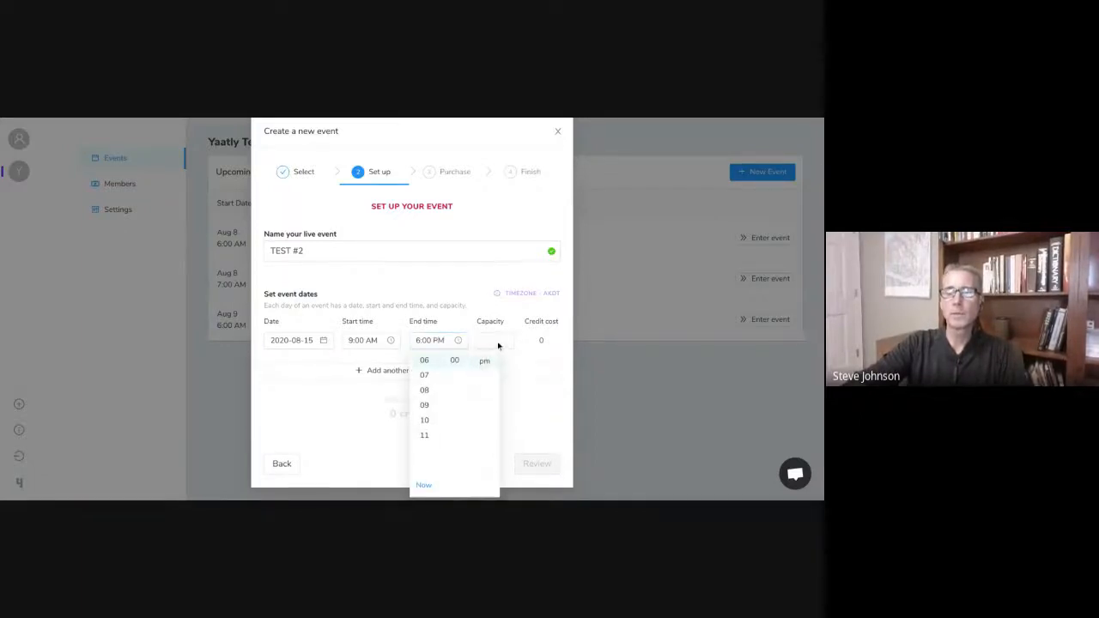
- Set the capacity of the event's first day to 100
{"action": "left_click", "coordinate": [498, 346]}
{"action": "left_click", "coordinate": [497, 342]}
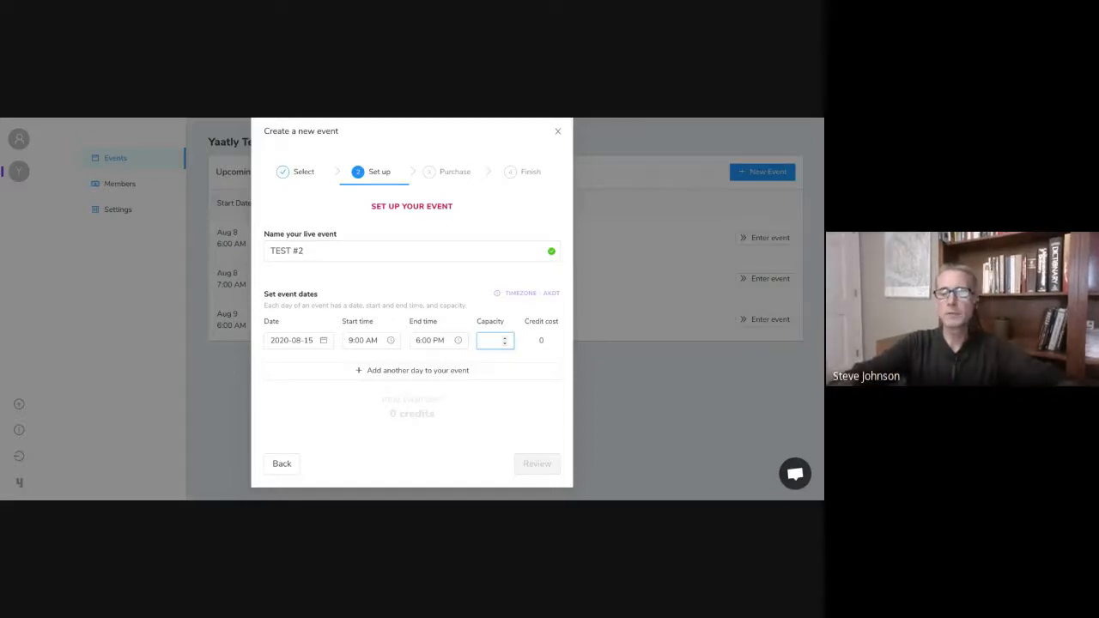
{"action": "type", "text": "100"}
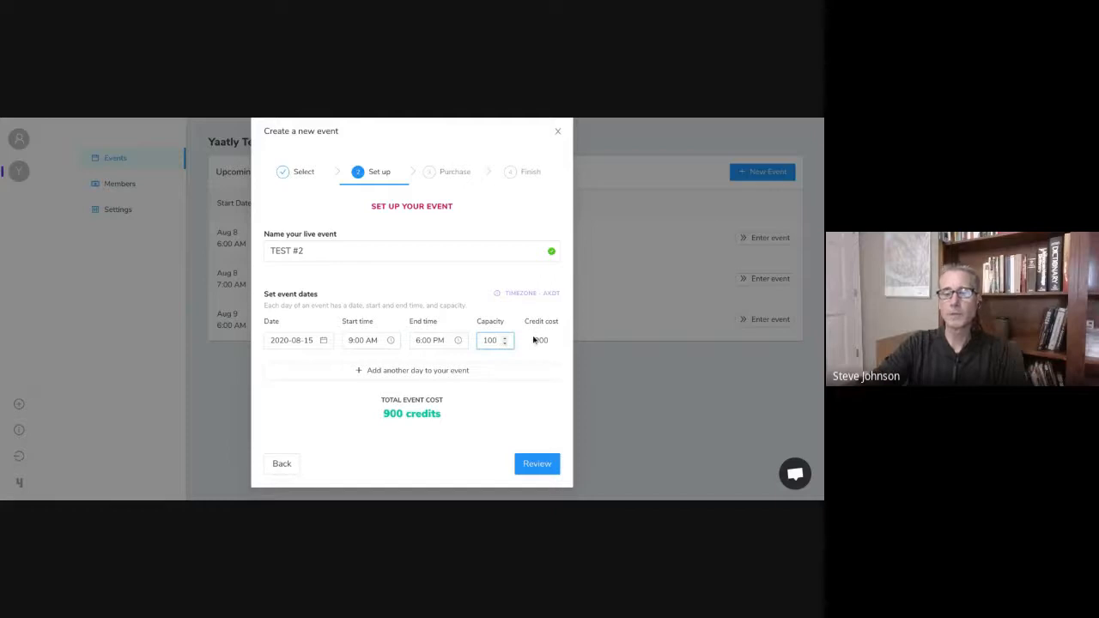
- Add a second day to the event, dated 2020-08-16, with a start time of 9:00 AM
{"action": "left_click", "coordinate": [412, 373]}
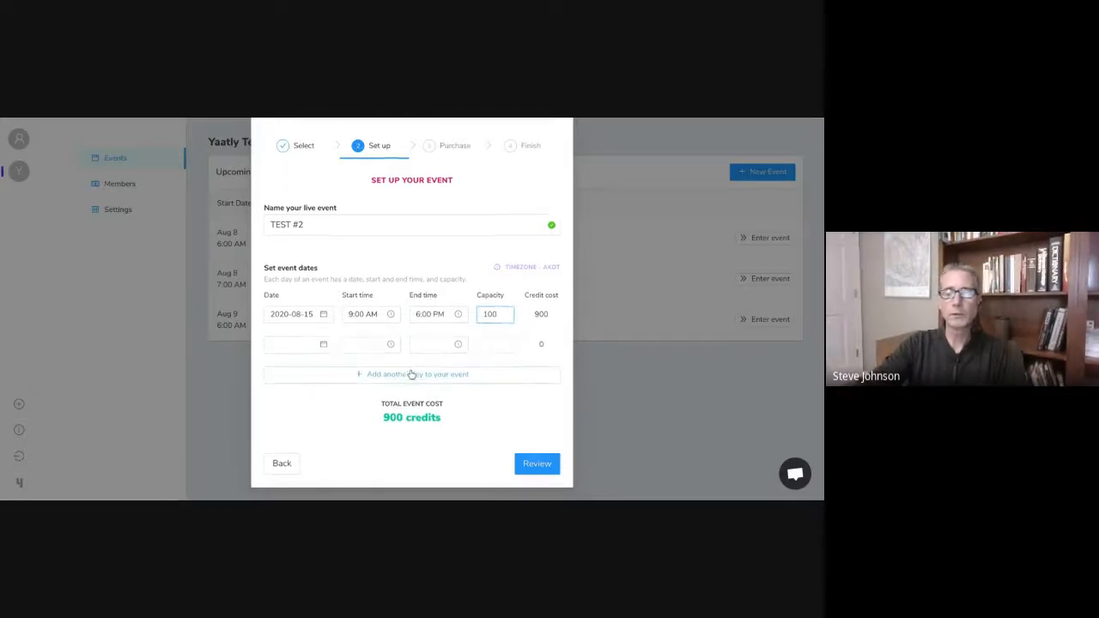
{"action": "left_click", "coordinate": [298, 343]}
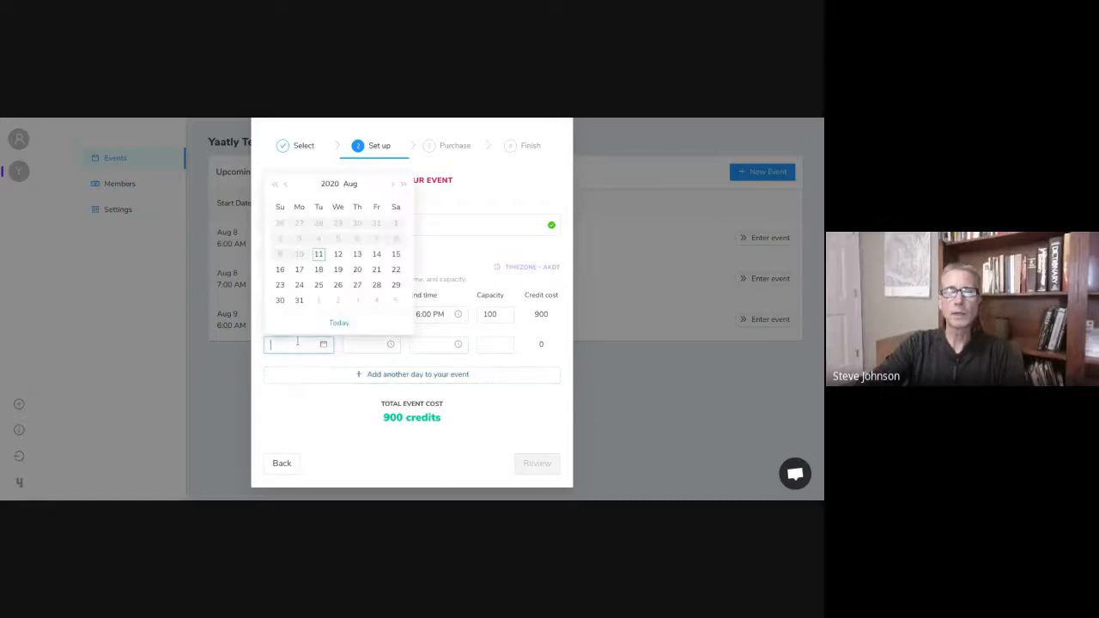
{"action": "left_click", "coordinate": [281, 269]}
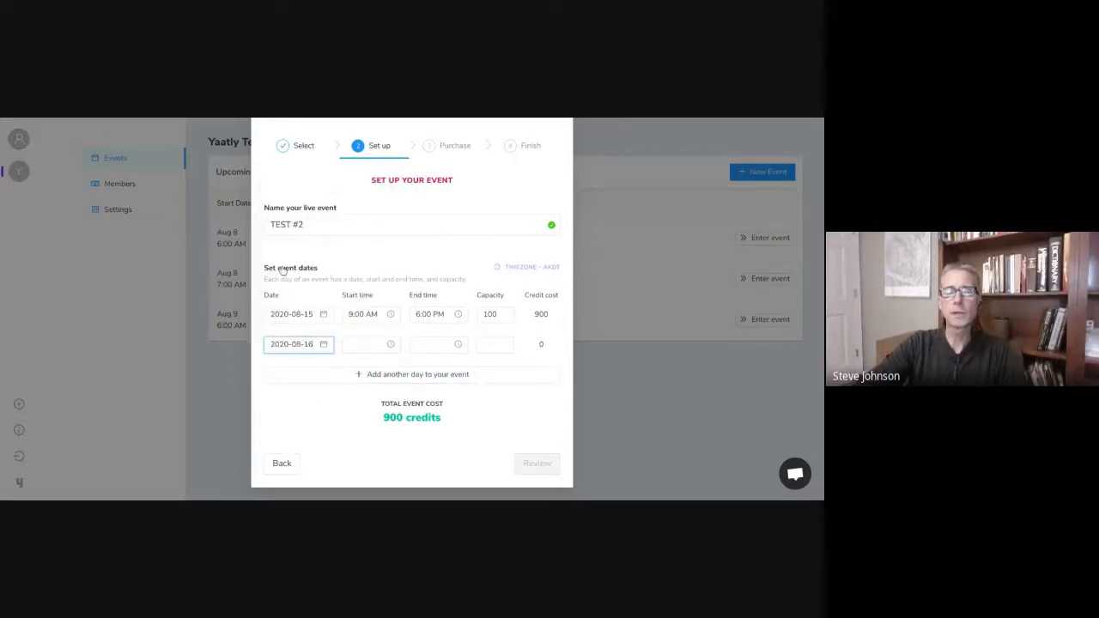
{"action": "left_click", "coordinate": [374, 346]}
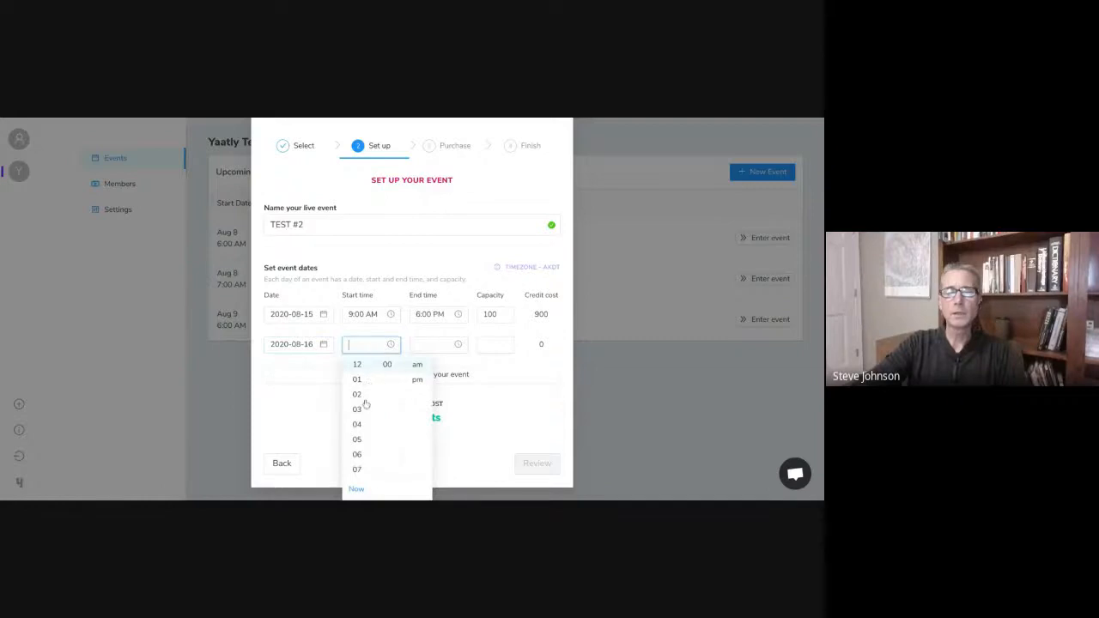
{"action": "scroll", "coordinate": [359, 445], "scroll_direction": "down", "scroll_amount": 2}
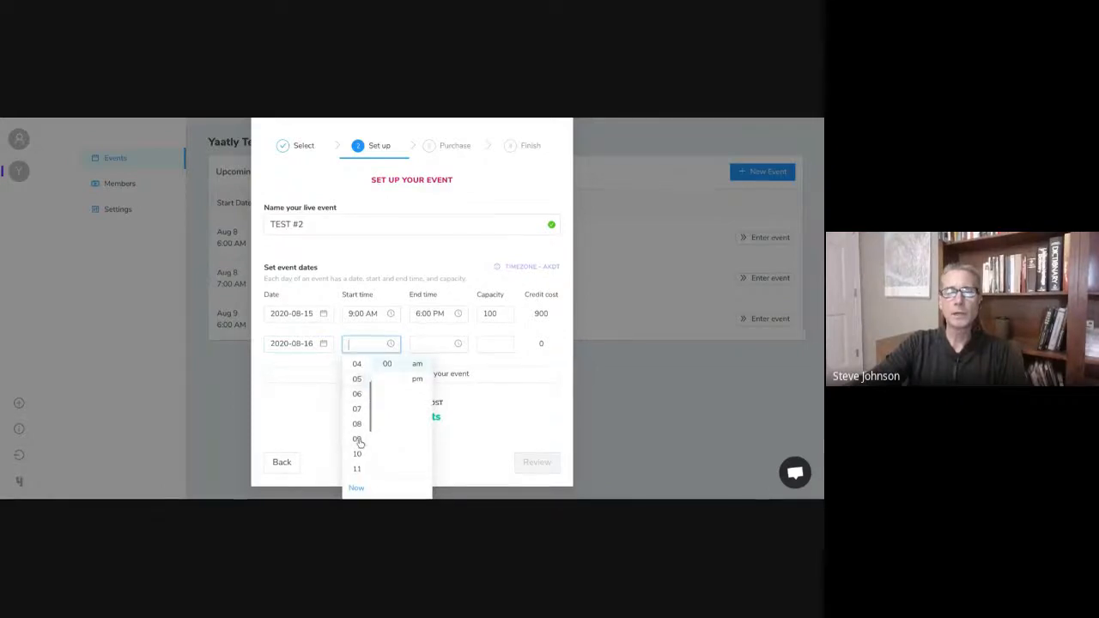
{"action": "left_click", "coordinate": [357, 438]}
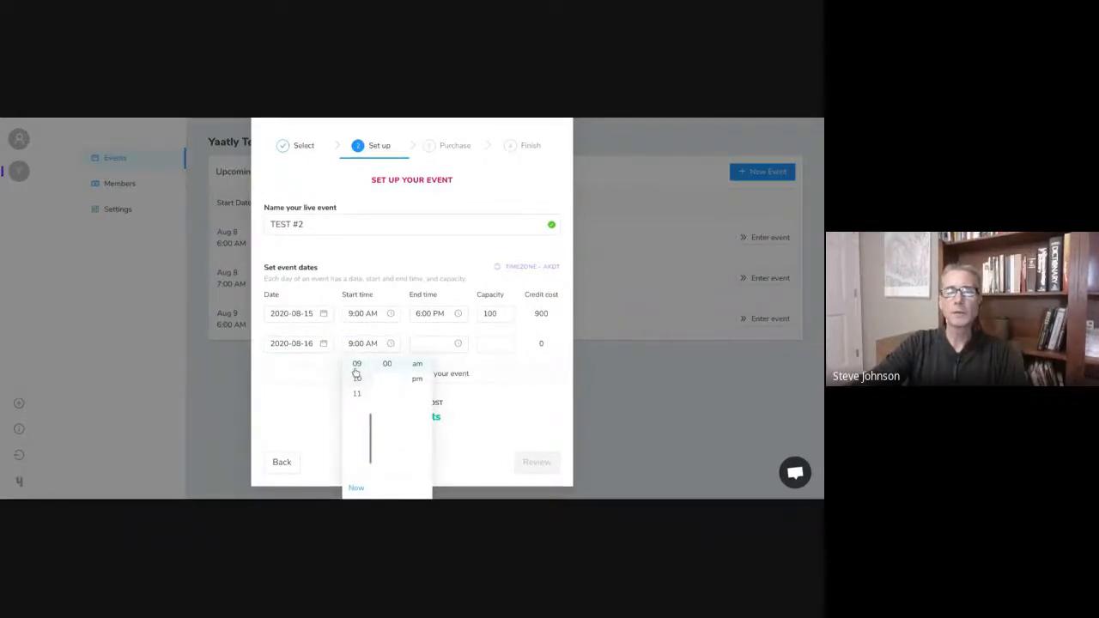
{"action": "left_click", "coordinate": [431, 352]}
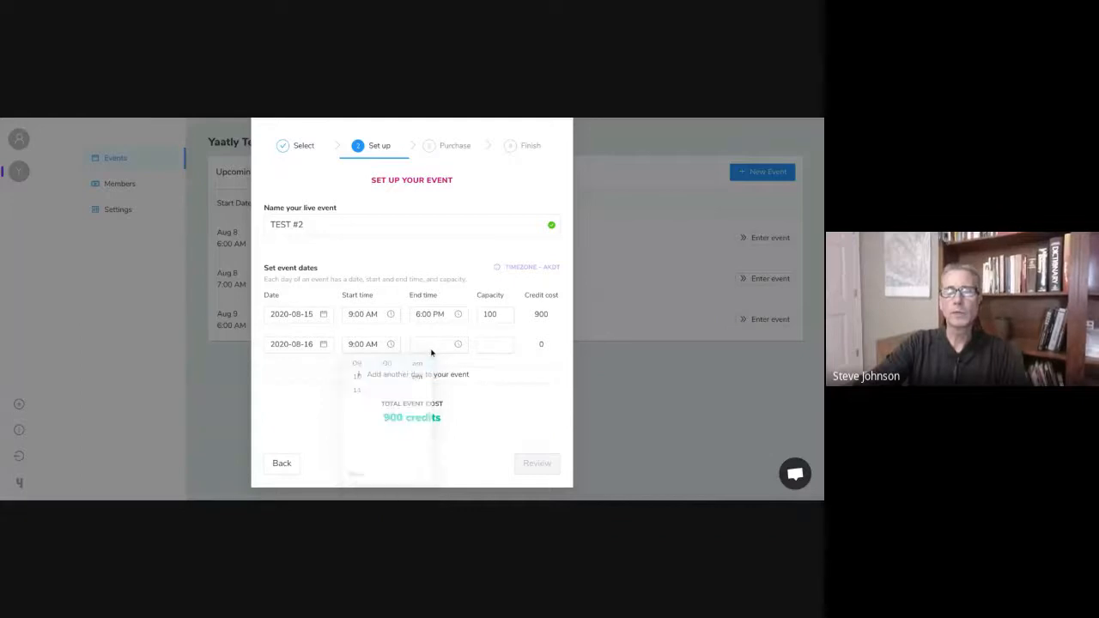
- Set the second day's end time to 12:00 PM and its capacity to 40
{"action": "left_click", "coordinate": [431, 348]}
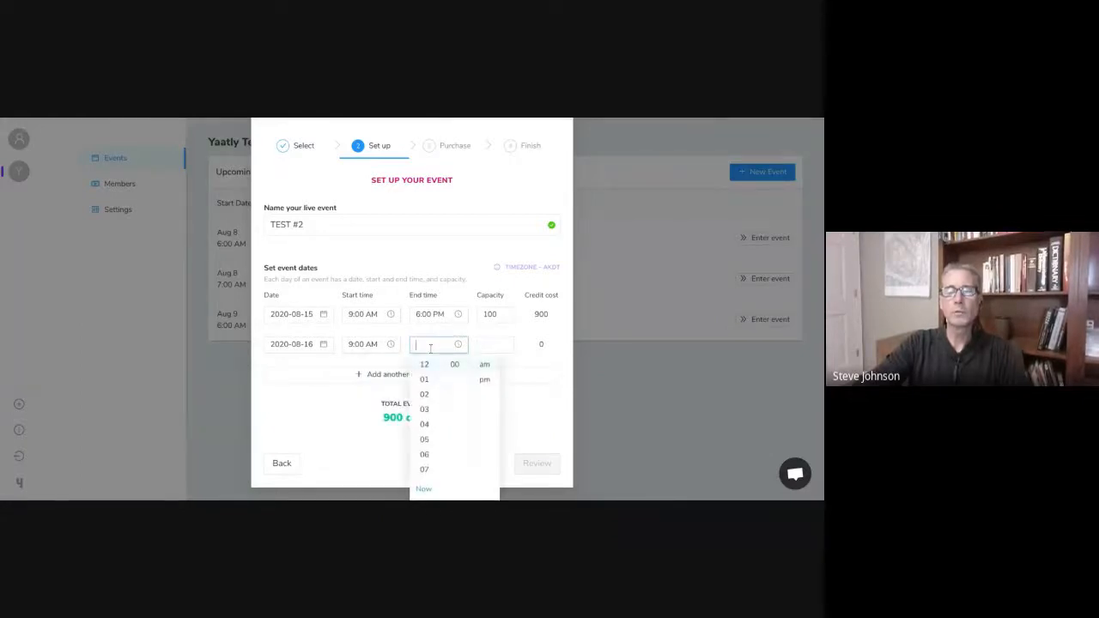
{"action": "scroll", "coordinate": [425, 430], "scroll_direction": "down", "scroll_amount": 3}
{"action": "scroll", "coordinate": [425, 430], "scroll_direction": "up", "scroll_amount": 3}
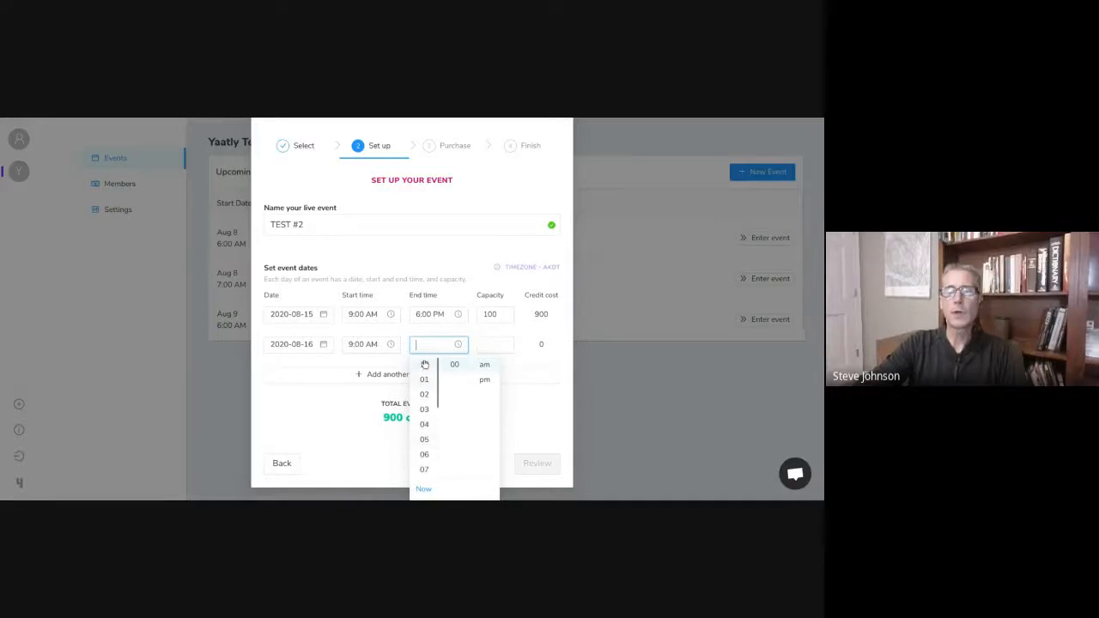
{"action": "left_click", "coordinate": [424, 365]}
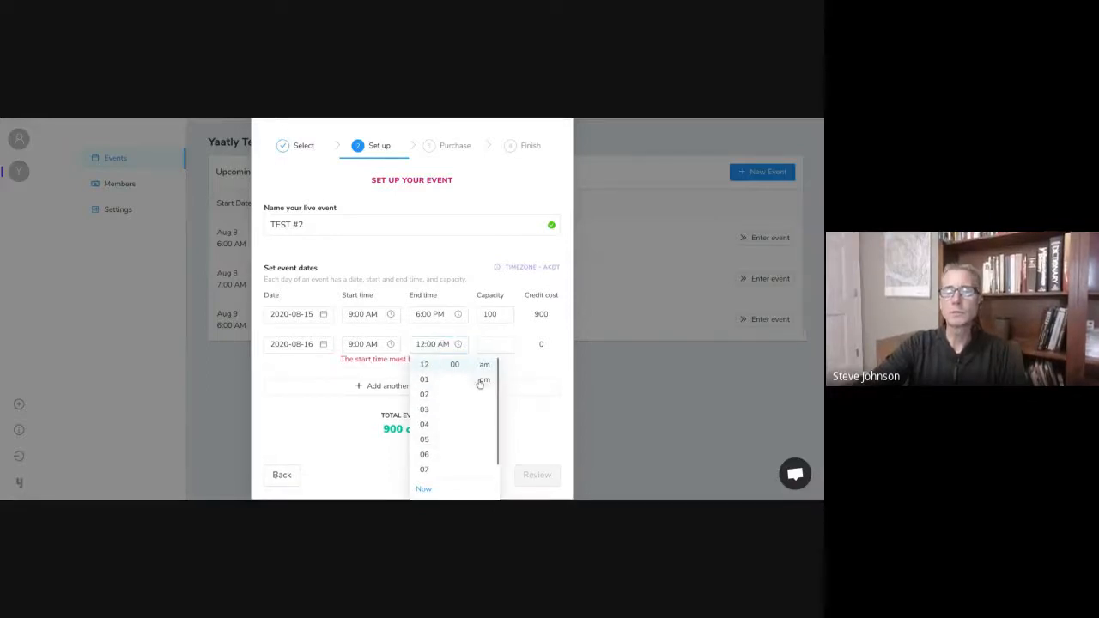
{"action": "left_click", "coordinate": [480, 384]}
{"action": "left_click", "coordinate": [498, 351]}
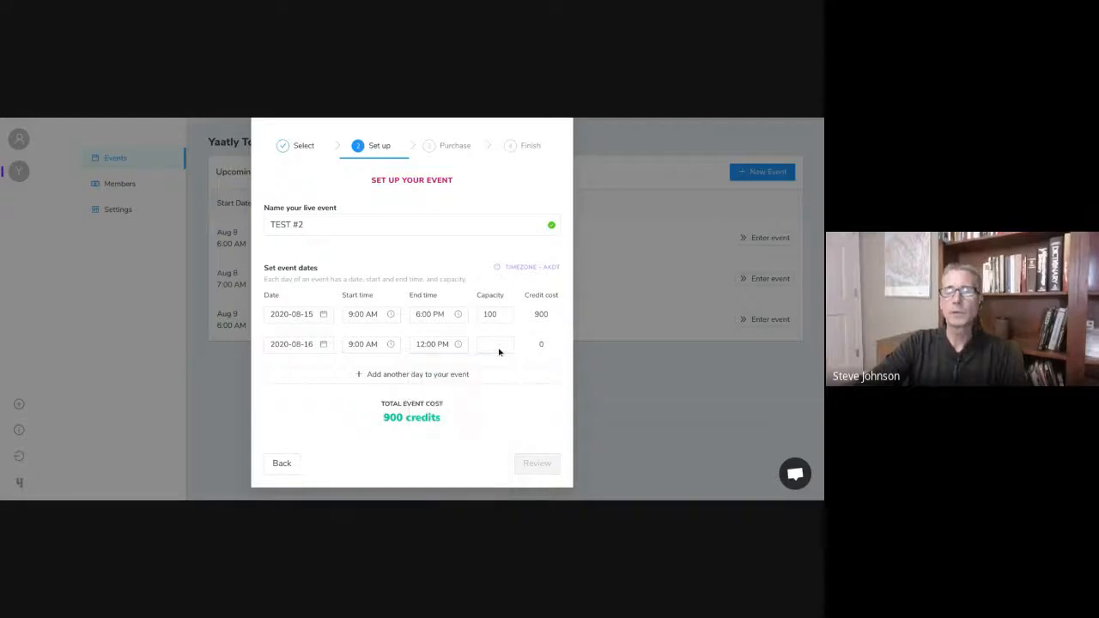
{"action": "left_click", "coordinate": [498, 349]}
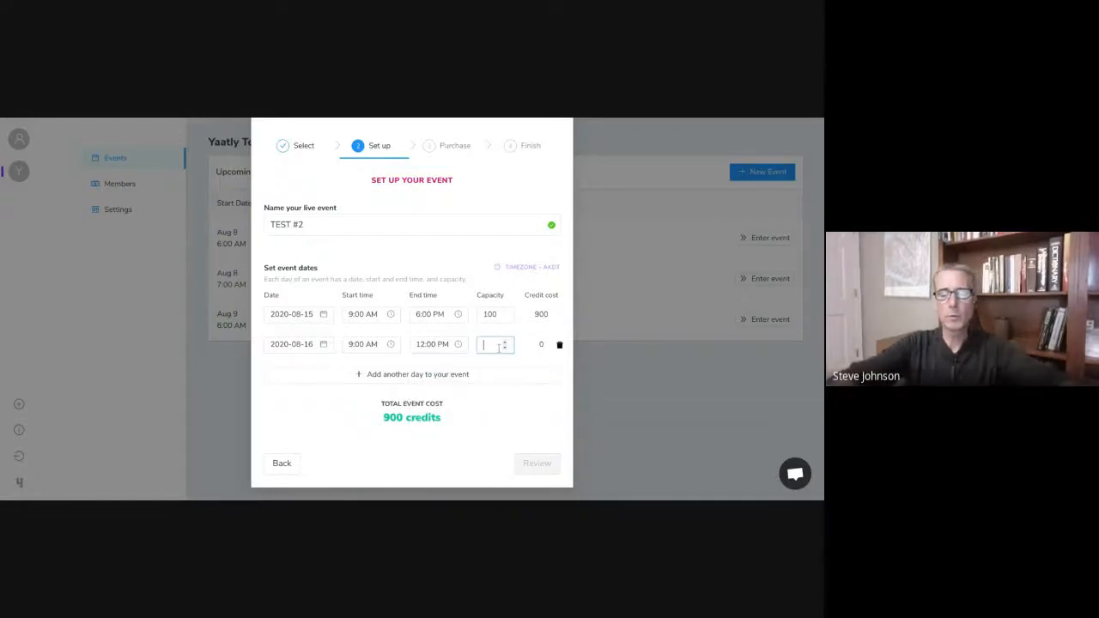
{"action": "type", "text": "40"}
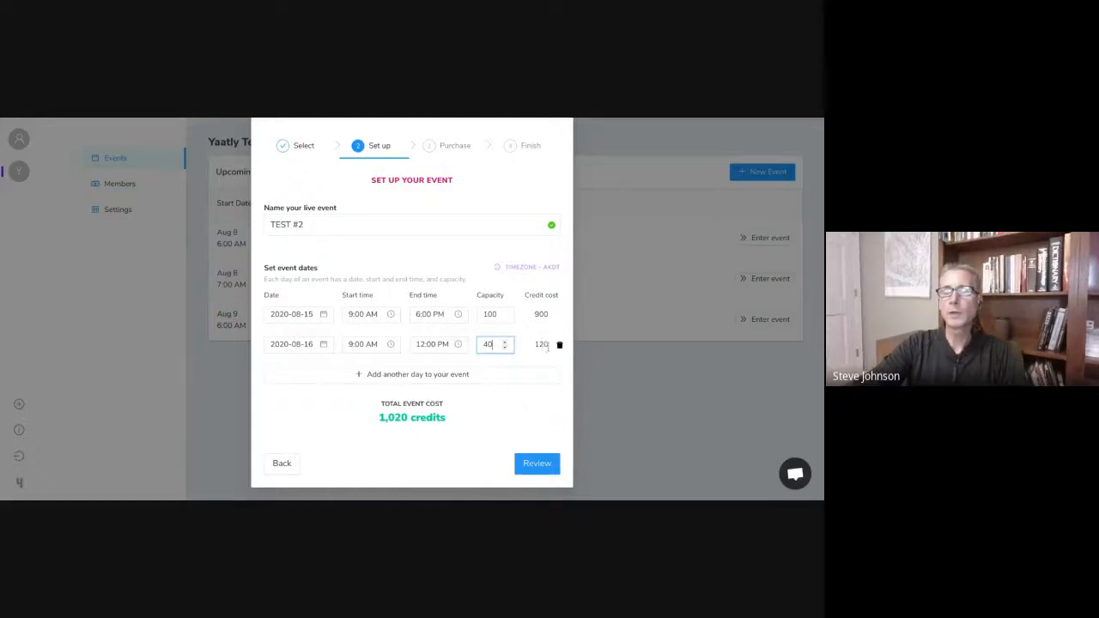
- Review the event details, pay the 1,020 credits for the event, and close the event creation dialog
{"action": "left_click", "coordinate": [535, 464]}
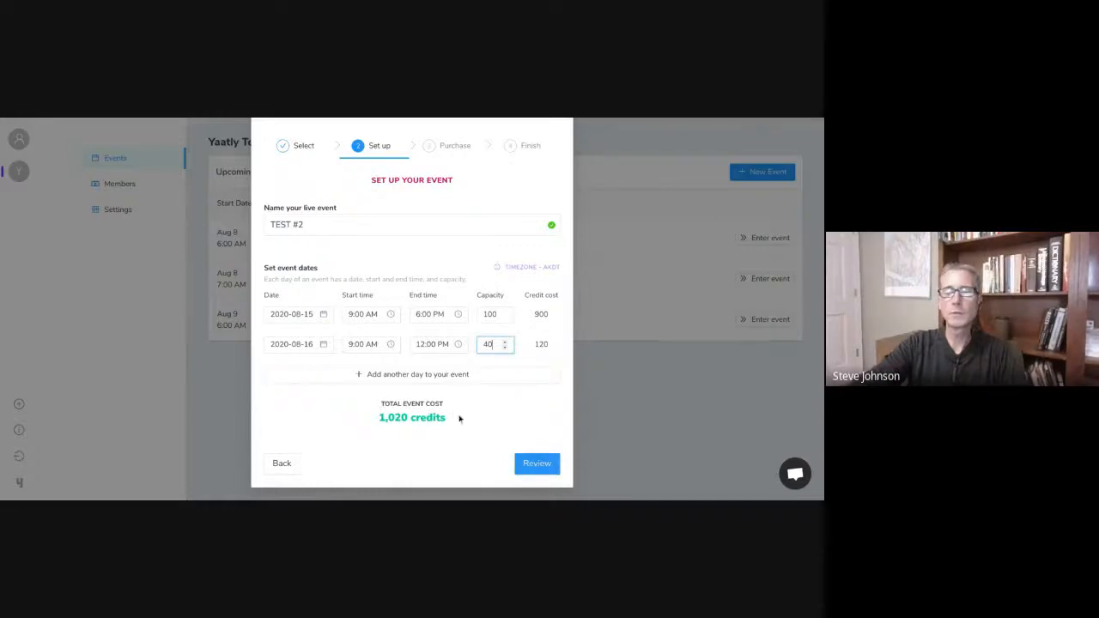
{"action": "left_click", "coordinate": [536, 465]}
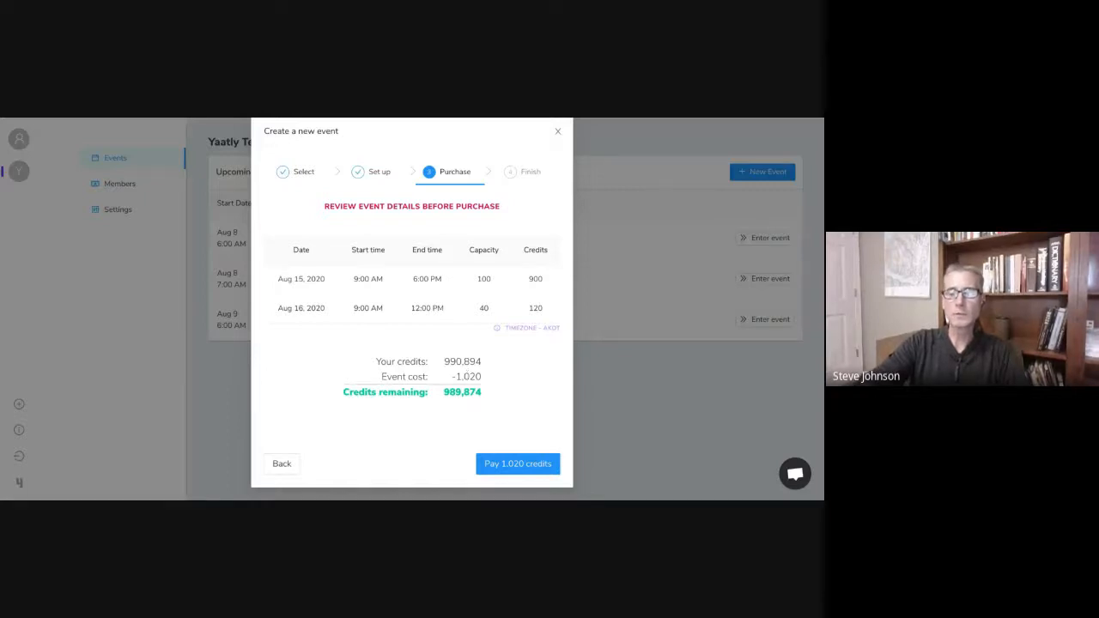
{"action": "left_click", "coordinate": [503, 464]}
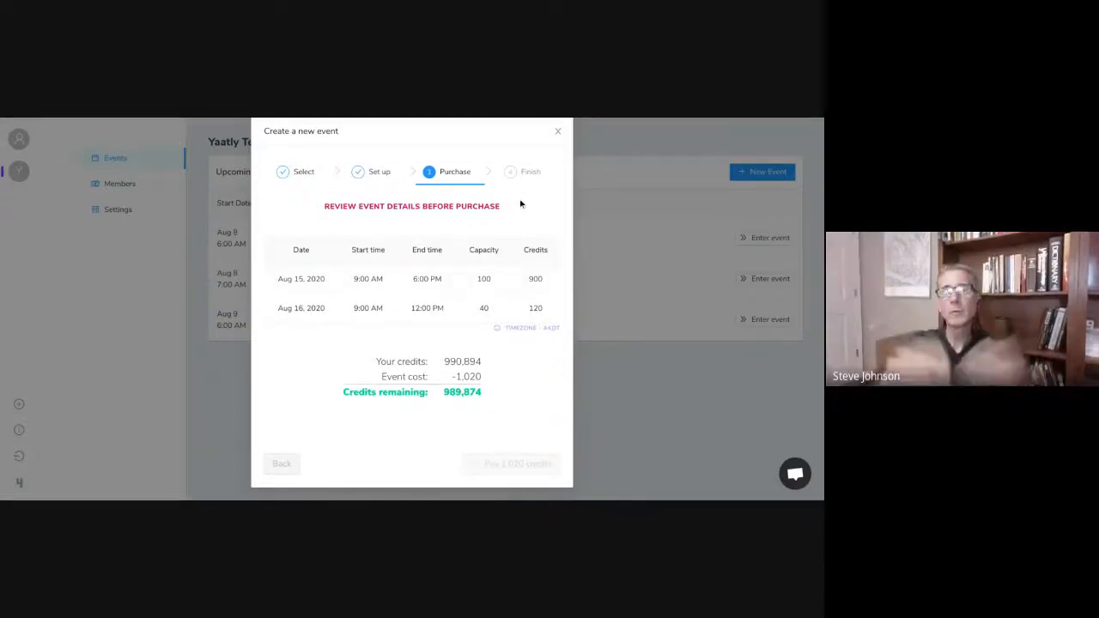
{"action": "left_click", "coordinate": [558, 131]}
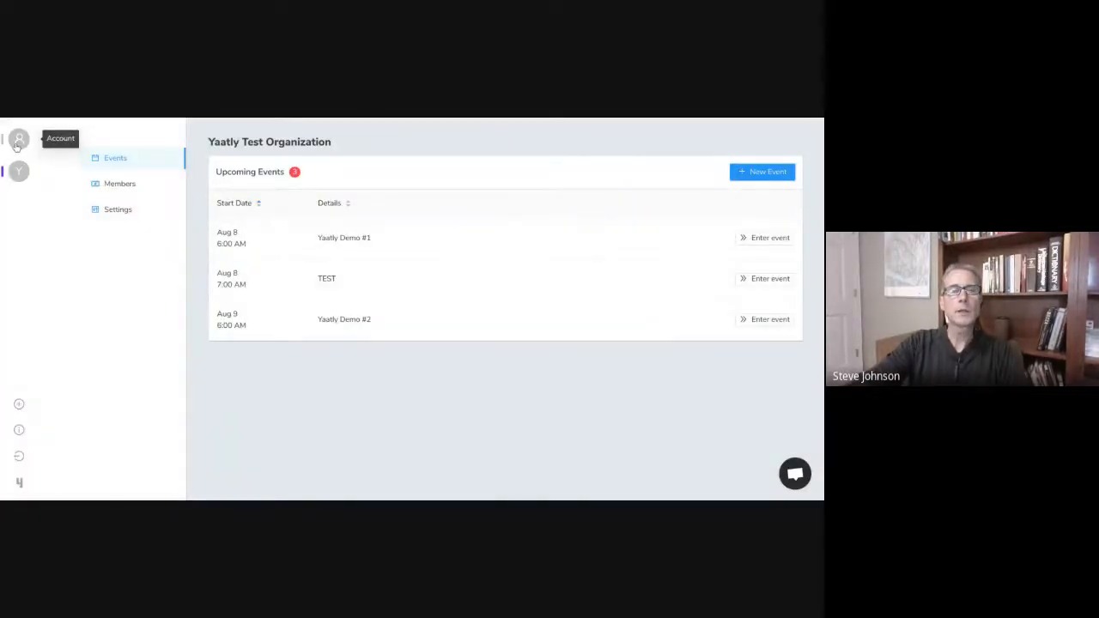
- Check the remaining credits on the account page, and return to the organization's upcoming events
{"action": "left_click", "coordinate": [17, 142]}
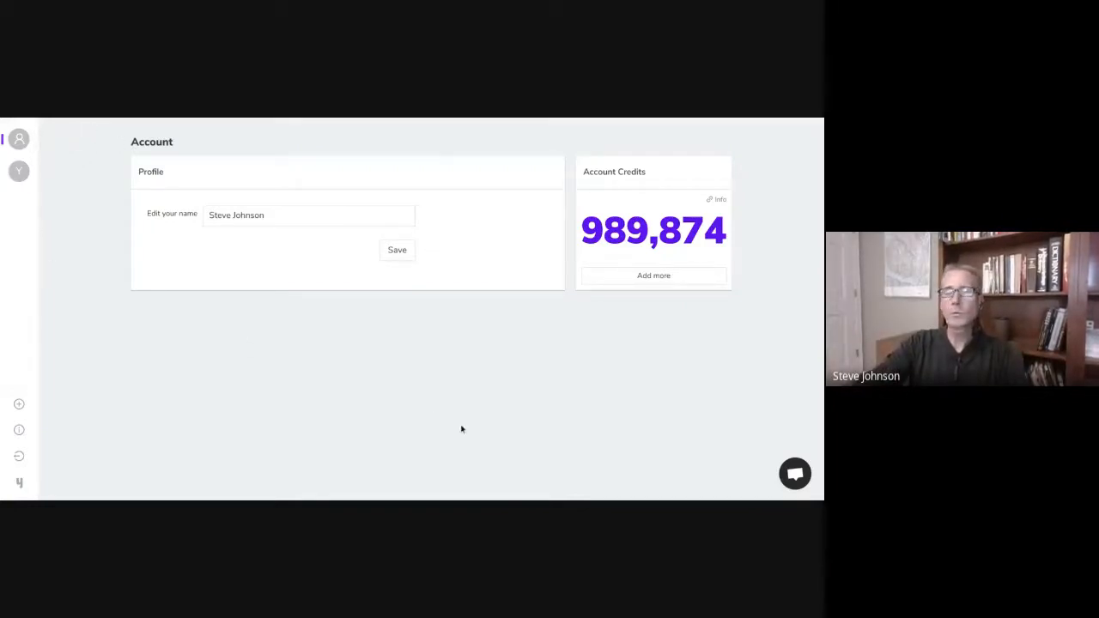
{"action": "left_click", "coordinate": [19, 172]}
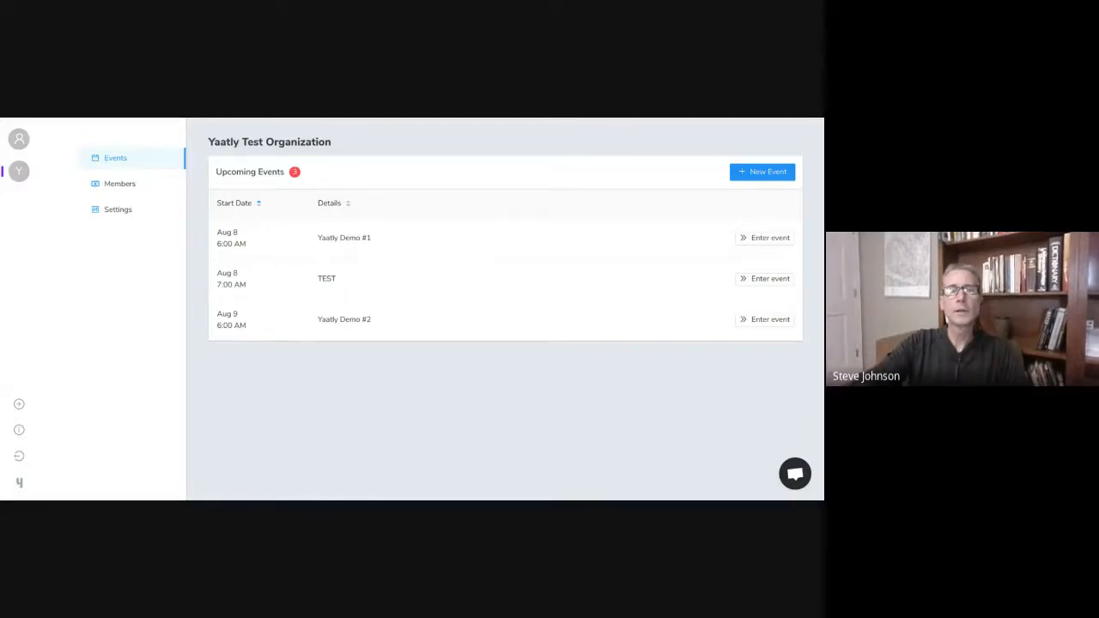
{"action": "key", "text": "alt+Tab"}
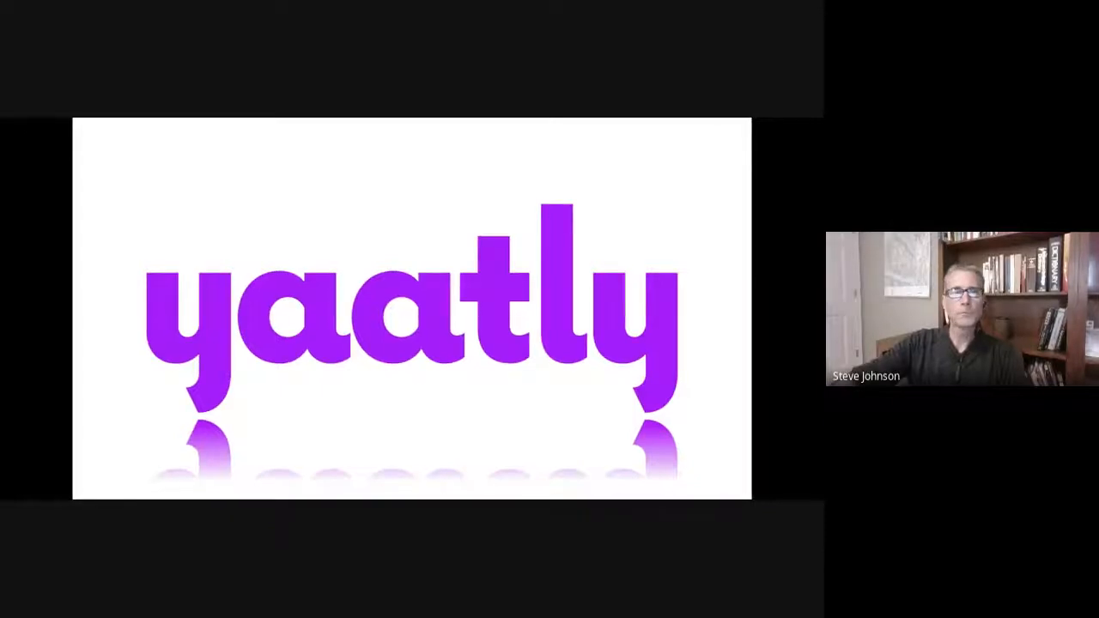
{"action": "key", "text": "Right"}
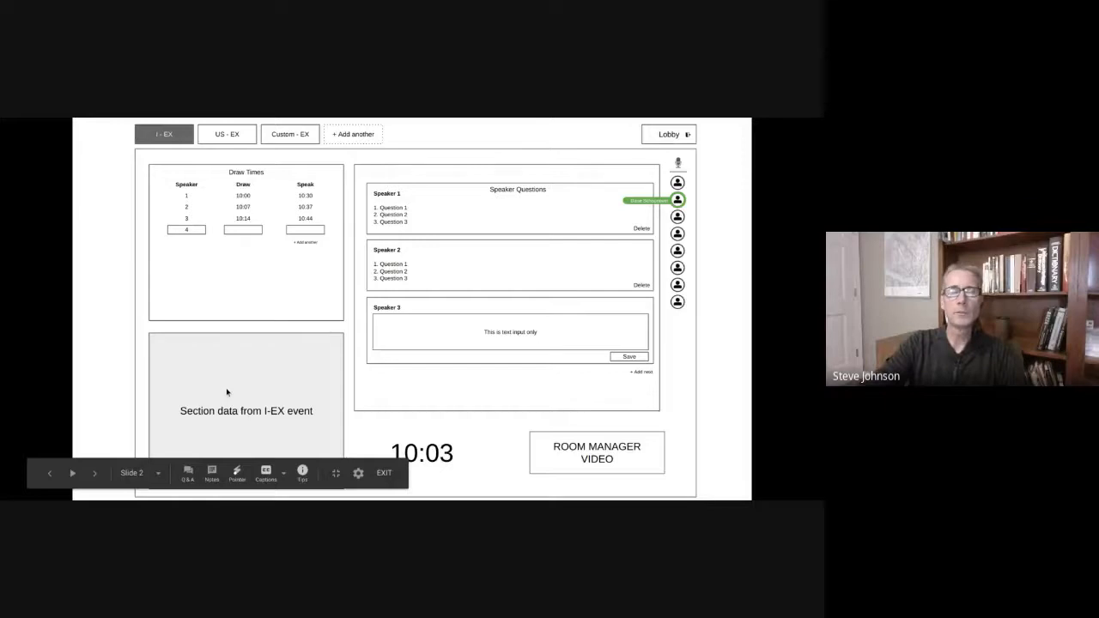
{"action": "left_click", "coordinate": [227, 393]}
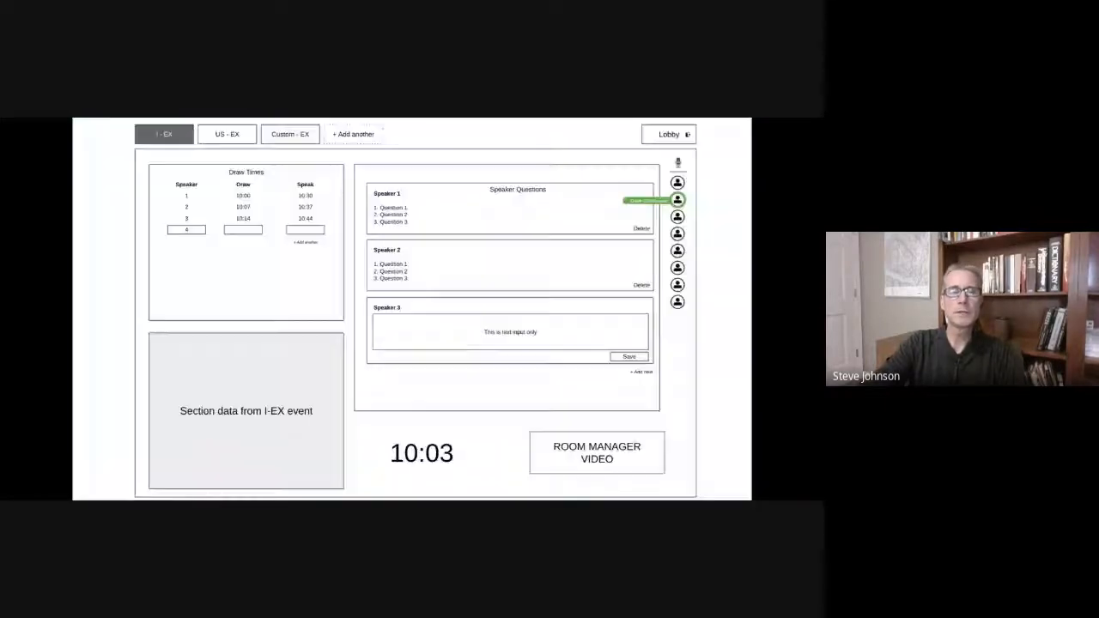
{"action": "key", "text": "Left"}
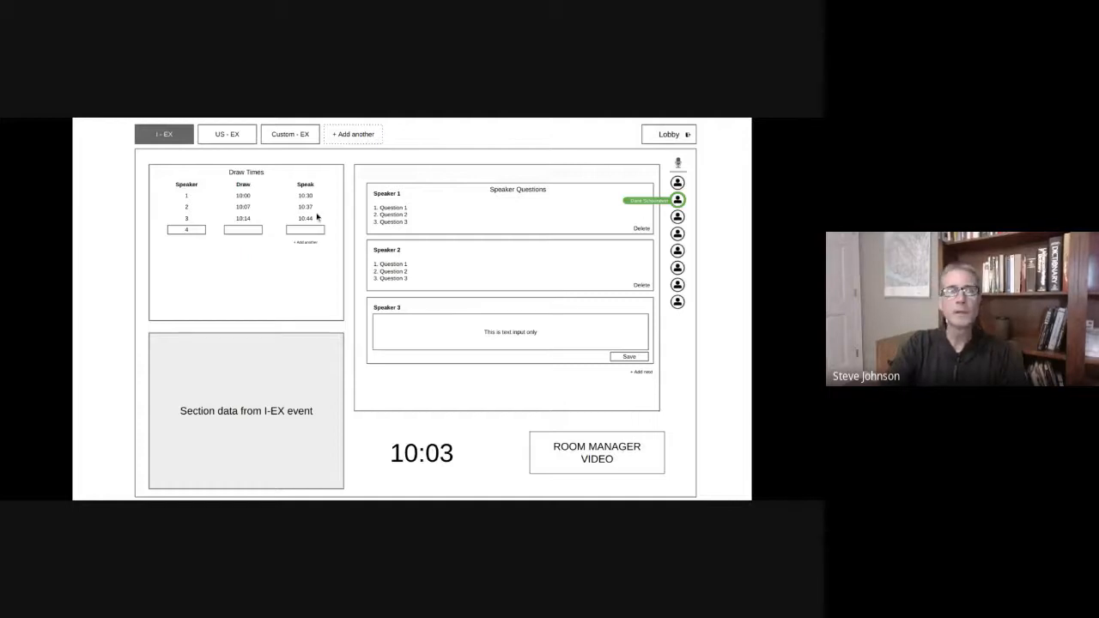
{"action": "key", "text": "Right"}
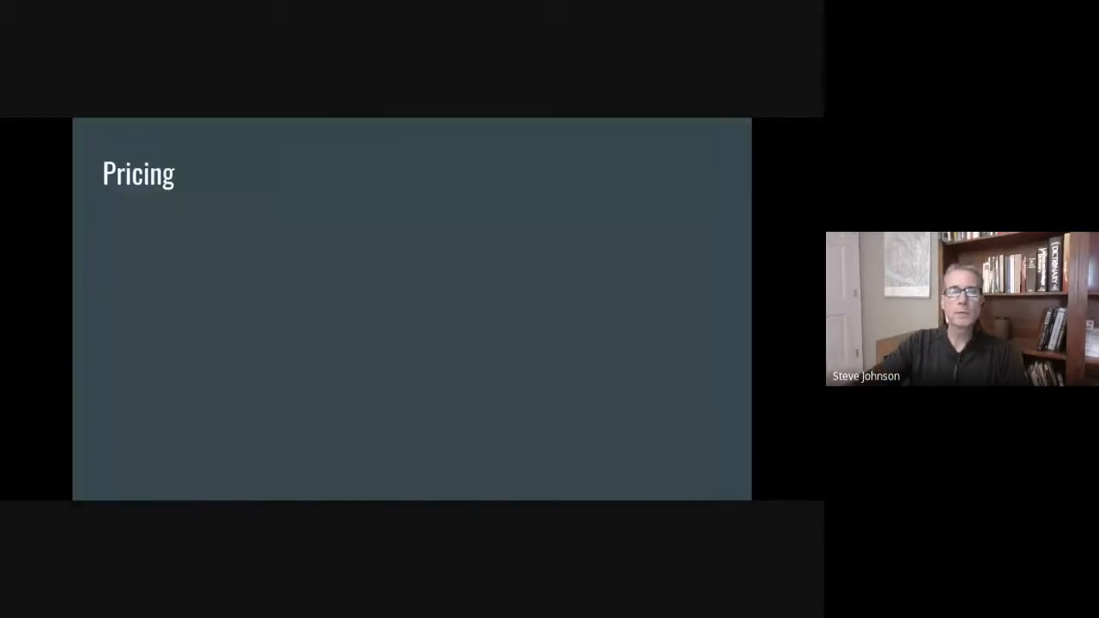